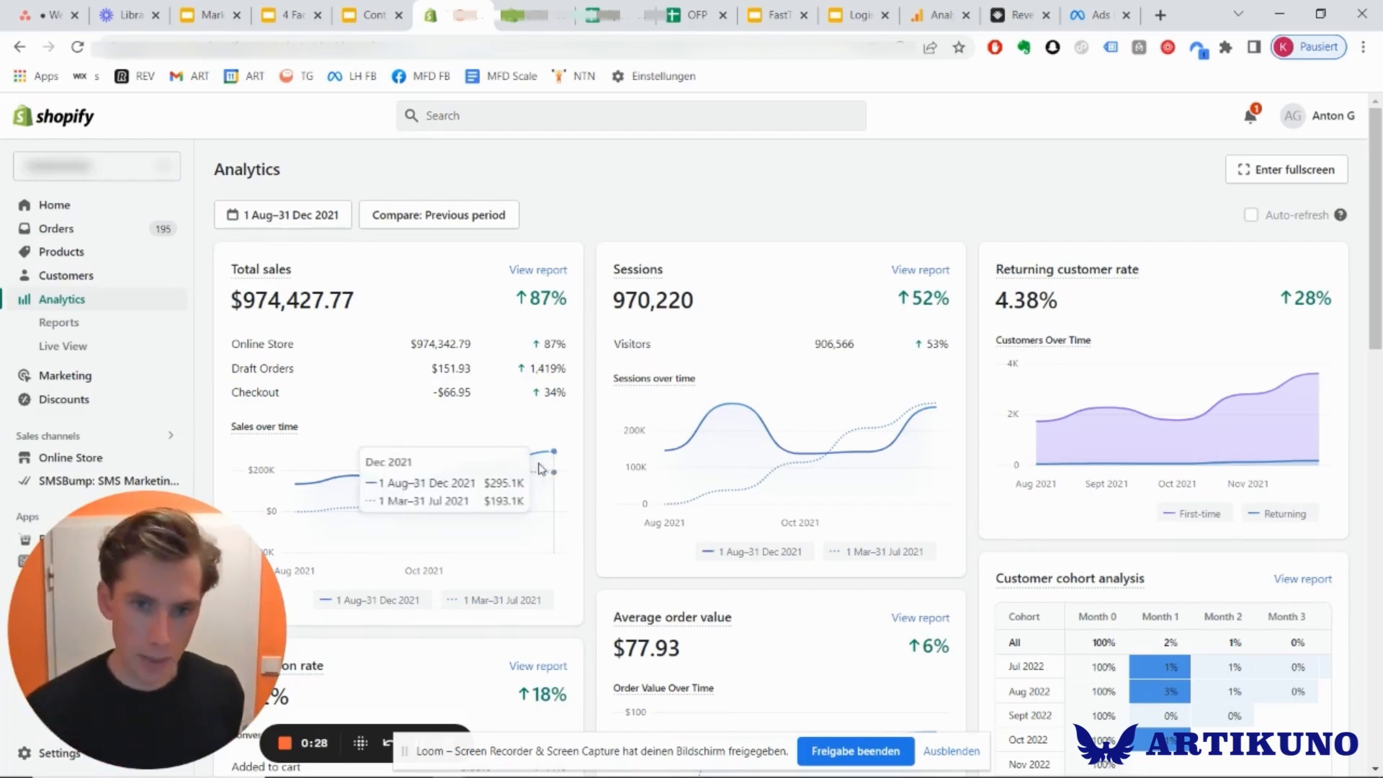
# Inspect the monthly points of the total sales chart for 1 August to 31 December 2021.
pyautogui.moveTo(553, 463)
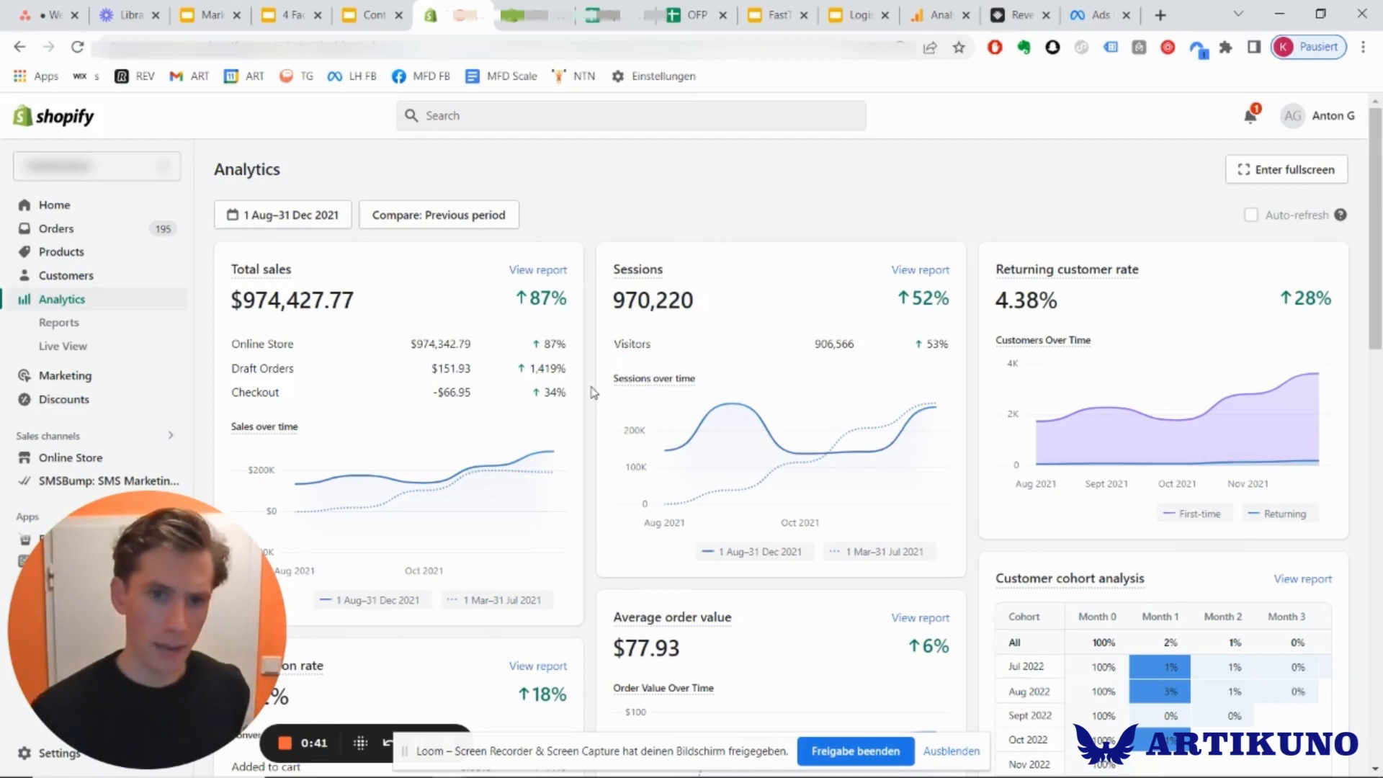
pyautogui.moveTo(360, 485)
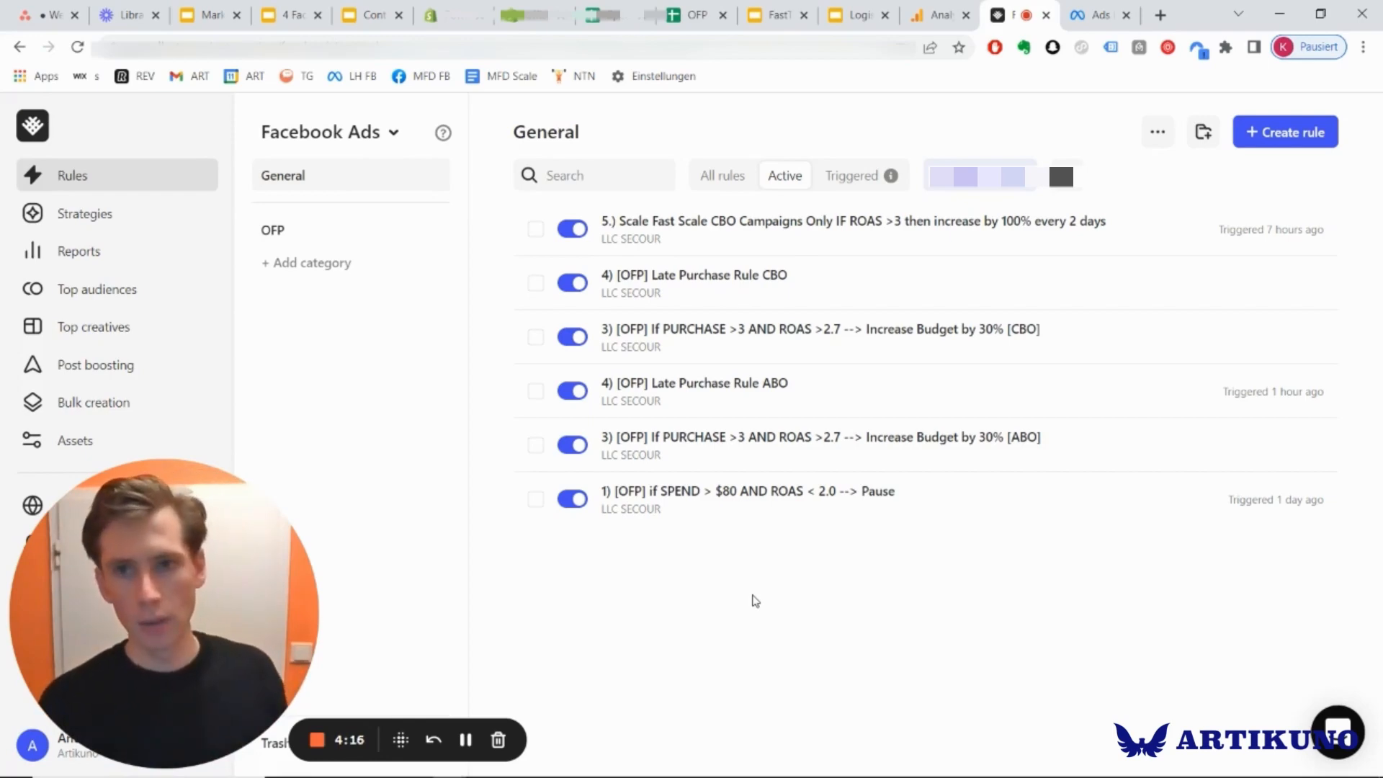
# Switch to Meta Ads Manager and review purchases, cost per purchase and ROAS across the November–December 2021 campaigns.
pyautogui.hotkey('ctrl', 'Tab')
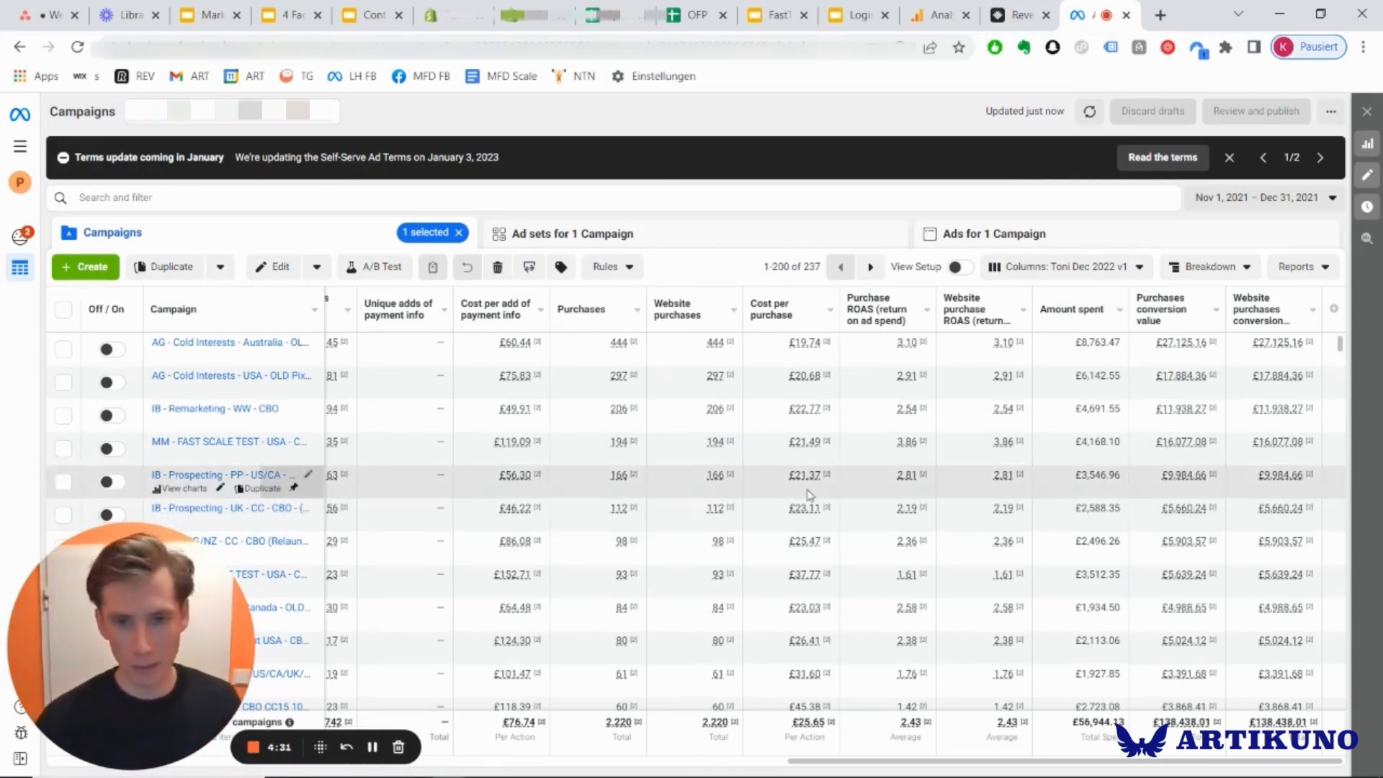
pyautogui.scroll(-5, 650, 497)
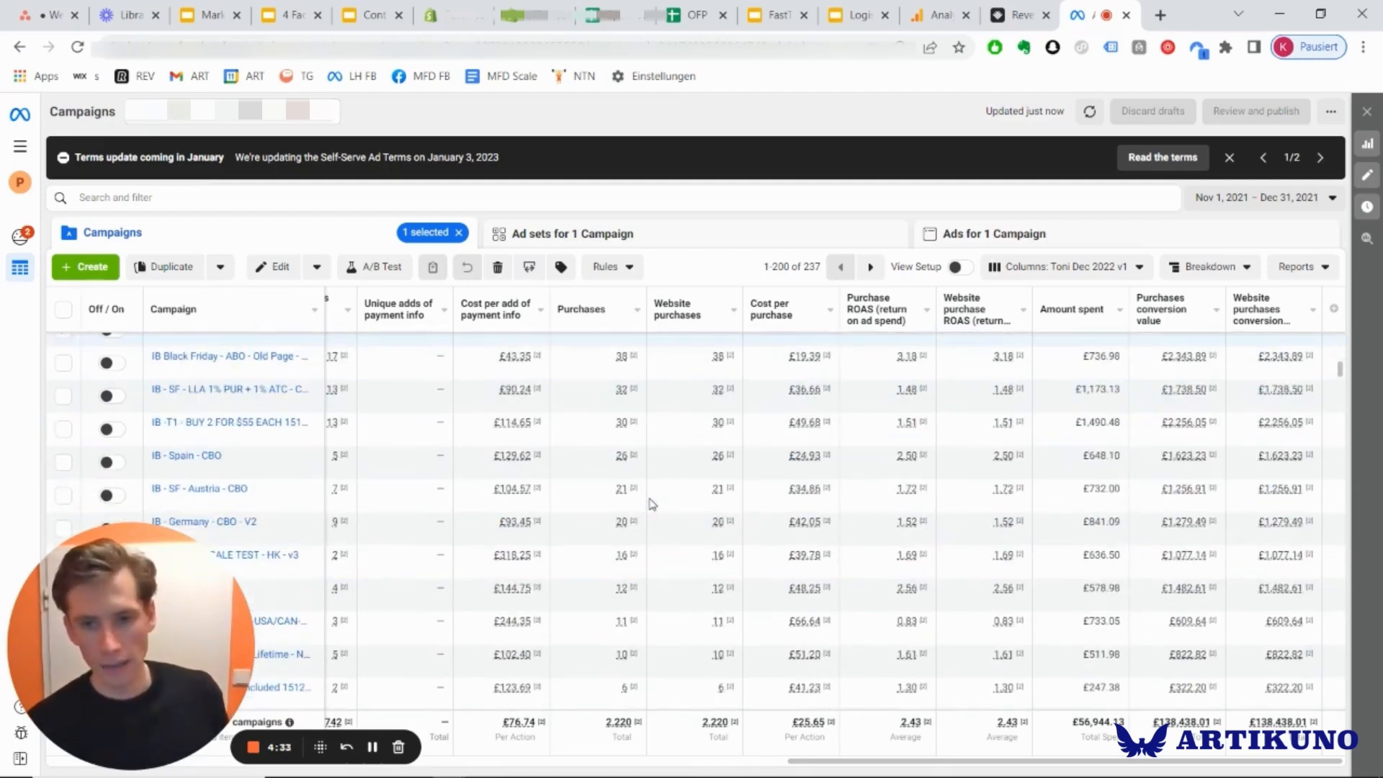
pyautogui.scroll(2, 650, 497)
pyautogui.scroll(2, 652, 503)
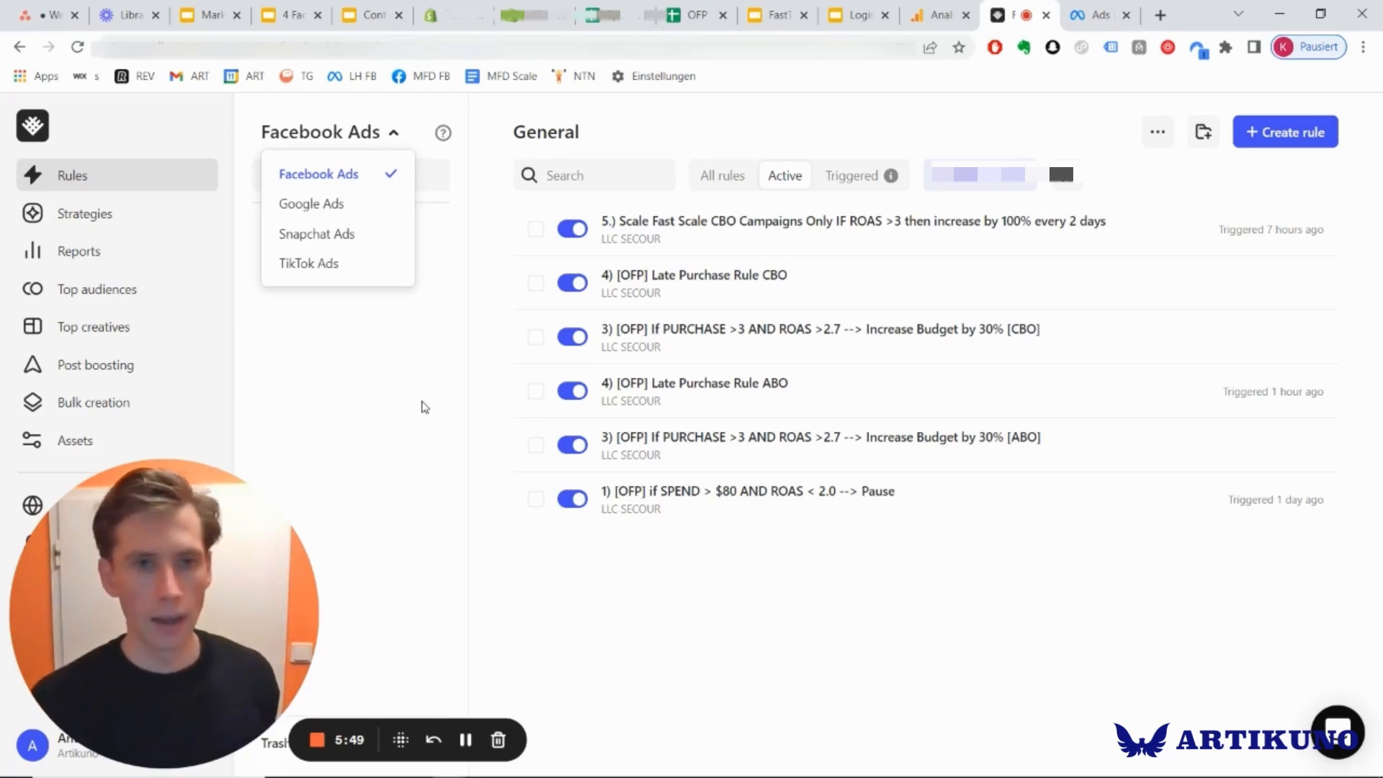
# In Revealbot, look through all Facebook Ads rules in the General category, including drafts, and return to showing only the active ones.
pyautogui.click(425, 407)
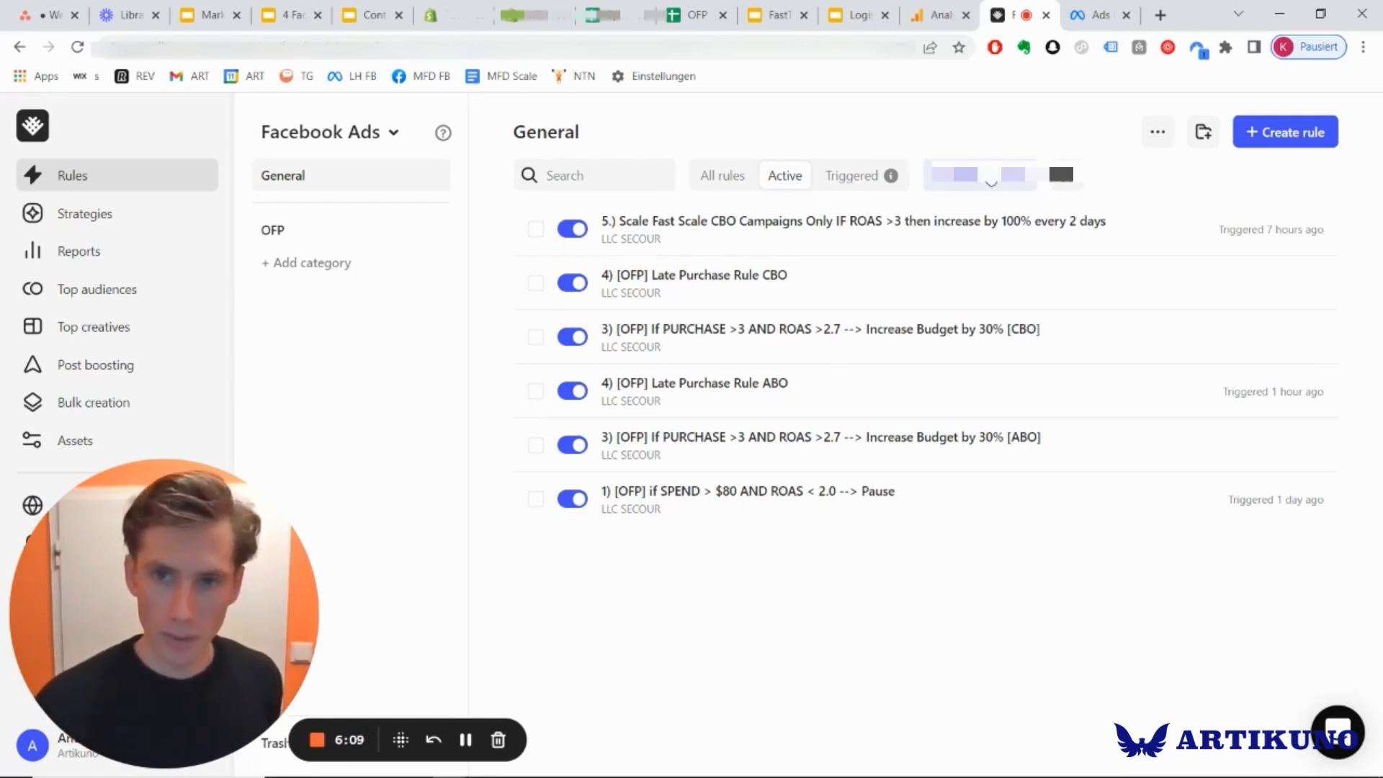
pyautogui.click(724, 178)
pyautogui.scroll(-2, 857, 317)
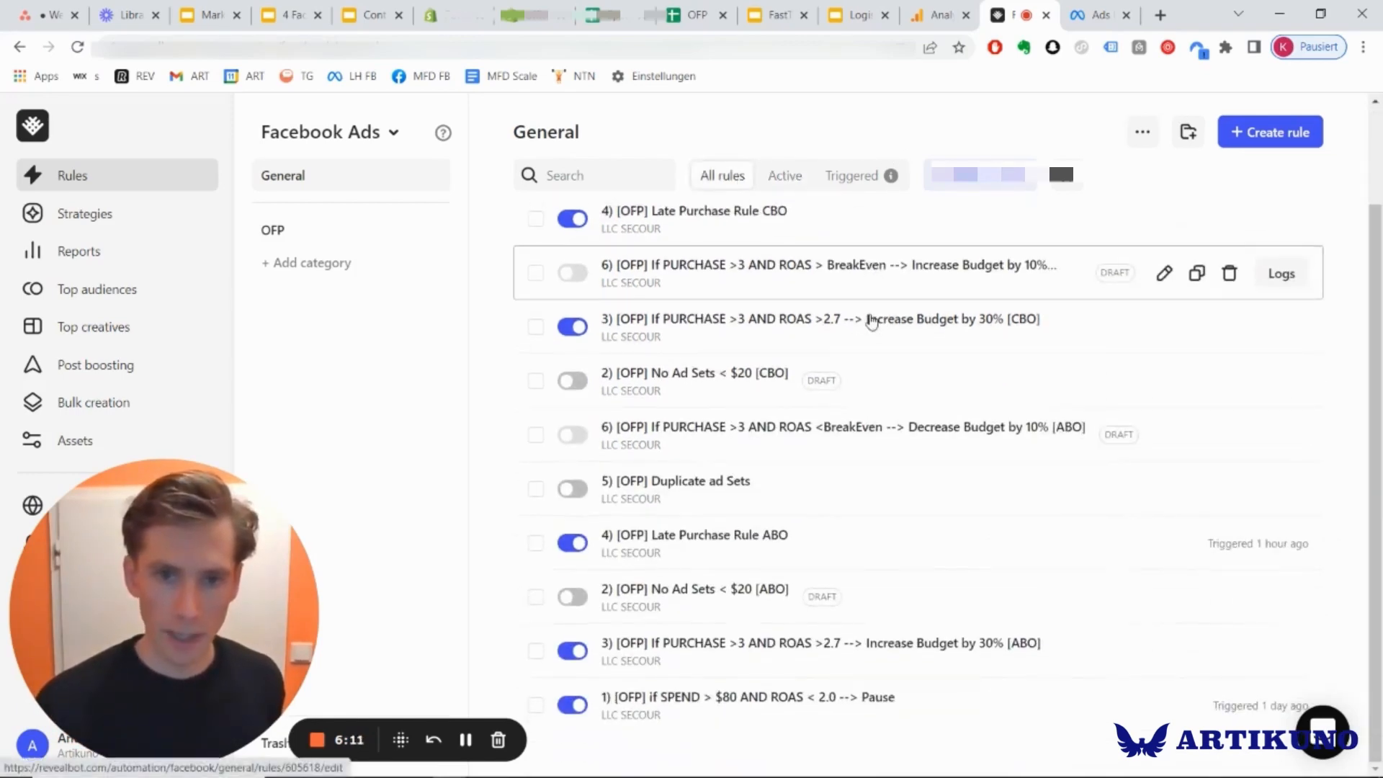
pyautogui.scroll(2, 828, 252)
pyautogui.click(785, 178)
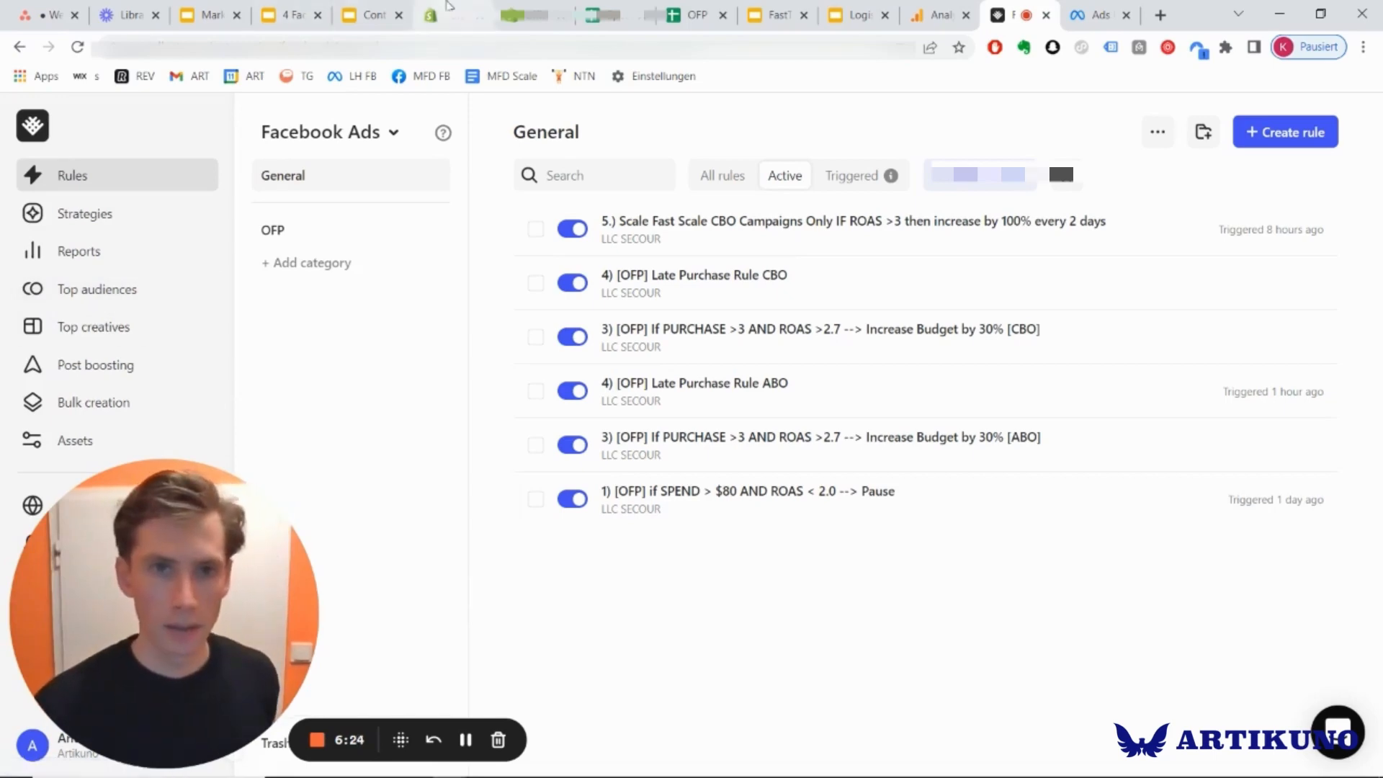
# Switch to the Shopify analytics of the store with the August–December 2021 report and set its date range to 1–31 December 2021.
pyautogui.click(447, 9)
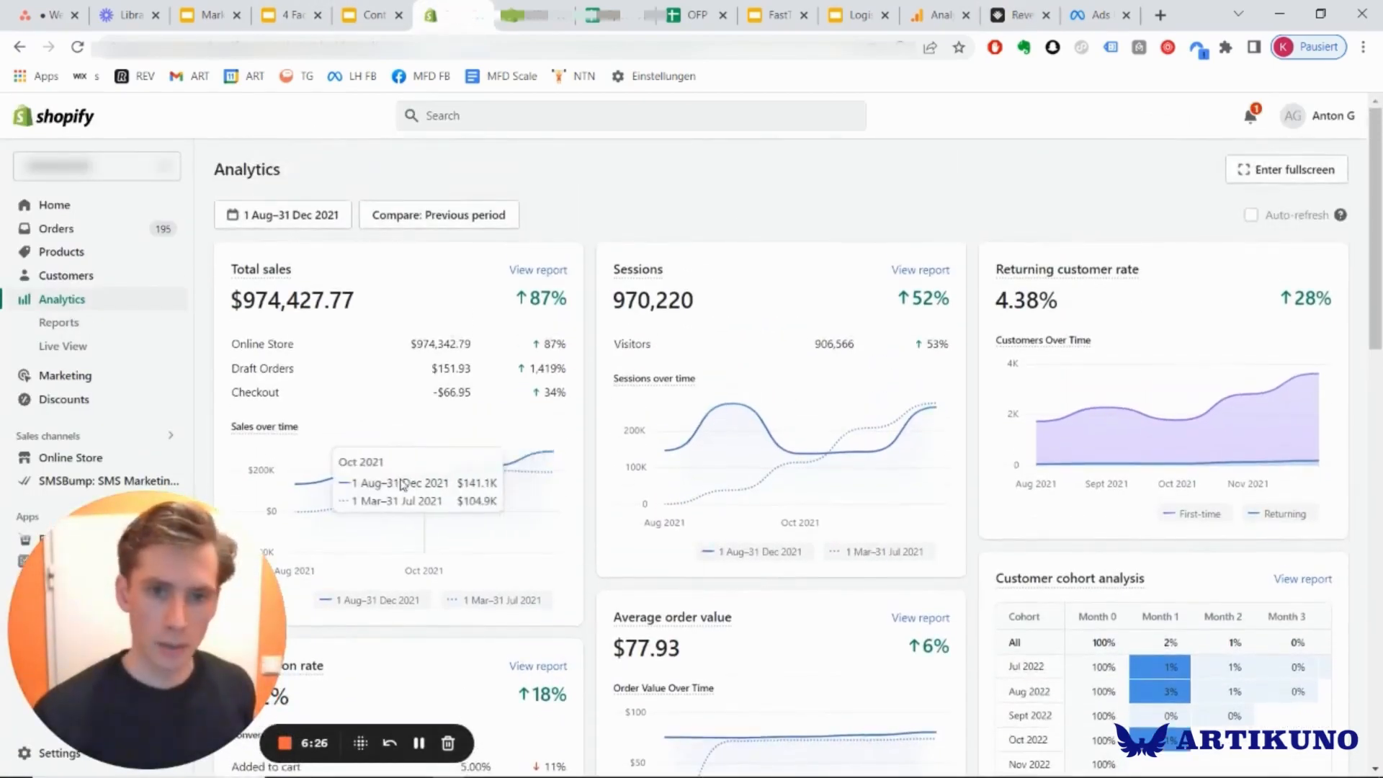
pyautogui.click(341, 226)
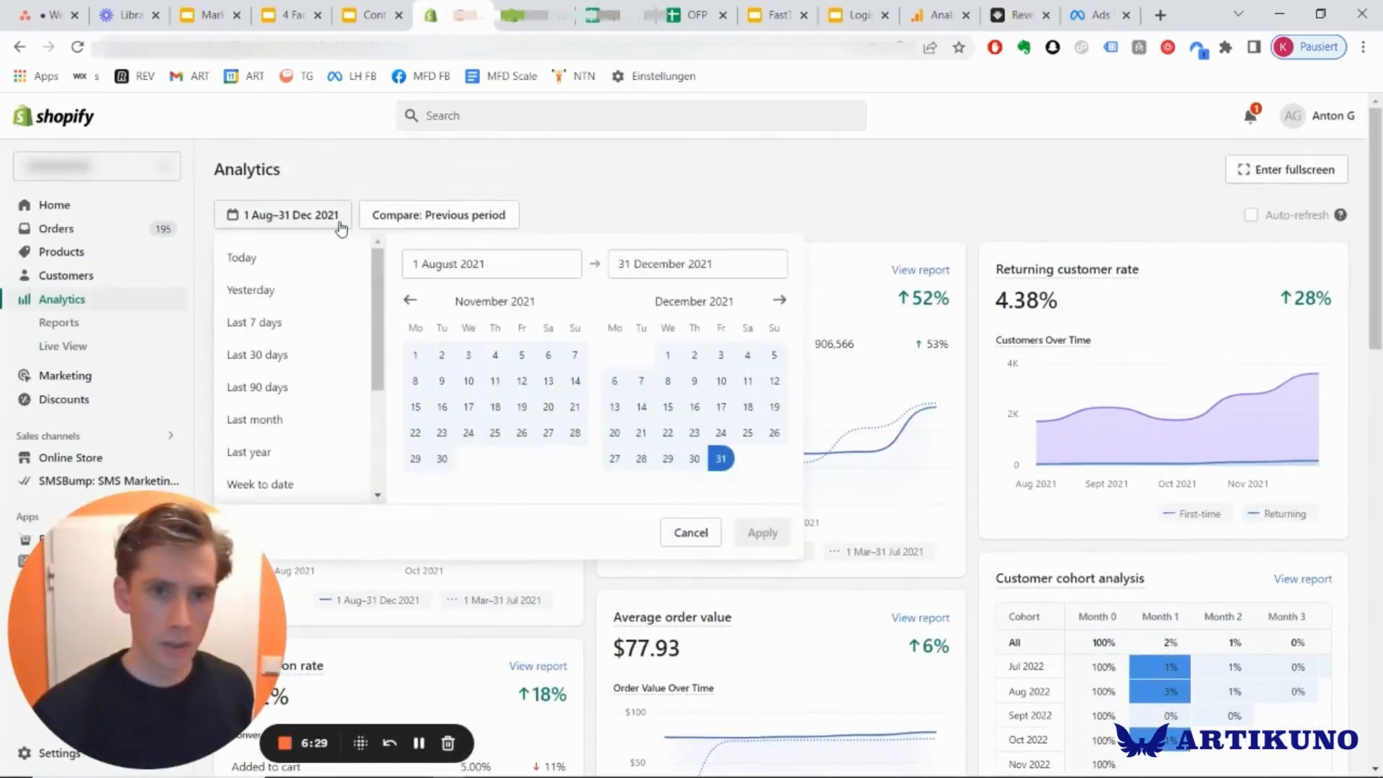
pyautogui.click(667, 355)
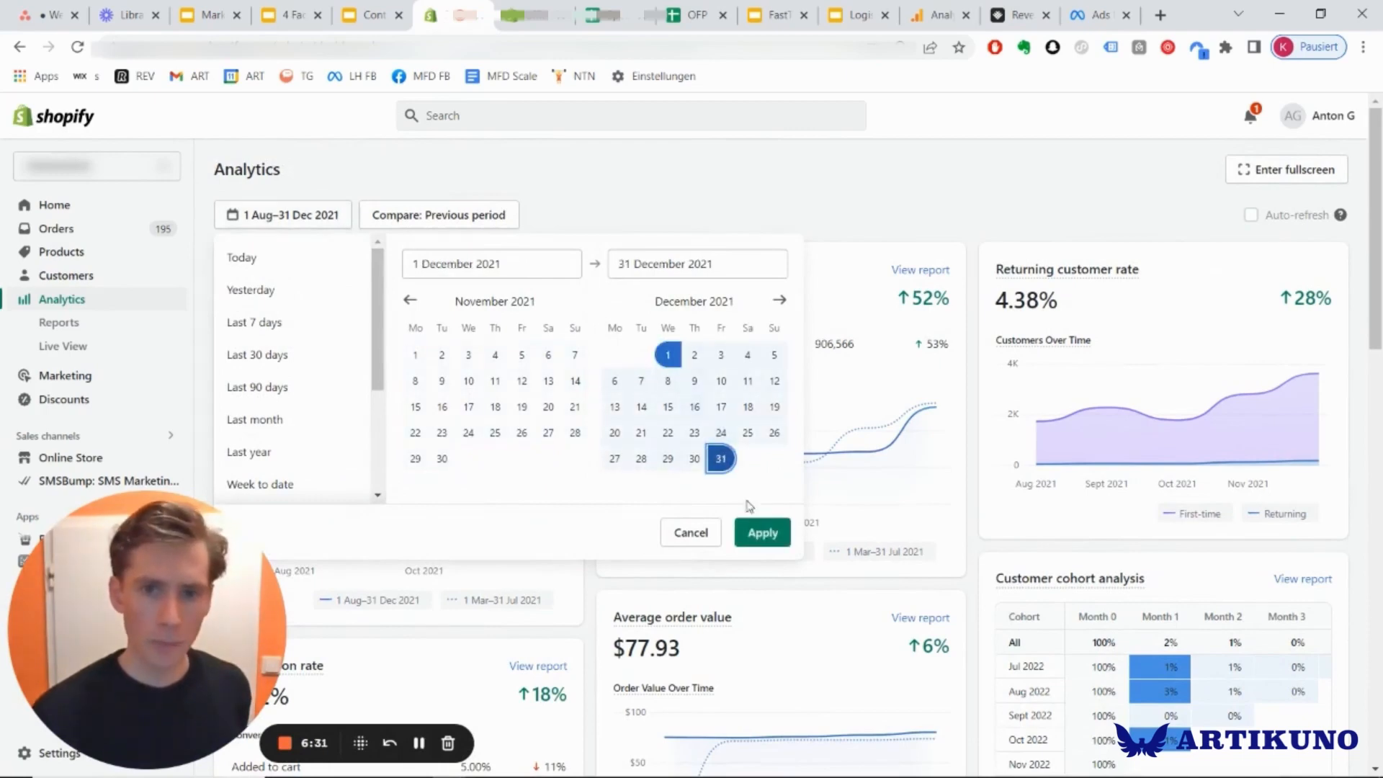
pyautogui.click(760, 532)
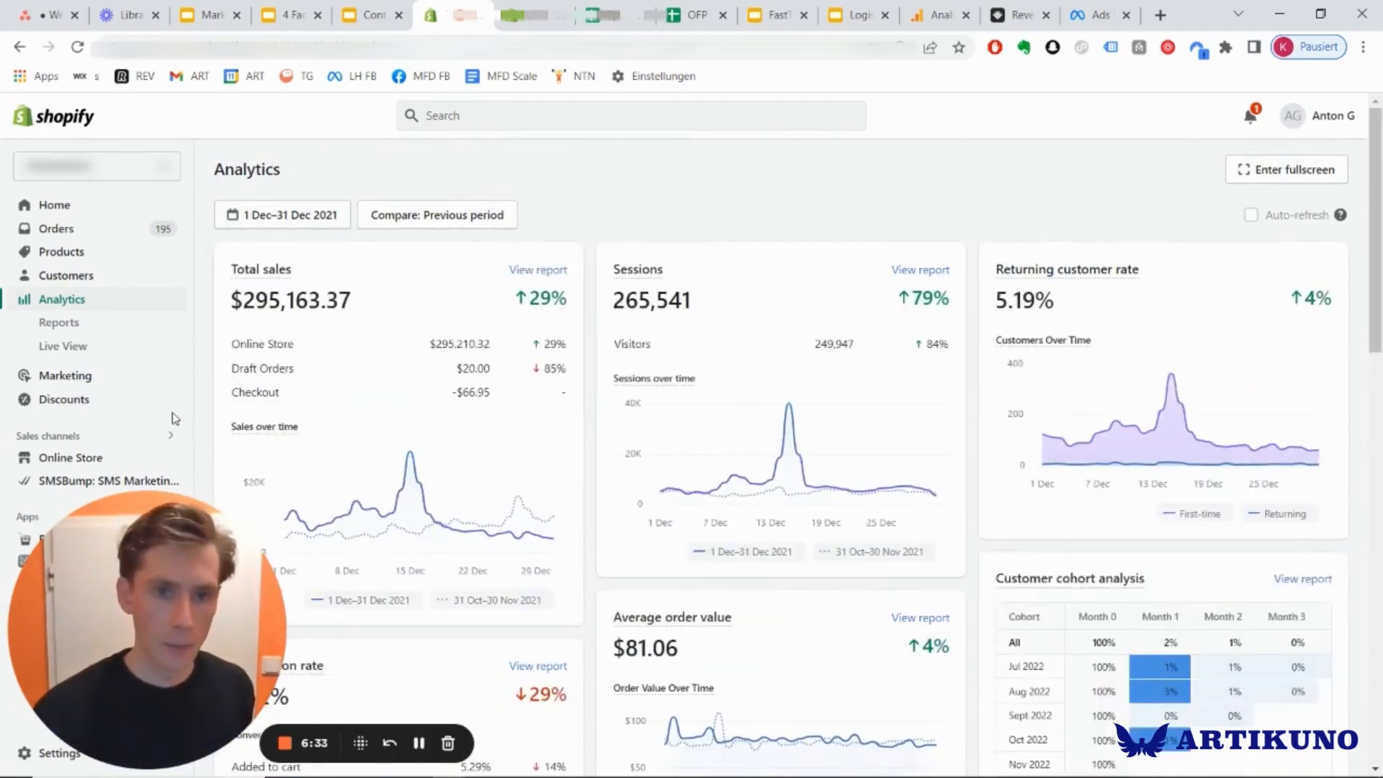
pyautogui.scroll(-4, 569, 361)
pyautogui.scroll(4, 590, 361)
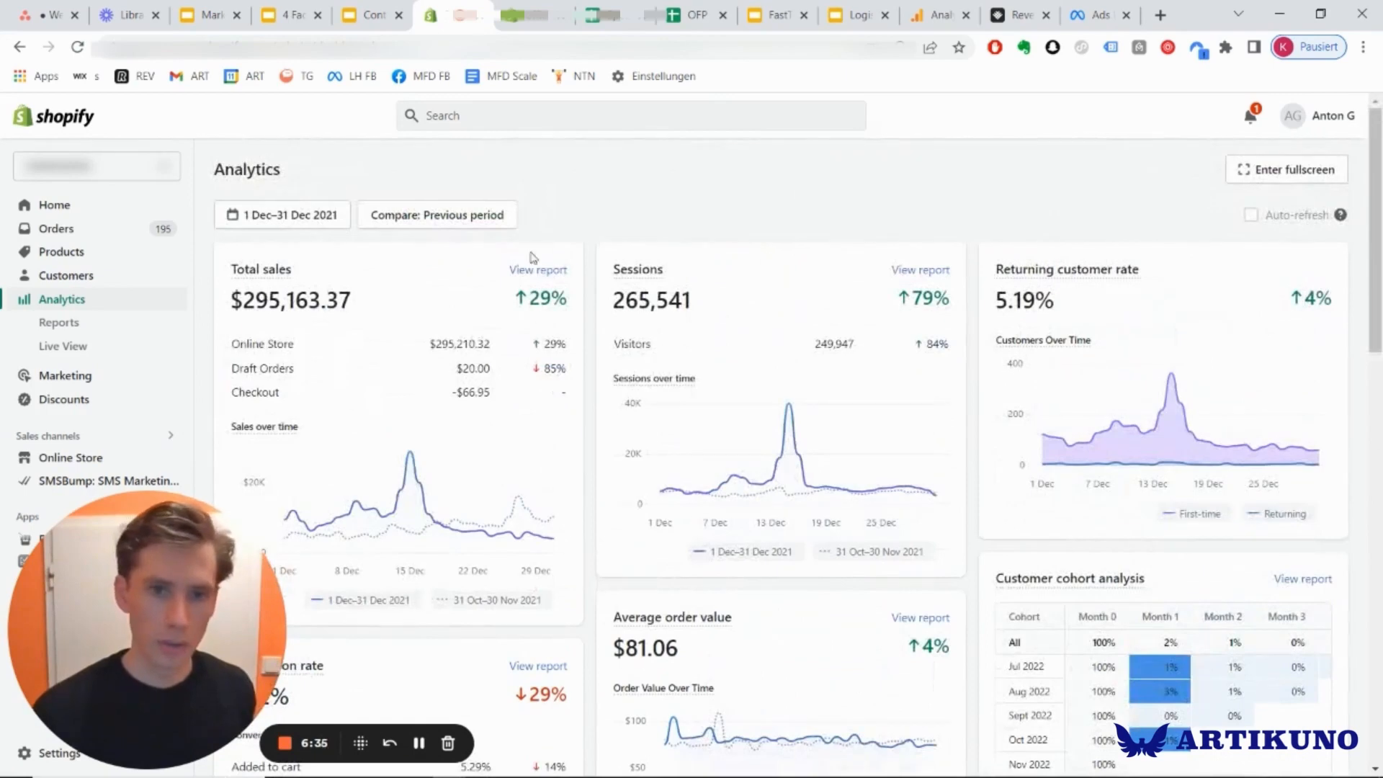
# Switch to Revealbot and open the active rule "1) [OFP] if SPEND > $80 AND ROAS < 2.0 --> Pause".
pyautogui.click(1019, 15)
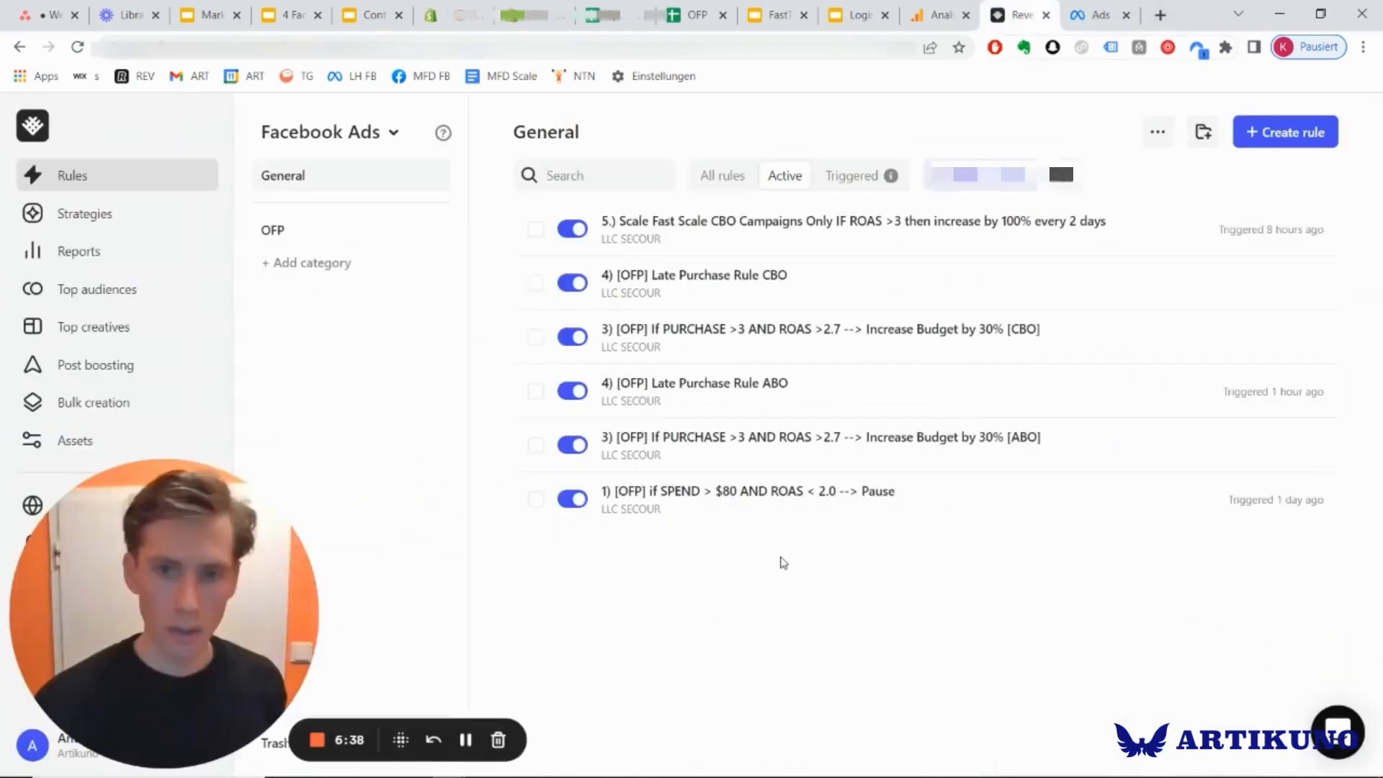
pyautogui.click(681, 520)
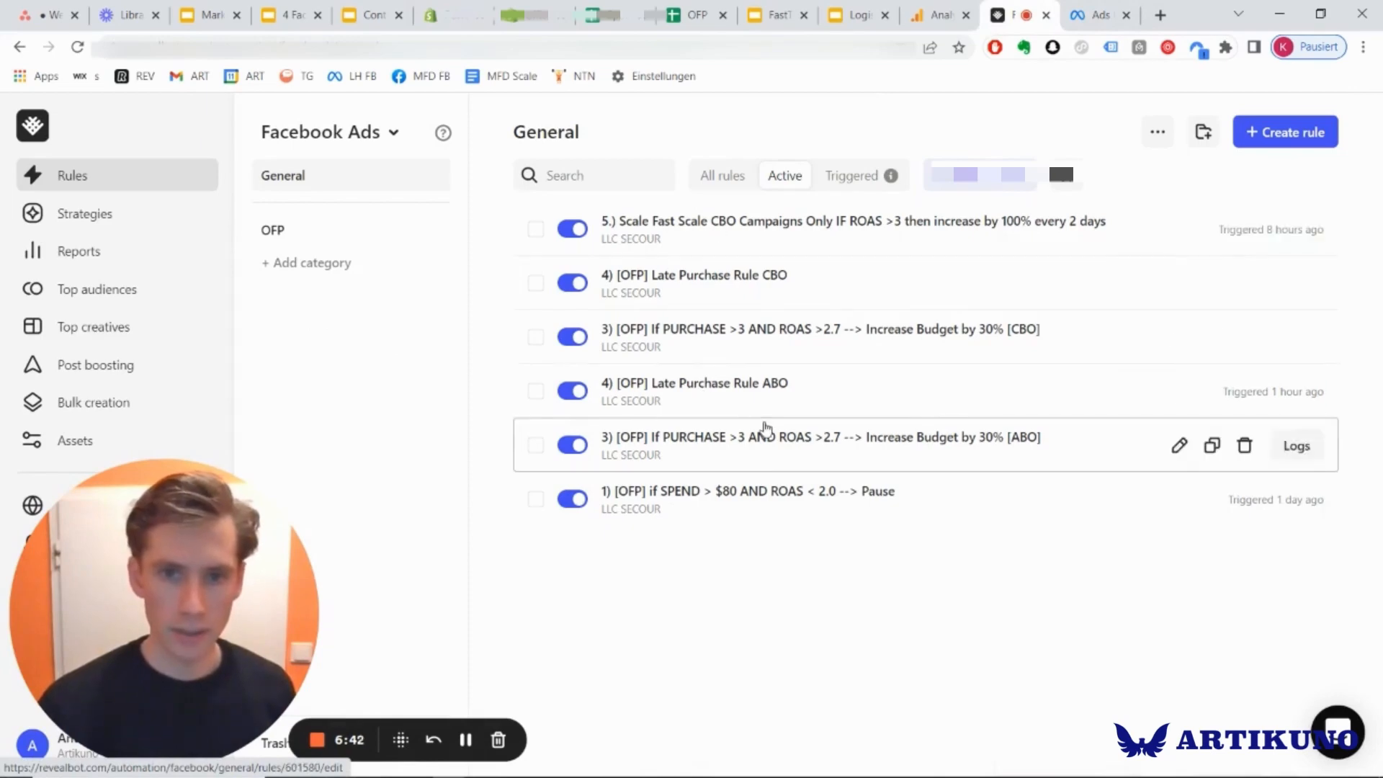
pyautogui.click(709, 495)
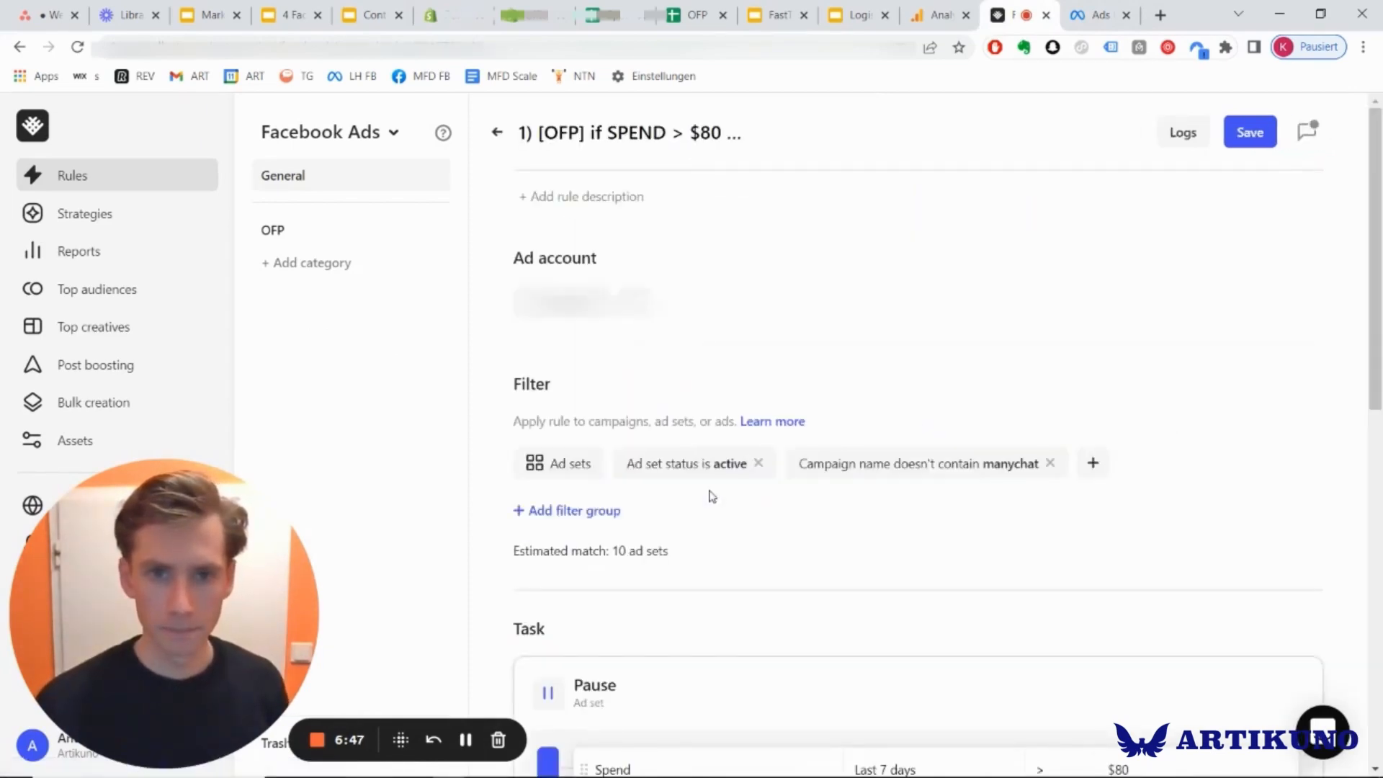
# Examine the pause rule's ad set filters, its spend and purchase ROAS conditions, and its schedule and notification settings.
pyautogui.scroll(-11, 874, 528)
pyautogui.scroll(1, 1167, 536)
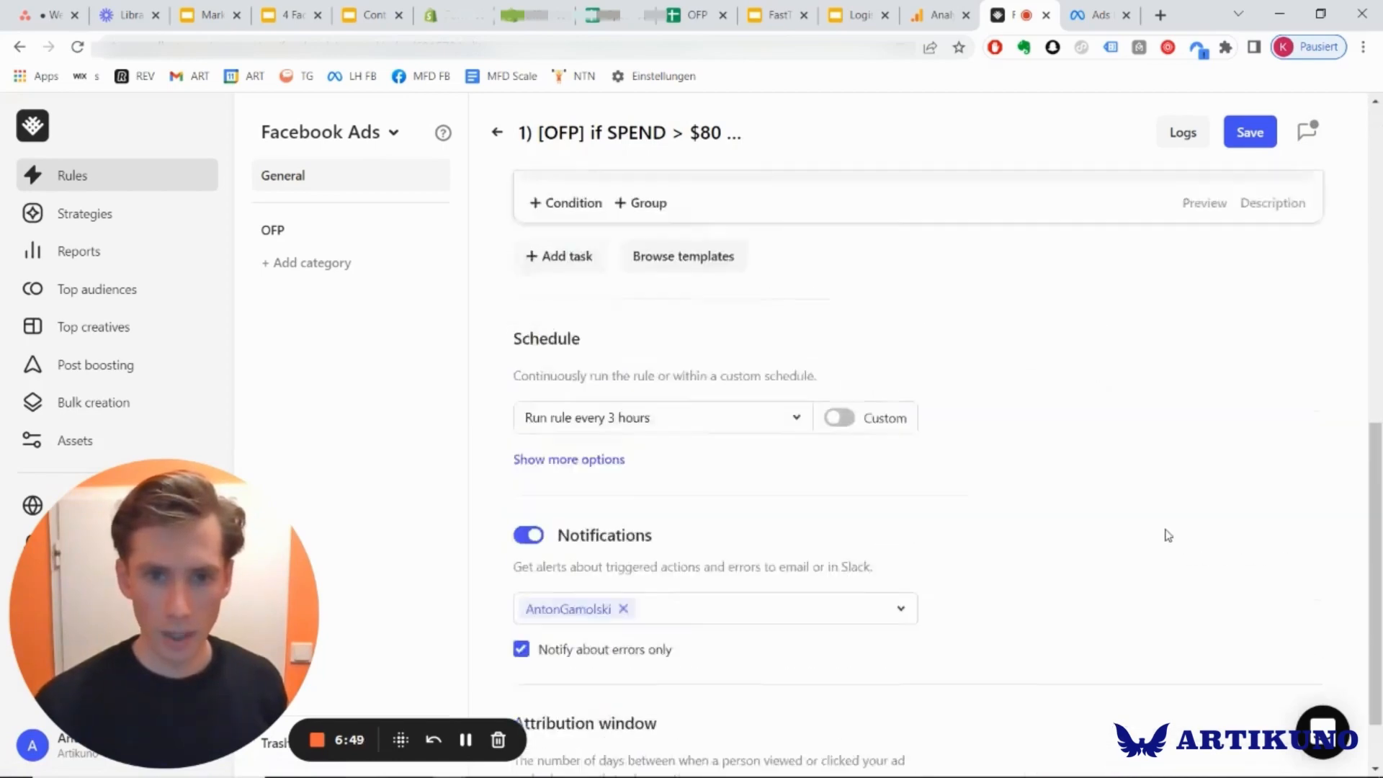
pyautogui.scroll(10, 935, 447)
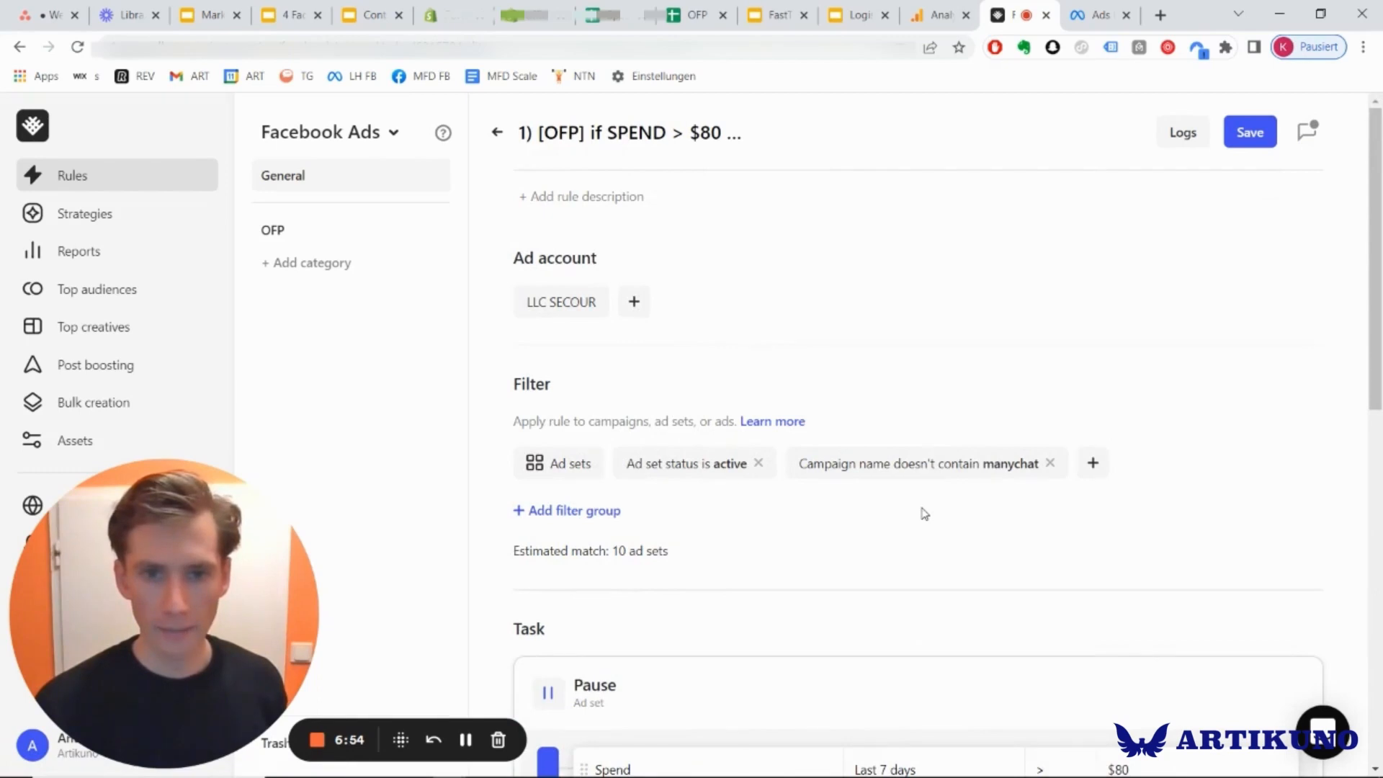
pyautogui.scroll(-2, 924, 514)
pyautogui.scroll(-2, 725, 411)
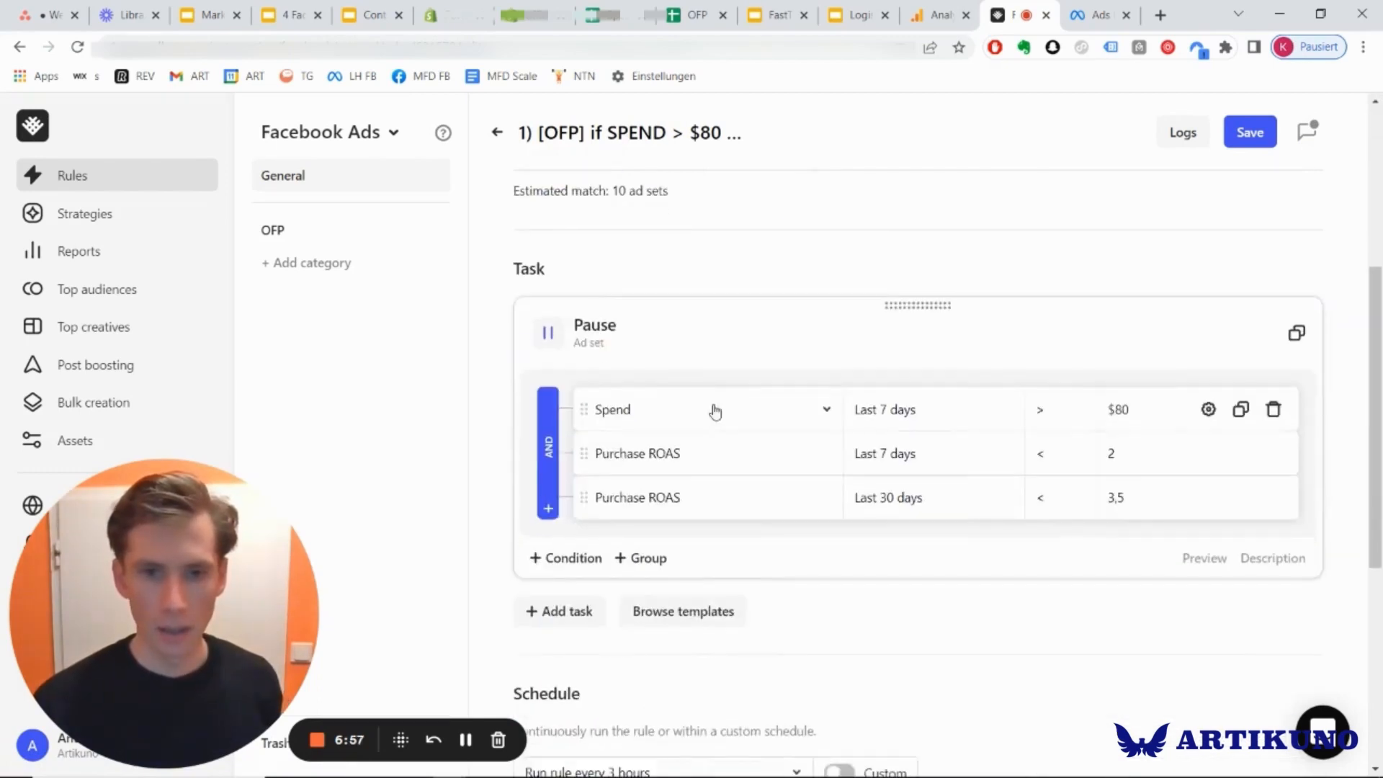
pyautogui.scroll(2, 715, 411)
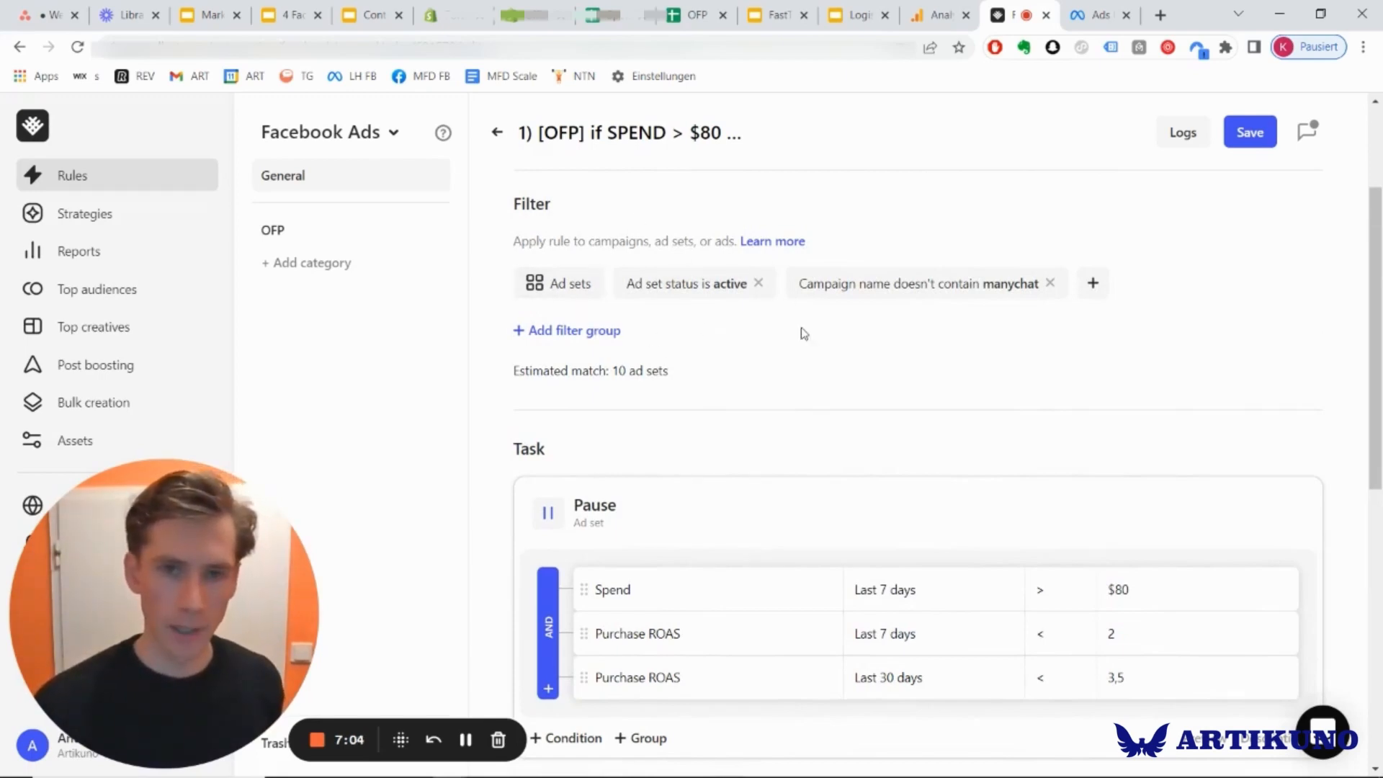
pyautogui.scroll(-3, 771, 315)
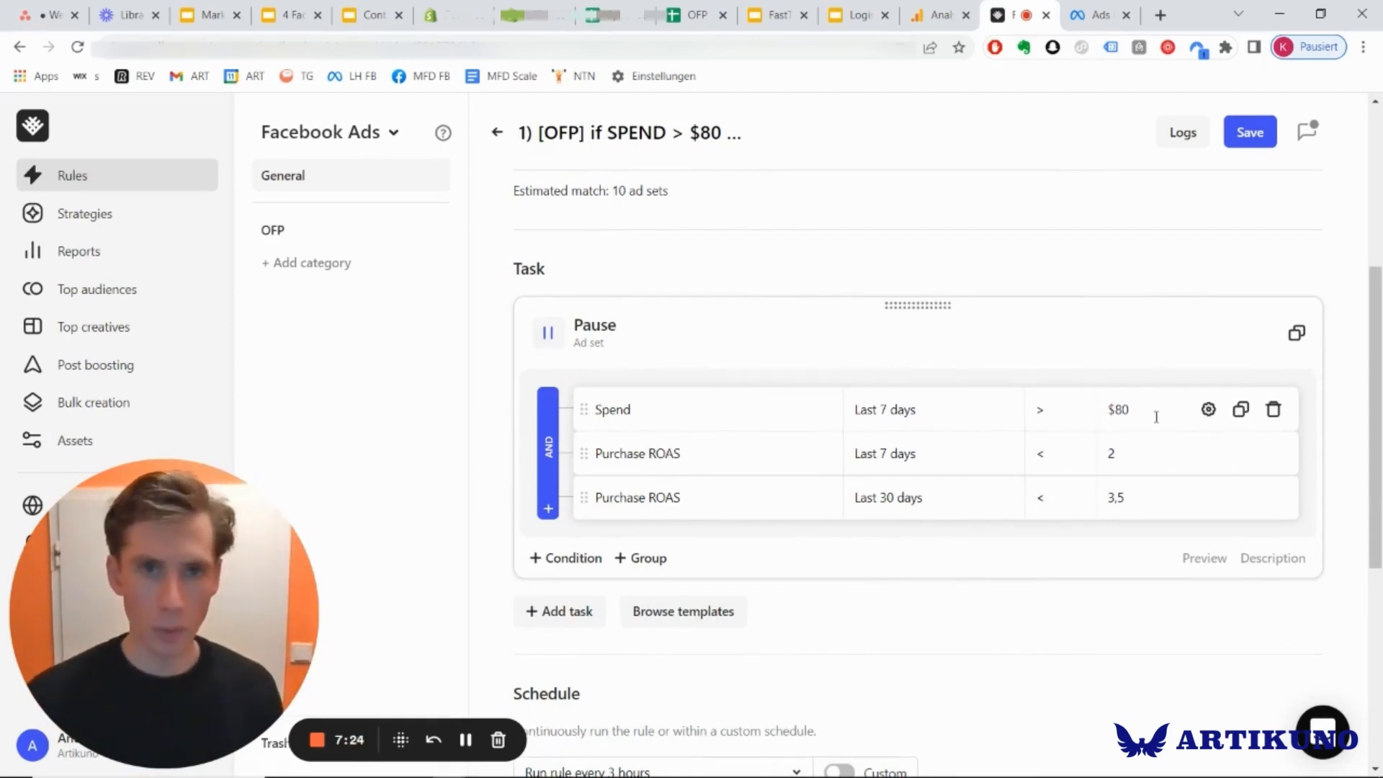
pyautogui.scroll(-2, 873, 525)
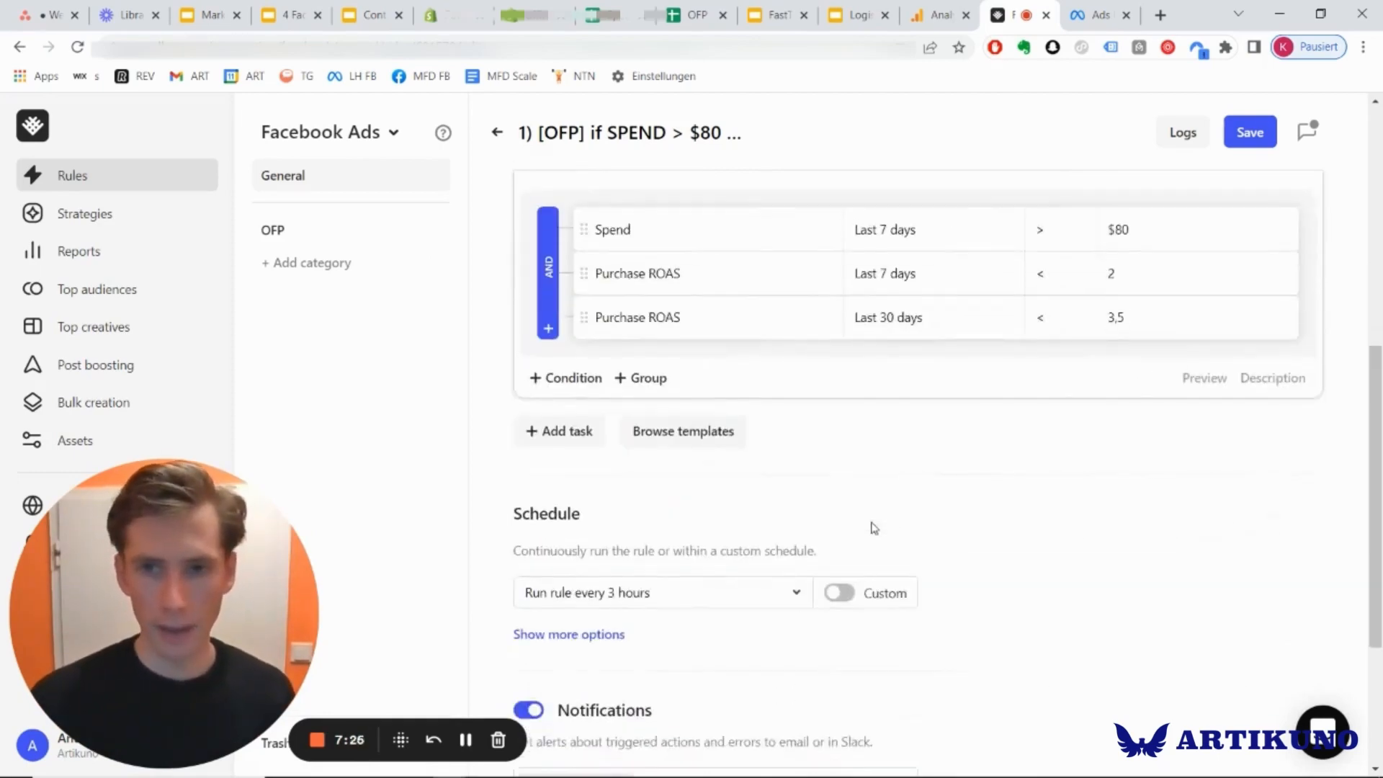
pyautogui.scroll(4, 874, 525)
pyautogui.scroll(-2, 873, 527)
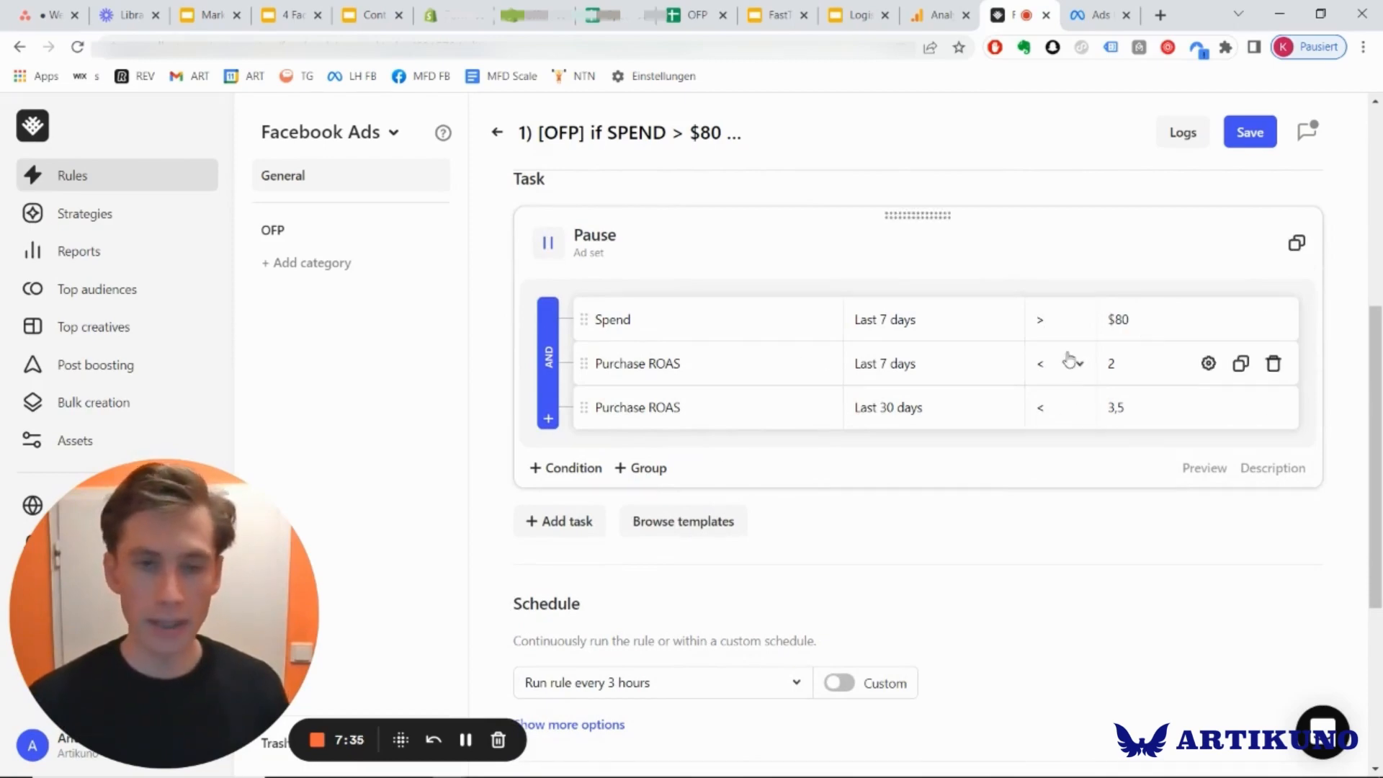
pyautogui.scroll(2, 1069, 360)
# Switch to the officialflagpole store's Shopify analytics and check the average order value for May 2021.
pyautogui.click(534, 14)
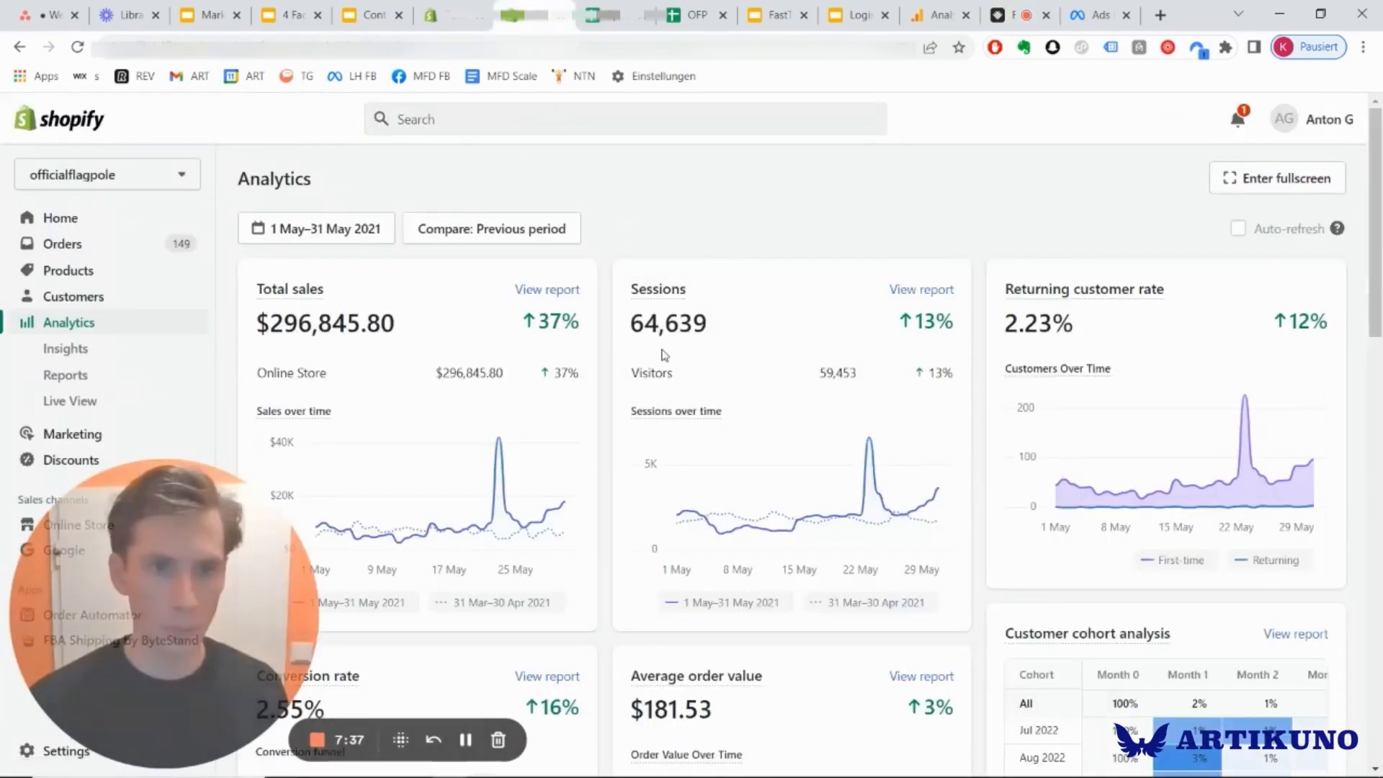
pyautogui.scroll(-3, 657, 364)
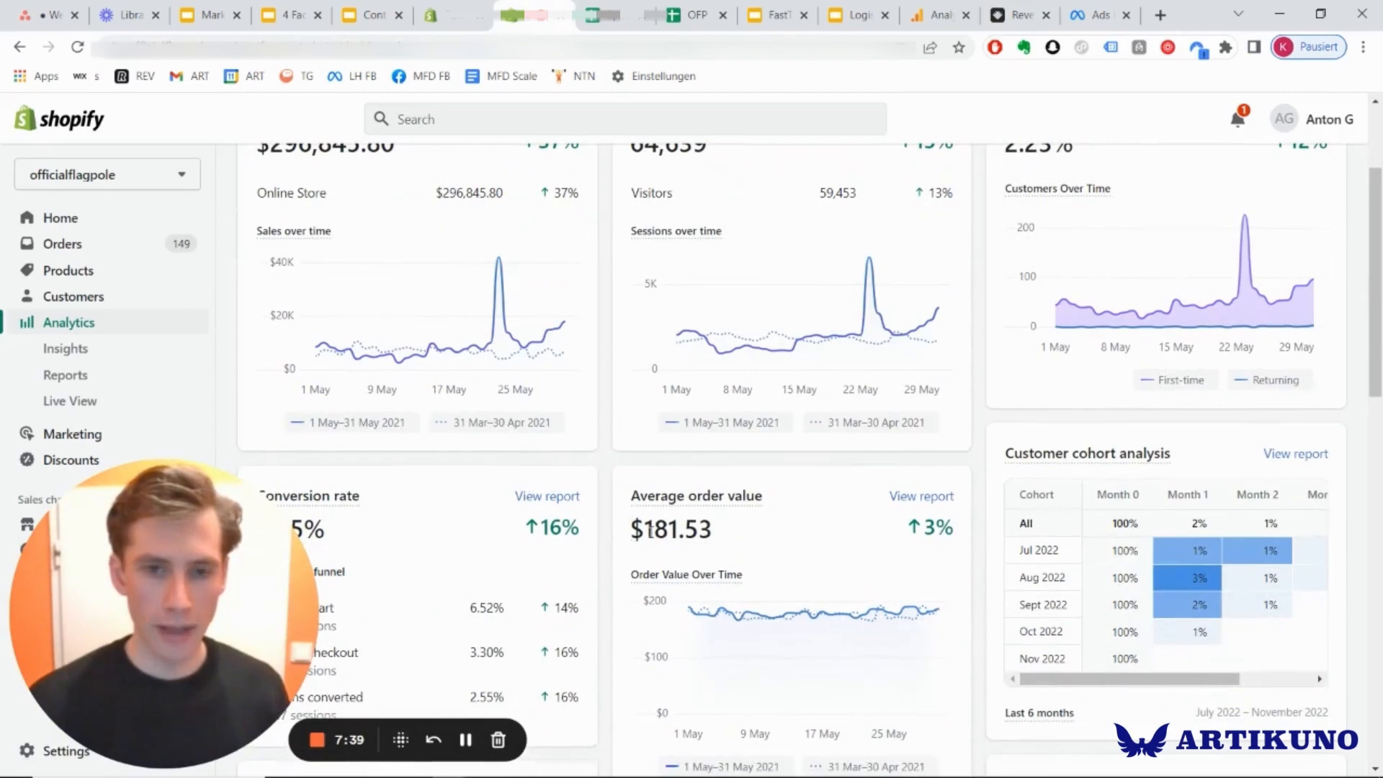
pyautogui.doubleClick(652, 531)
pyautogui.click(656, 537)
pyautogui.doubleClick(661, 542)
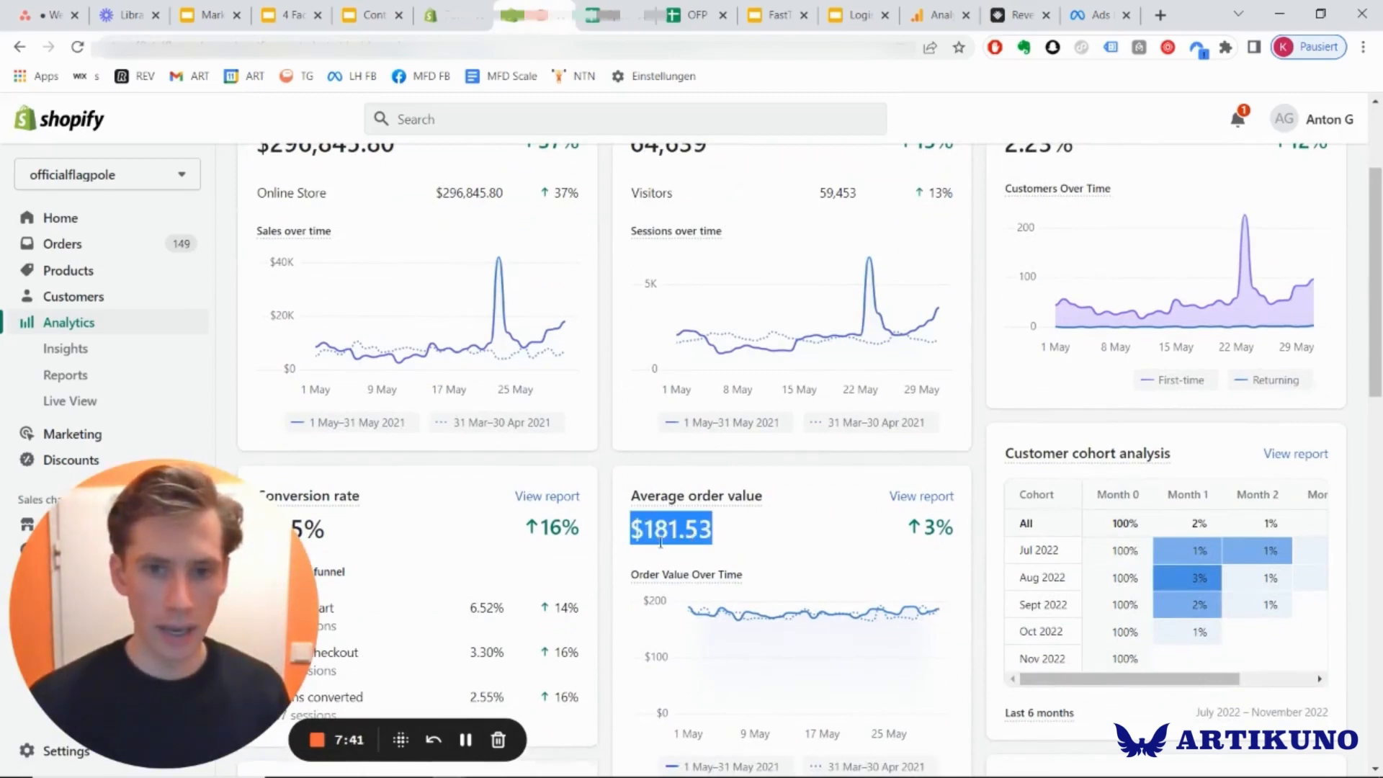
pyautogui.click(661, 542)
# Switch to the other Shopify store's December 2021 analytics and check its average order value.
pyautogui.click(447, 15)
pyautogui.scroll(-4, 619, 473)
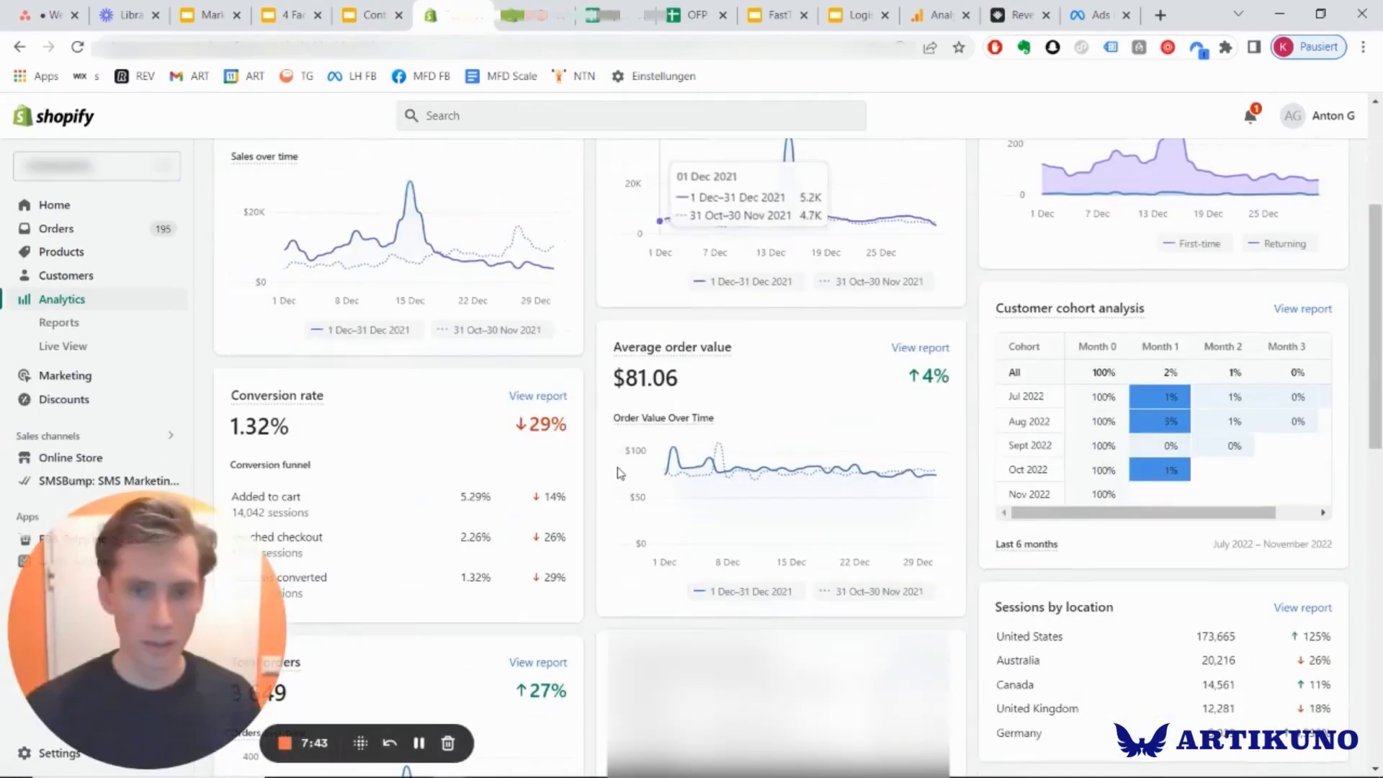
pyautogui.scroll(2, 627, 474)
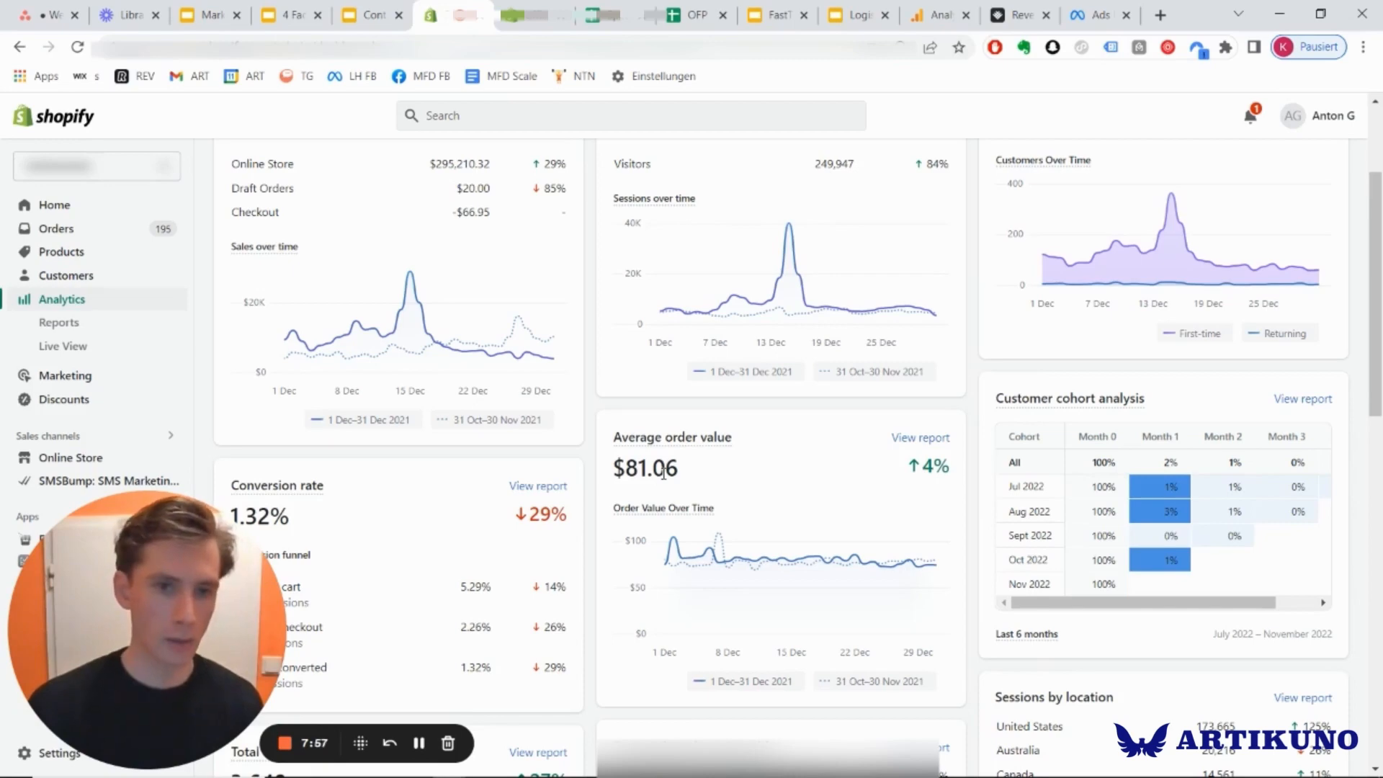
pyautogui.tripleClick(663, 469)
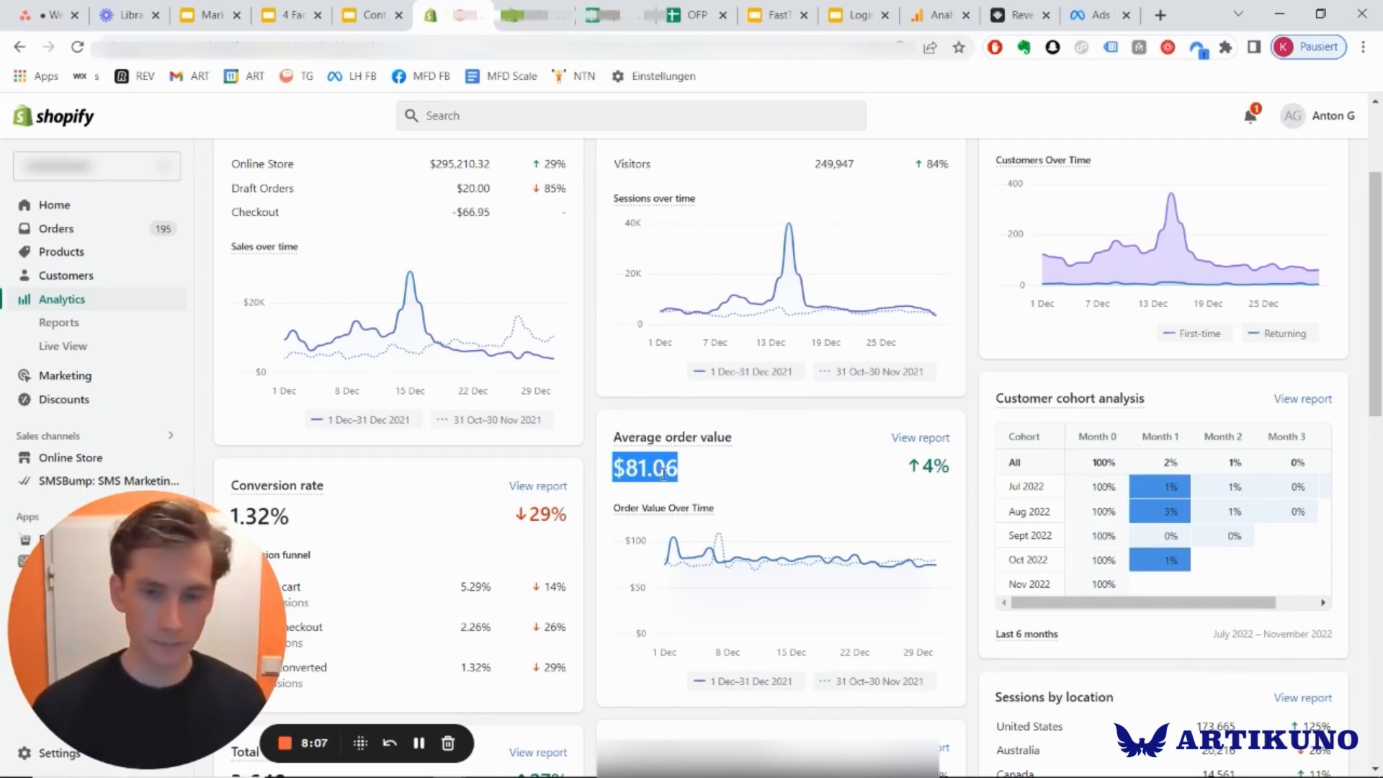
pyautogui.click(677, 456)
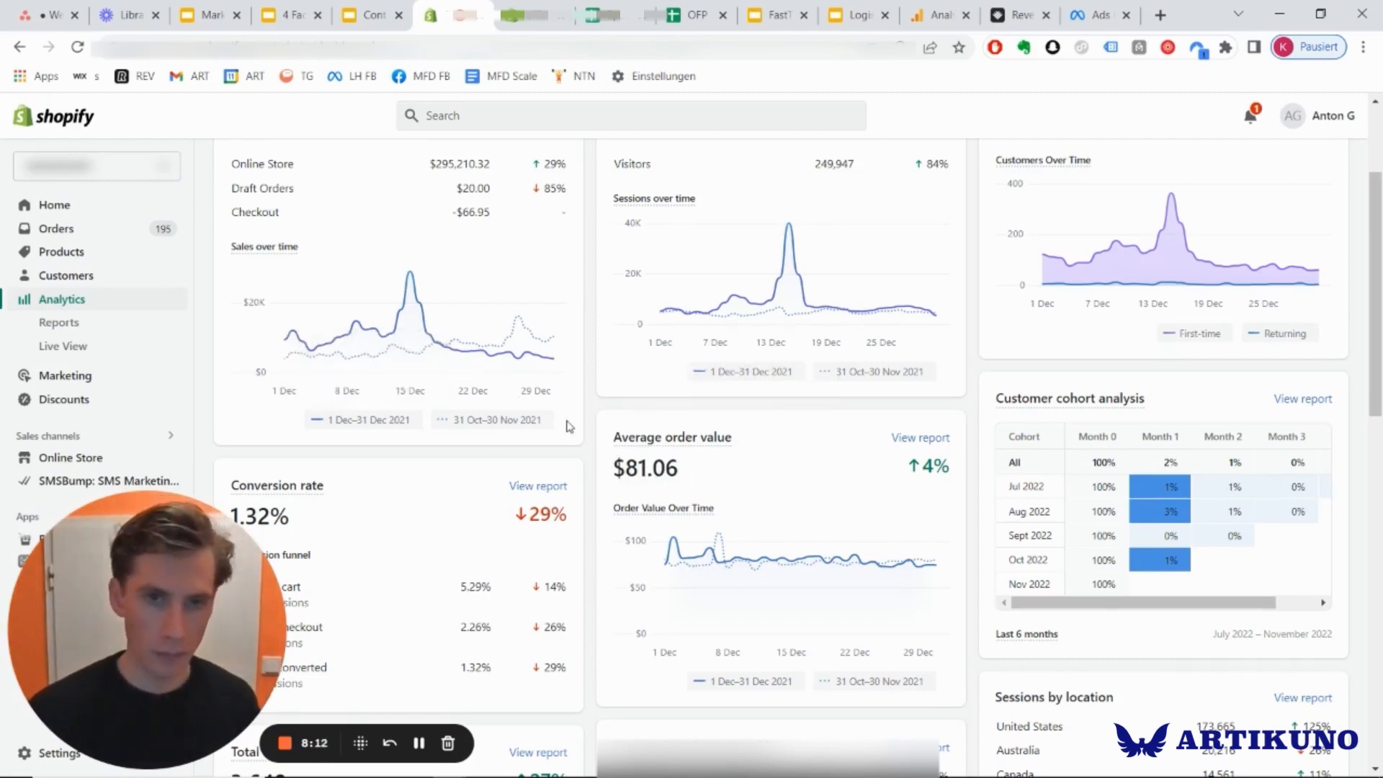
# Return to the officialflagpole store's May 2021 analytics to compare its average order value and review its sales overview.
pyautogui.click(535, 14)
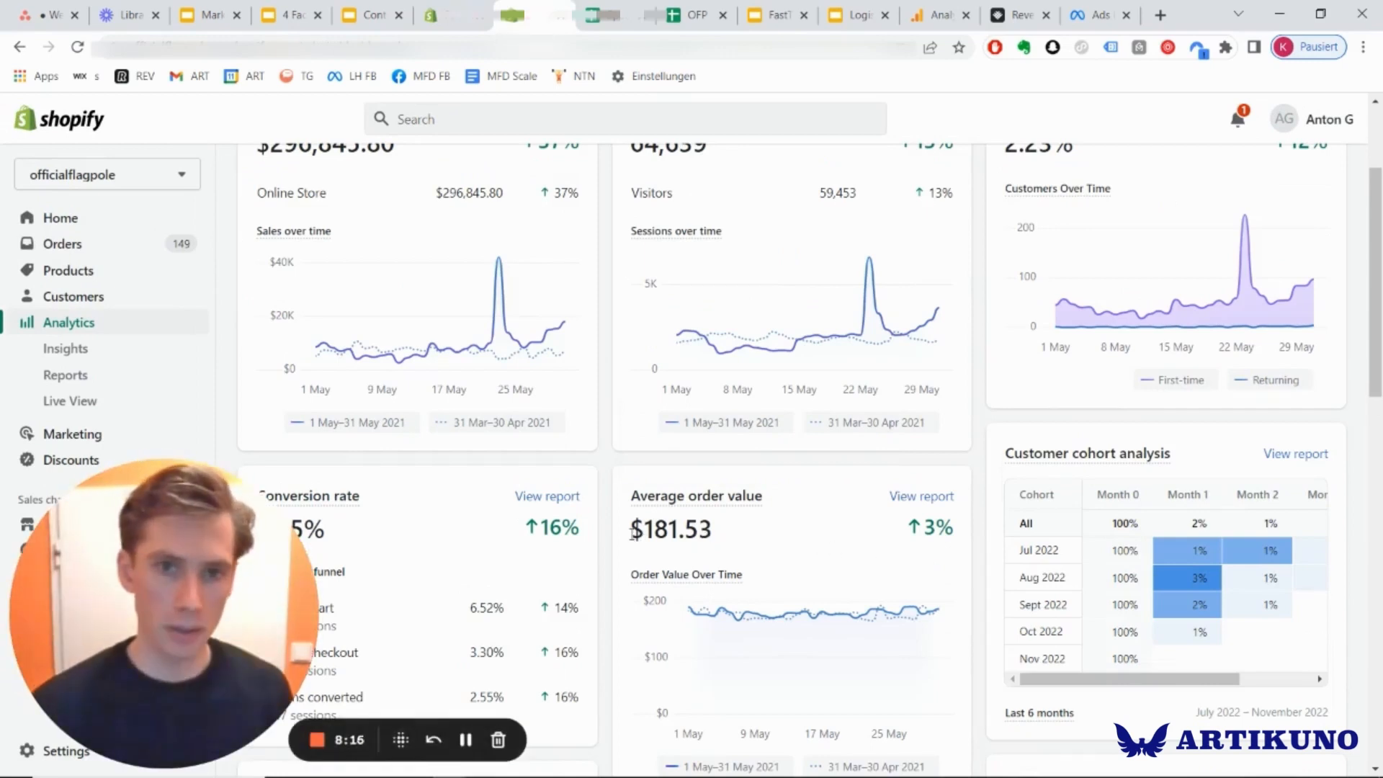
pyautogui.scroll(3, 633, 532)
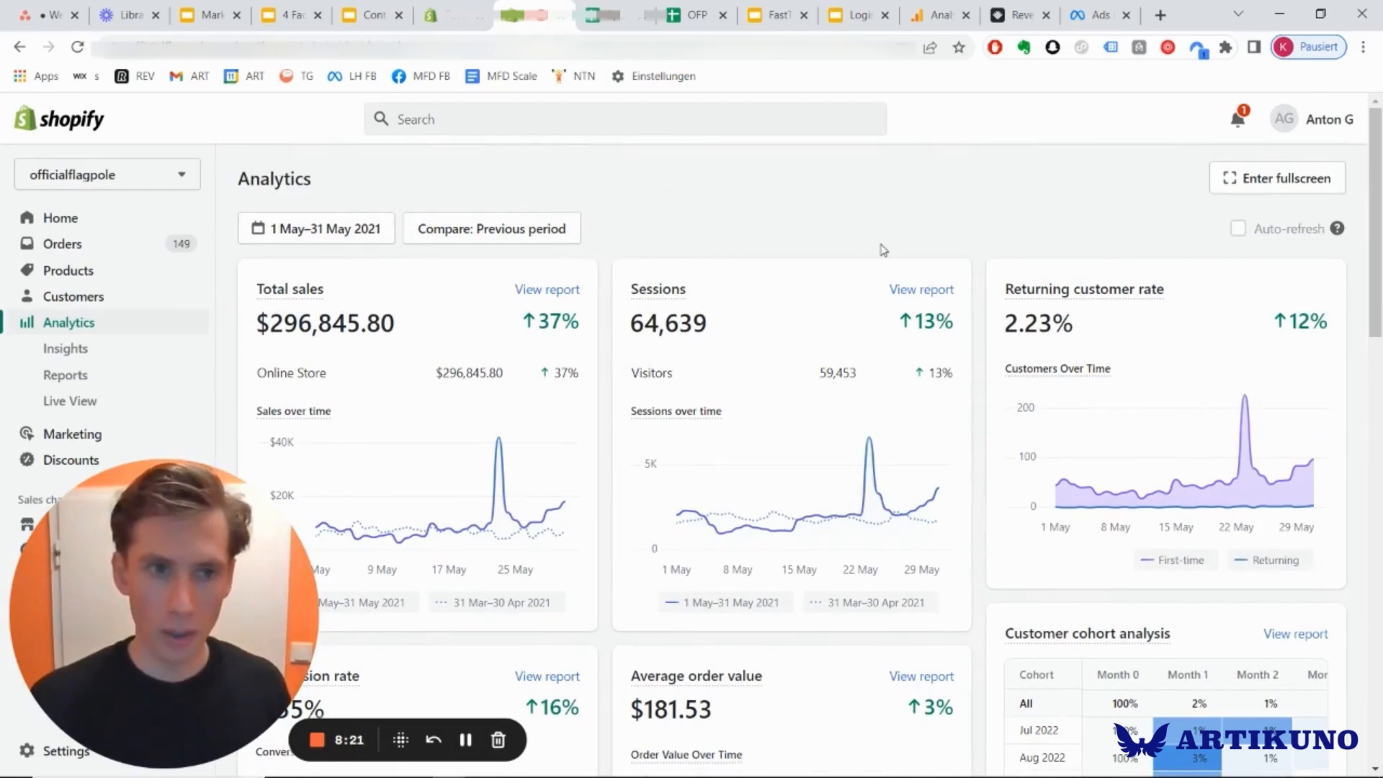
pyautogui.scroll(-3, 879, 247)
pyautogui.scroll(3, 710, 300)
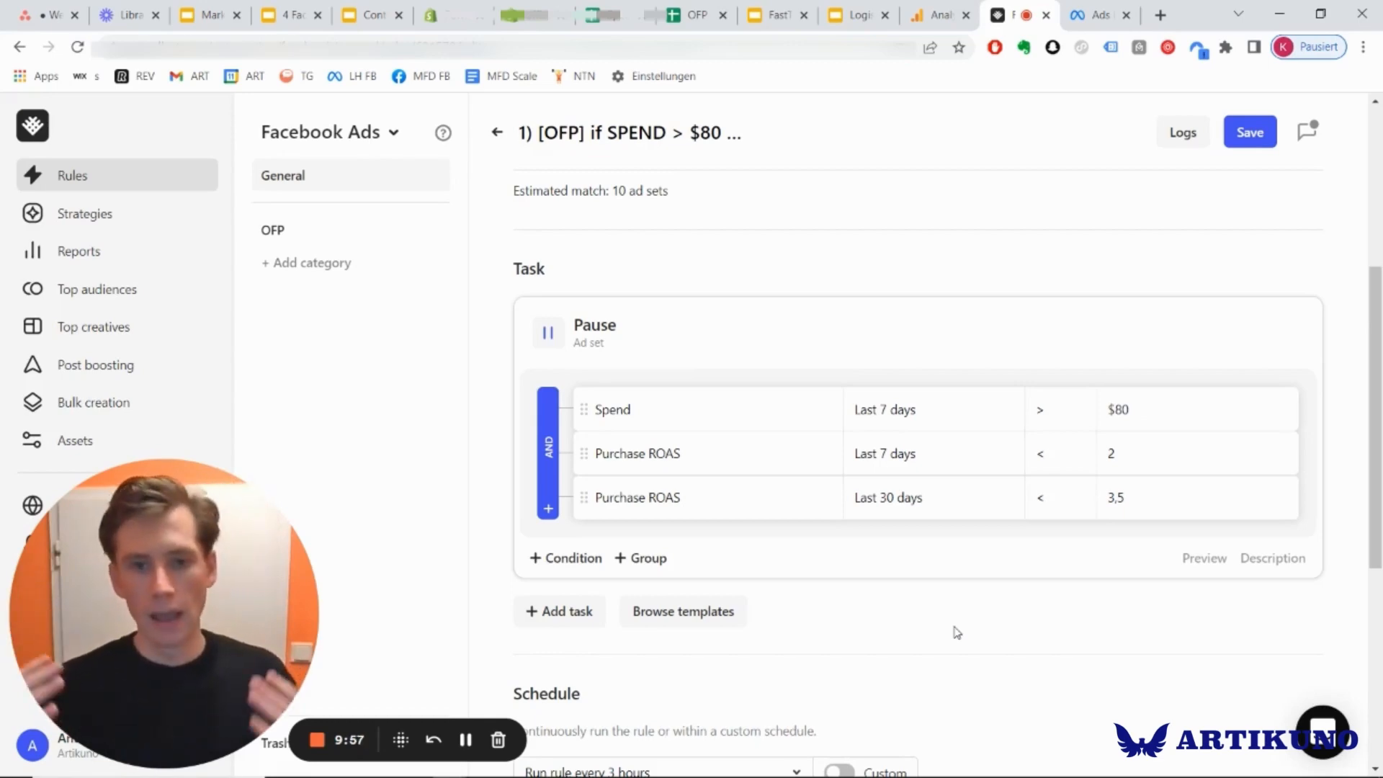
# Review the Revealbot pause rule's task conditions and run schedule again.
pyautogui.scroll(-3, 957, 632)
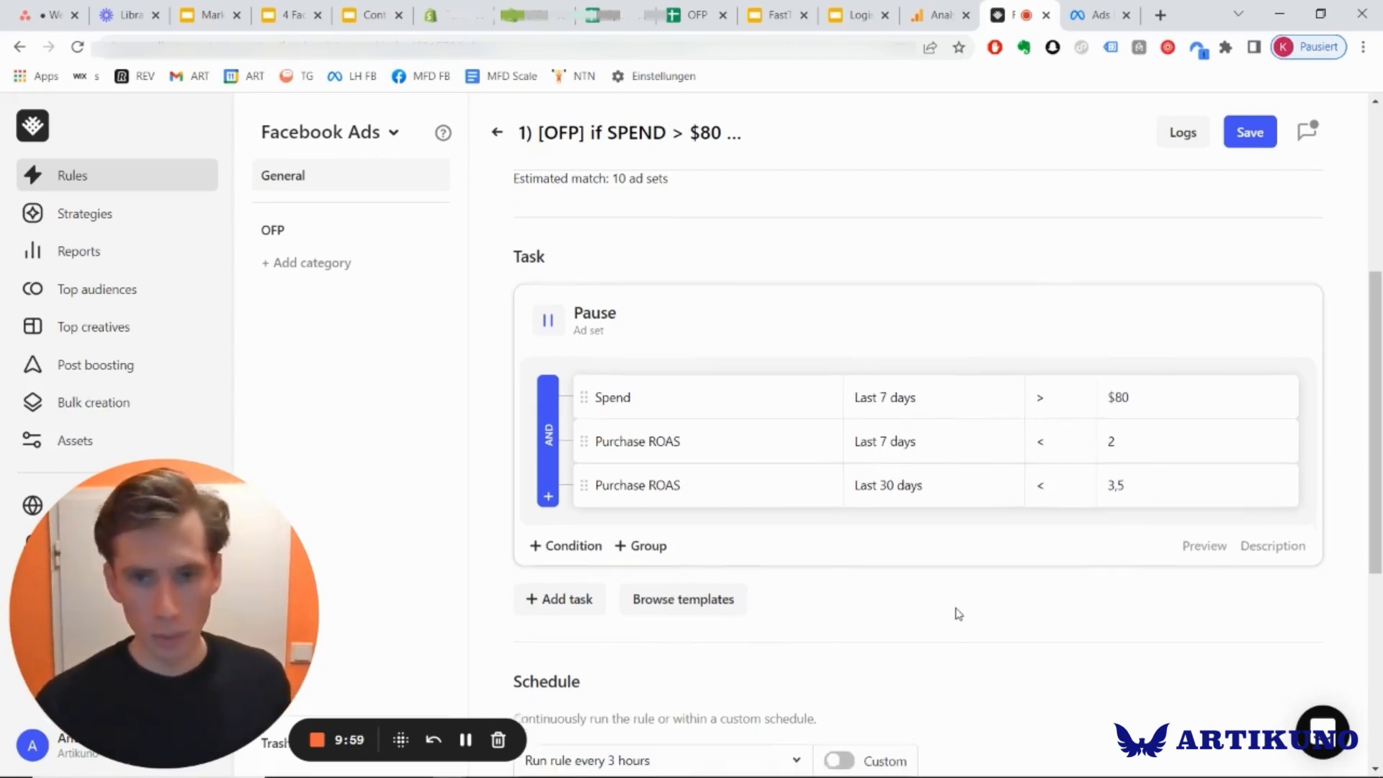
pyautogui.scroll(2, 954, 611)
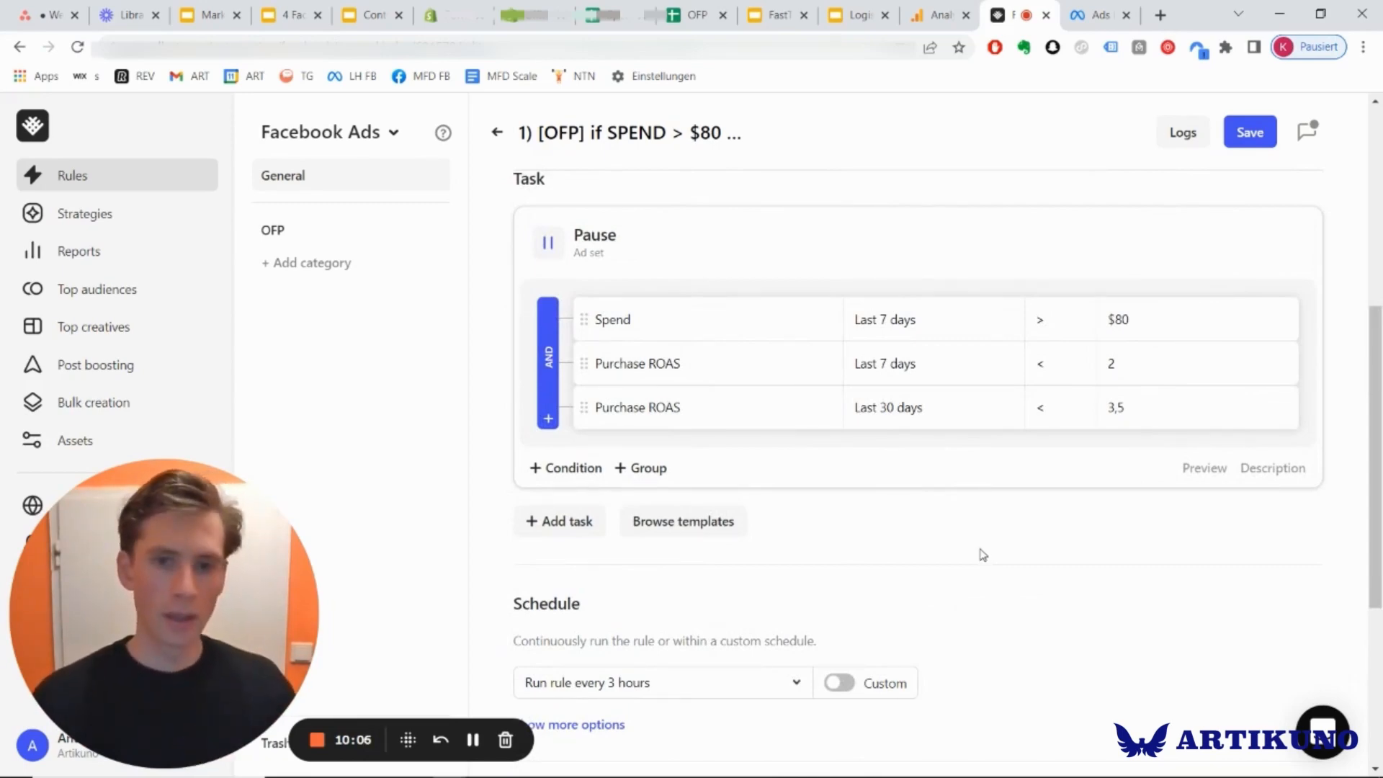
# Examine the run-frequency options in the pause rule's schedule and leave the frequency selection as it is.
pyautogui.scroll(4, 642, 503)
pyautogui.scroll(-6, 778, 488)
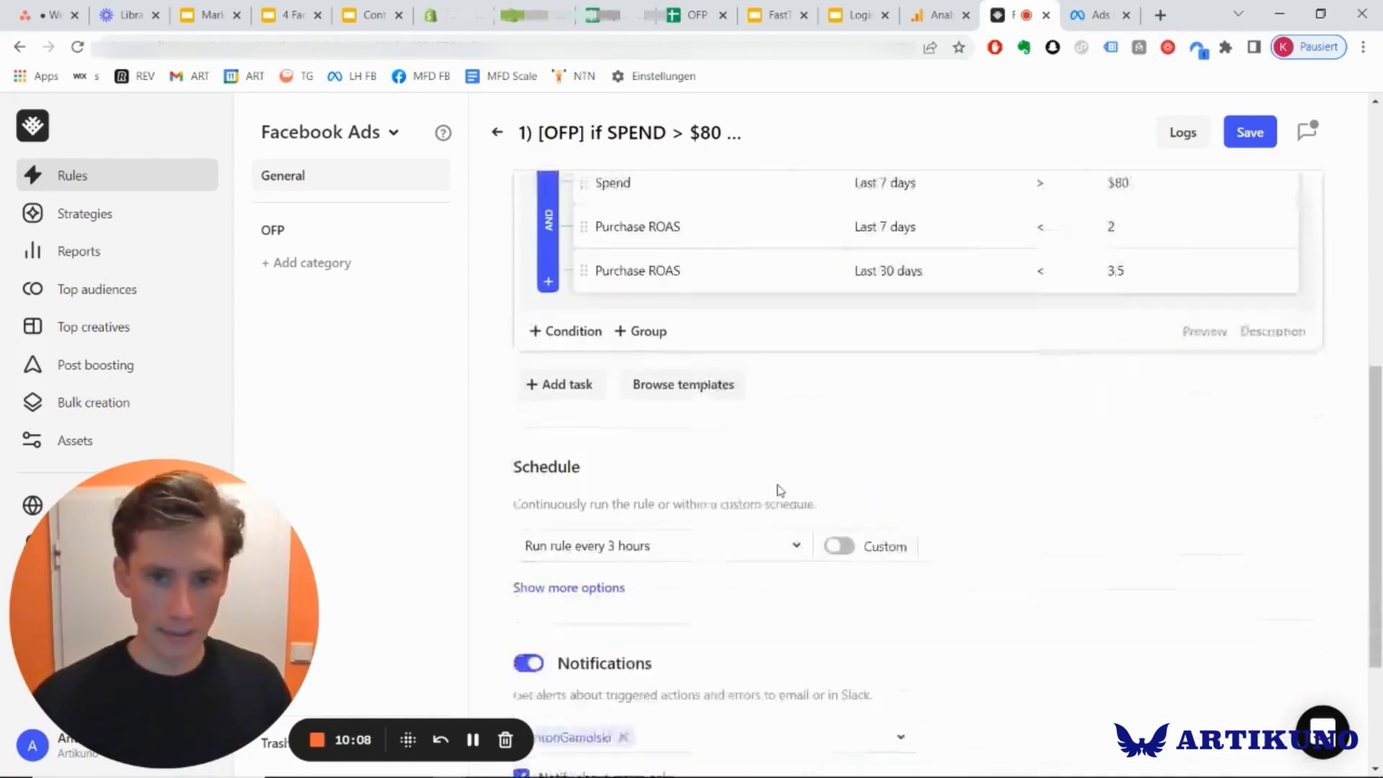
pyautogui.scroll(-1, 1091, 445)
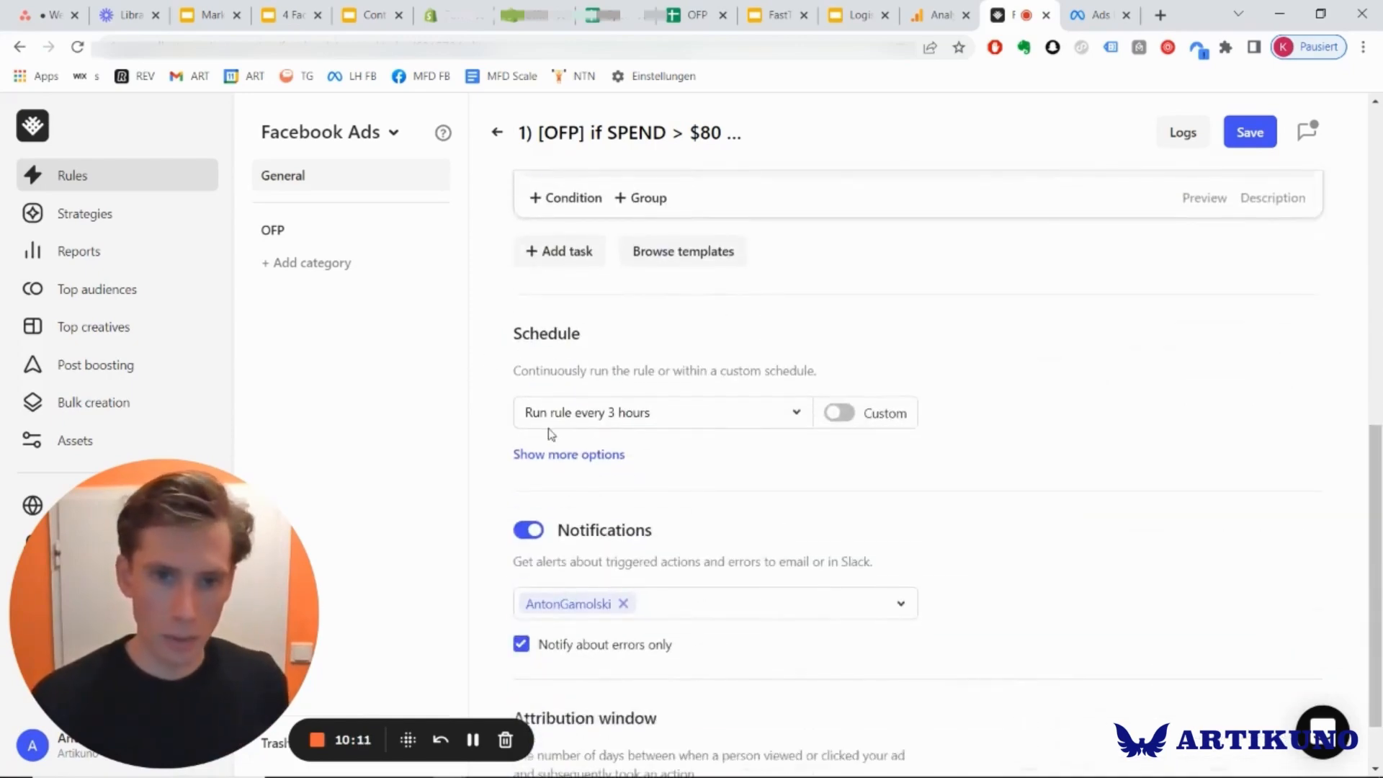
pyautogui.click(690, 415)
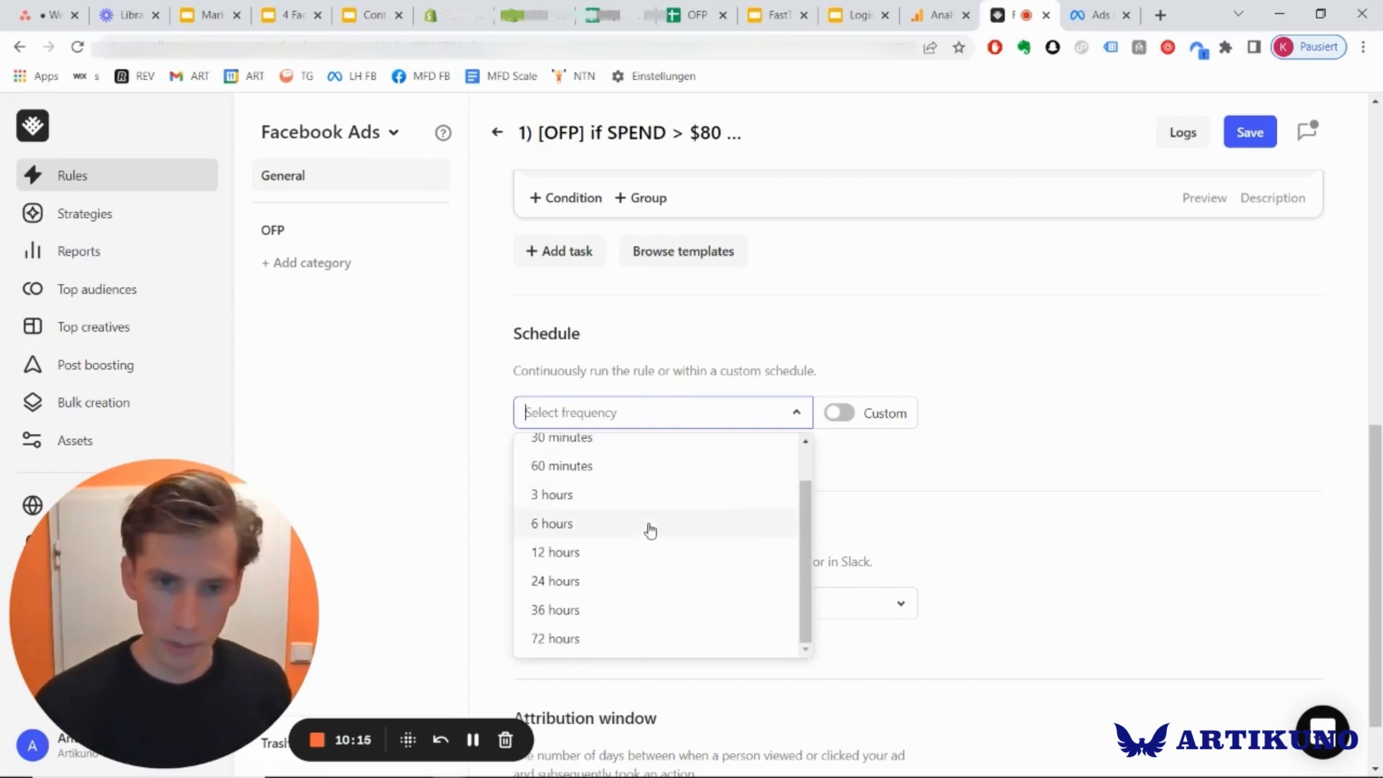
pyautogui.scroll(1, 650, 530)
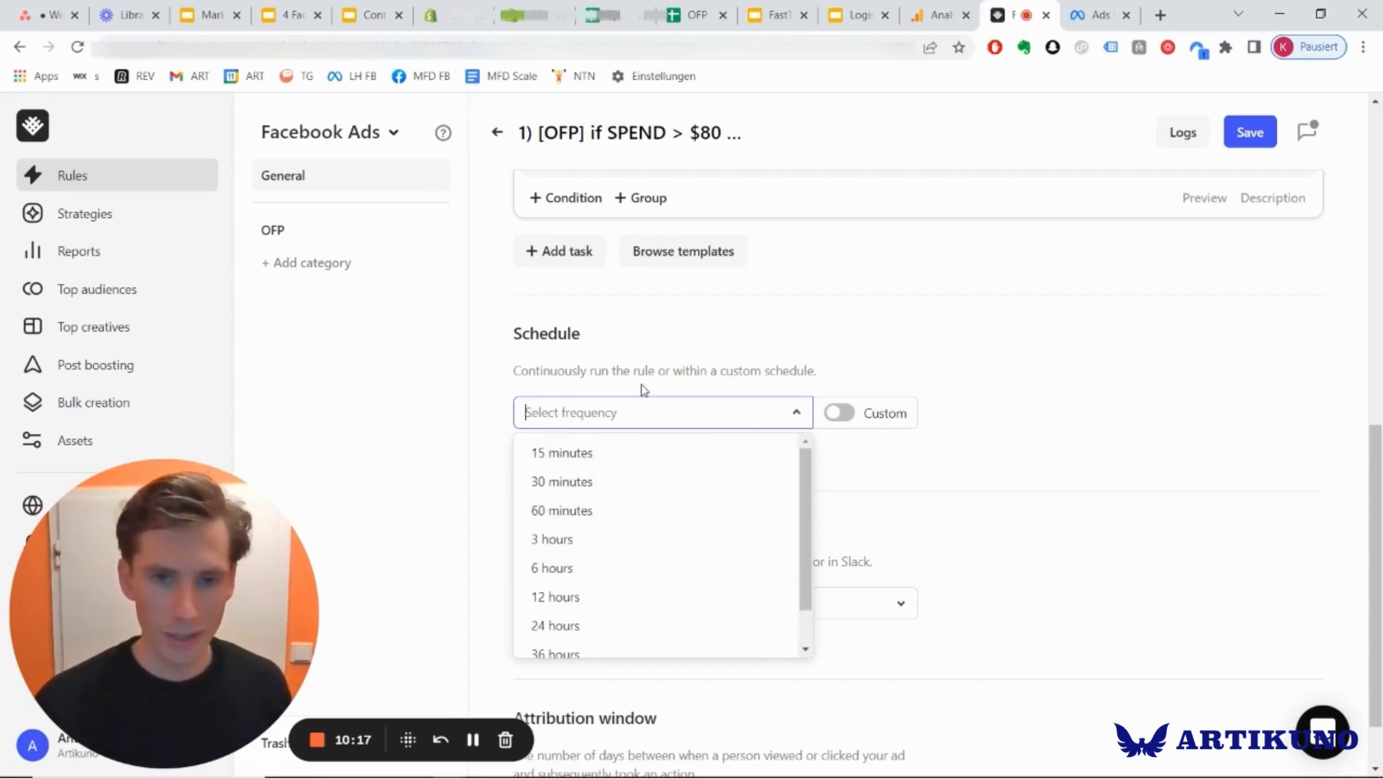
pyautogui.click(876, 479)
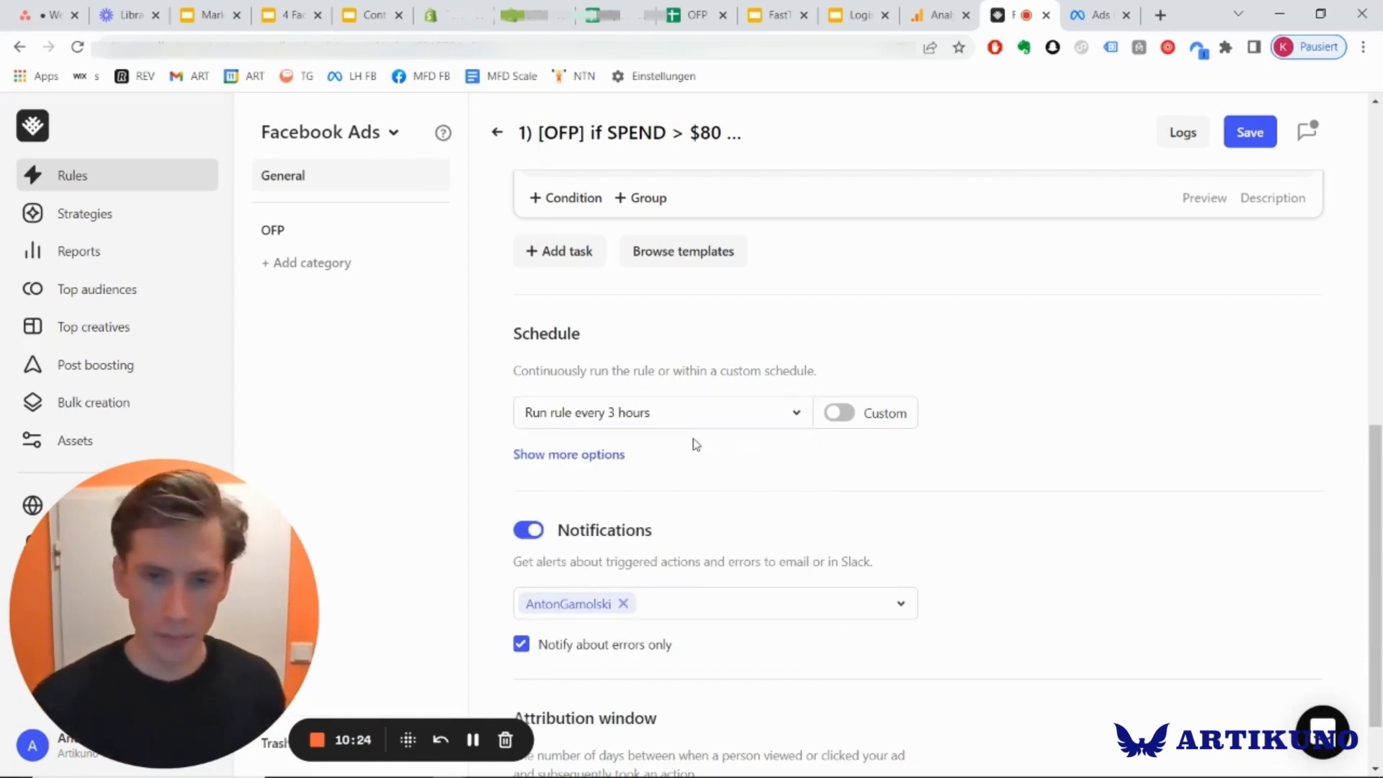
# Review the pause rule's notification, attribution window, task and filter settings, and leave the rule without saving.
pyautogui.scroll(-1, 866, 458)
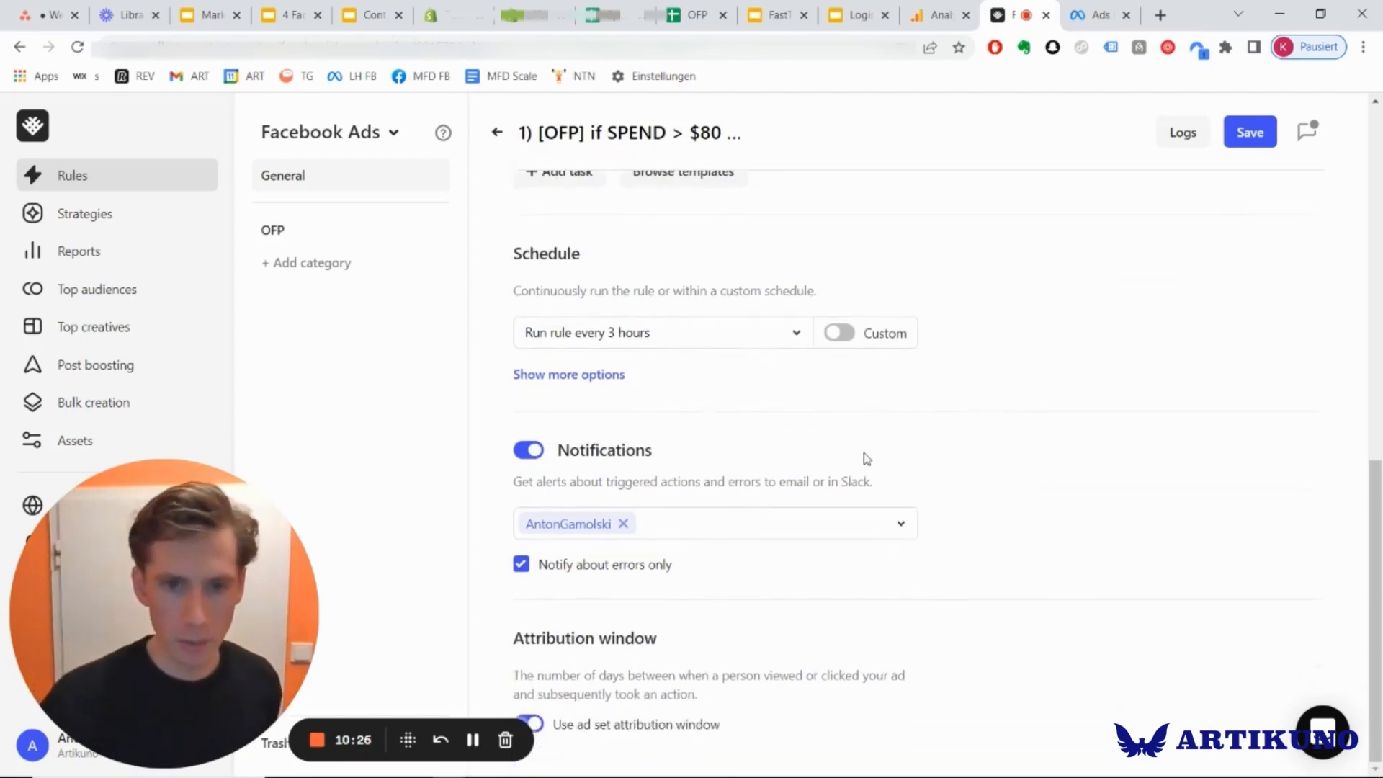
pyautogui.scroll(1, 866, 459)
pyautogui.scroll(-1, 866, 458)
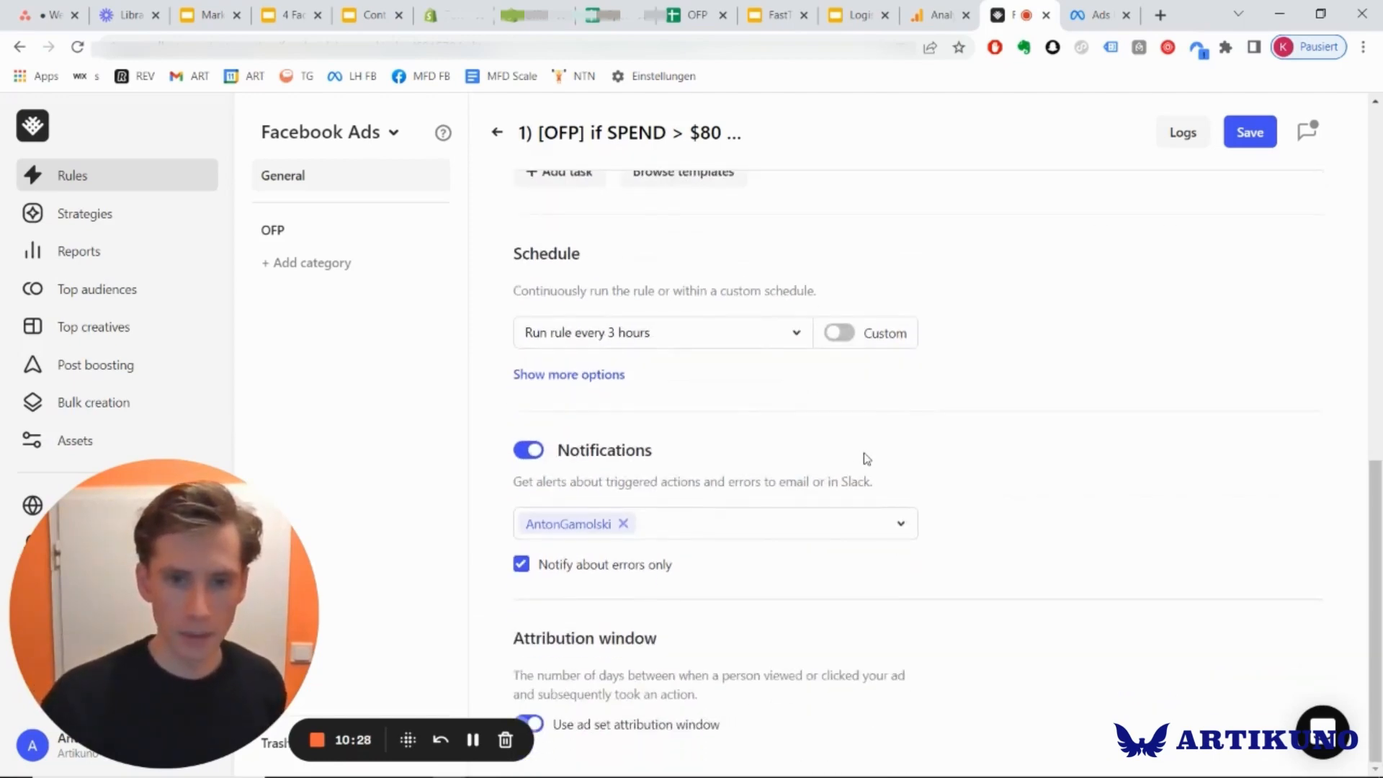
pyautogui.scroll(6, 803, 639)
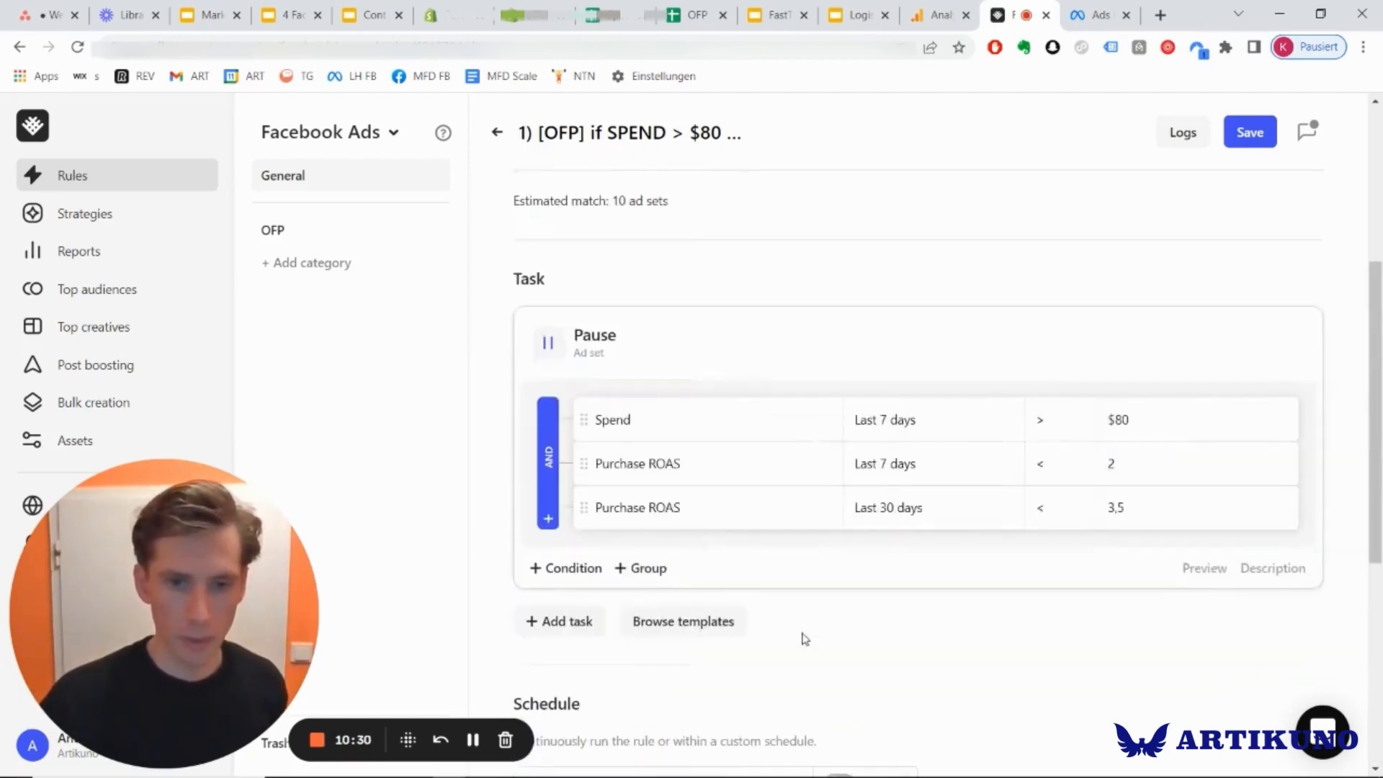
pyautogui.scroll(4, 802, 639)
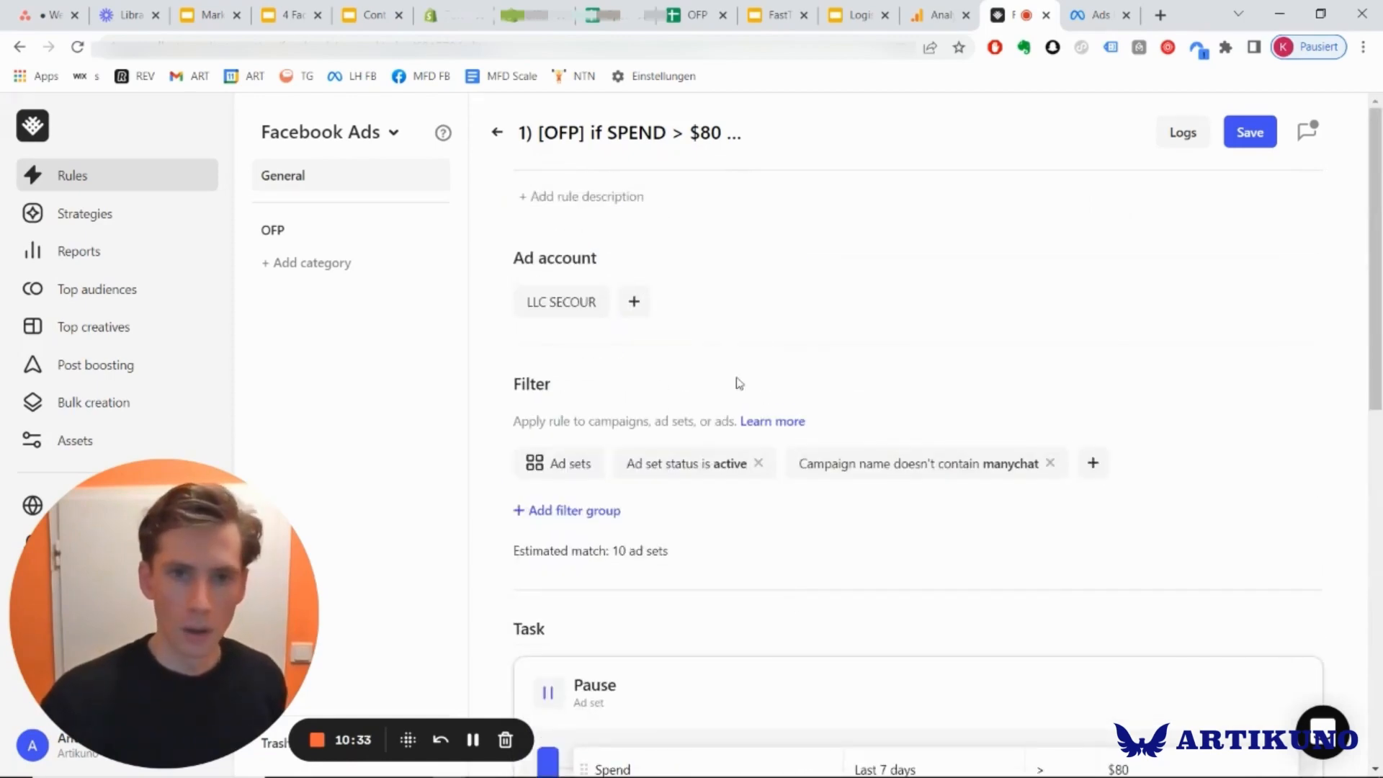
pyautogui.click(497, 134)
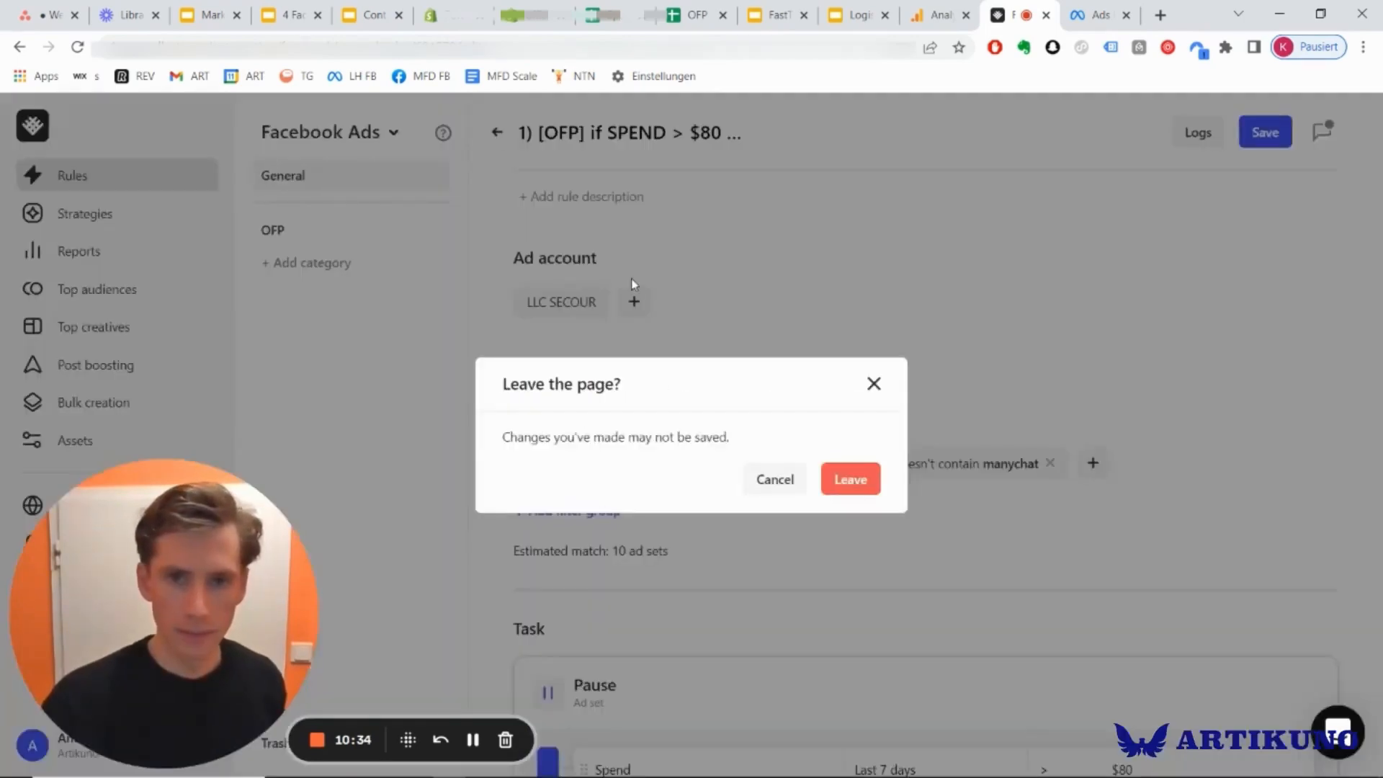
pyautogui.click(850, 479)
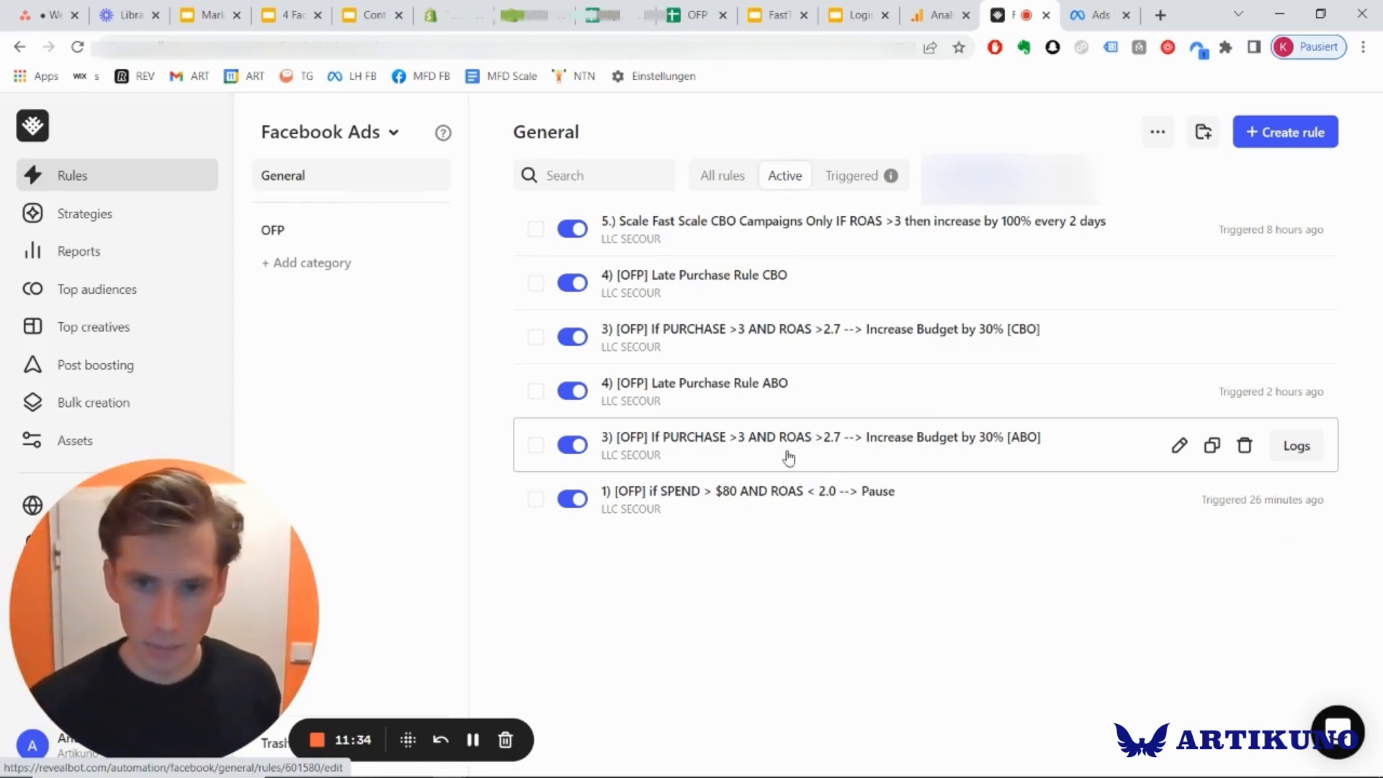
# Open the ABO rule that increases budget by 30% and review its ad set filter and task conditions.
pyautogui.click(787, 442)
pyautogui.scroll(-6, 1025, 519)
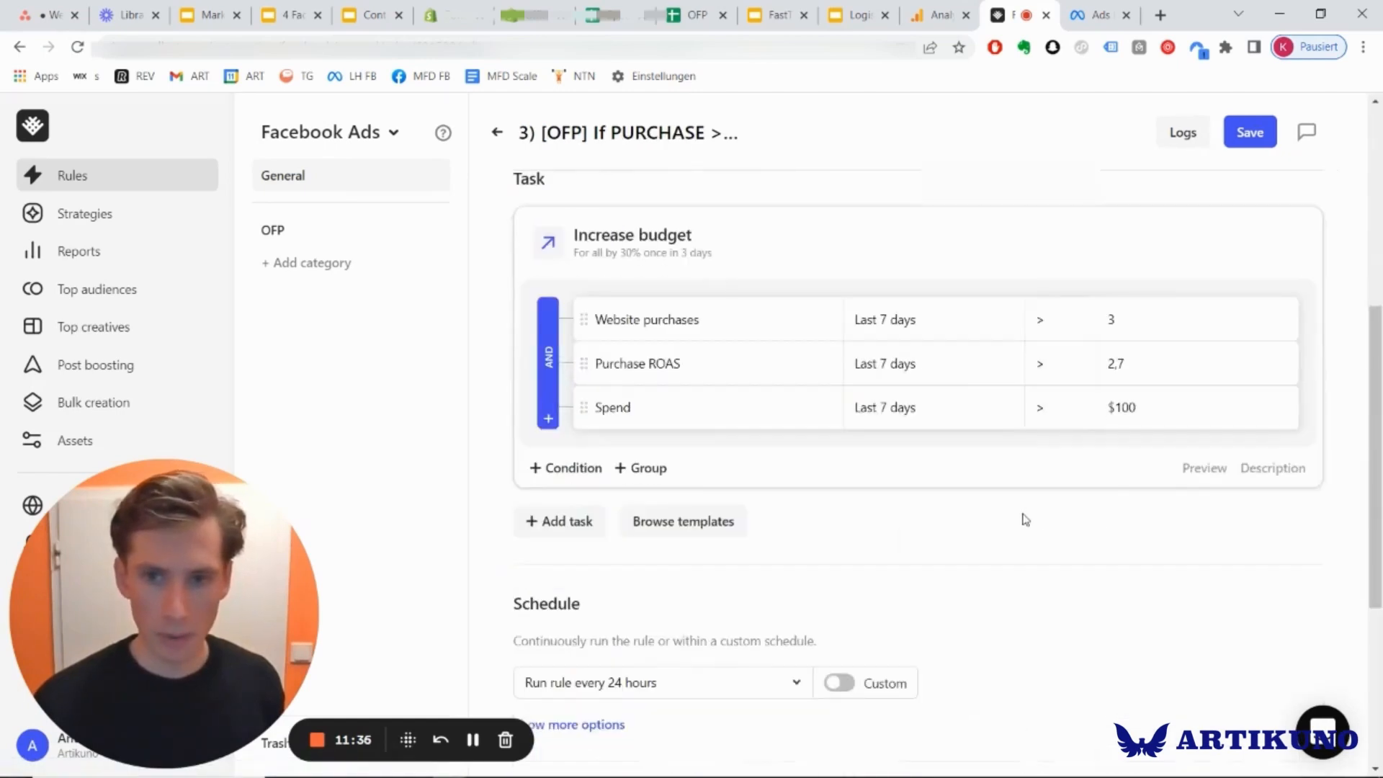
pyautogui.scroll(6, 978, 532)
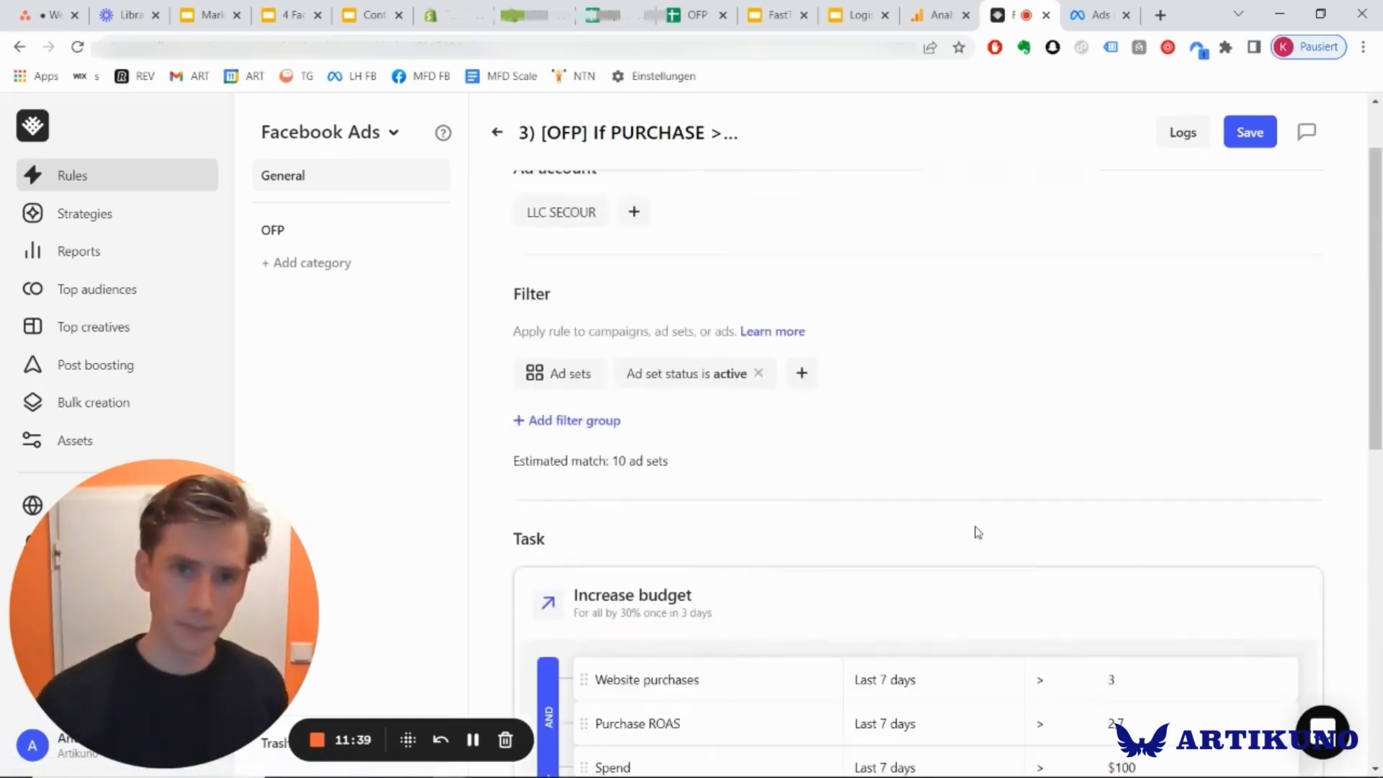
pyautogui.scroll(-4, 978, 532)
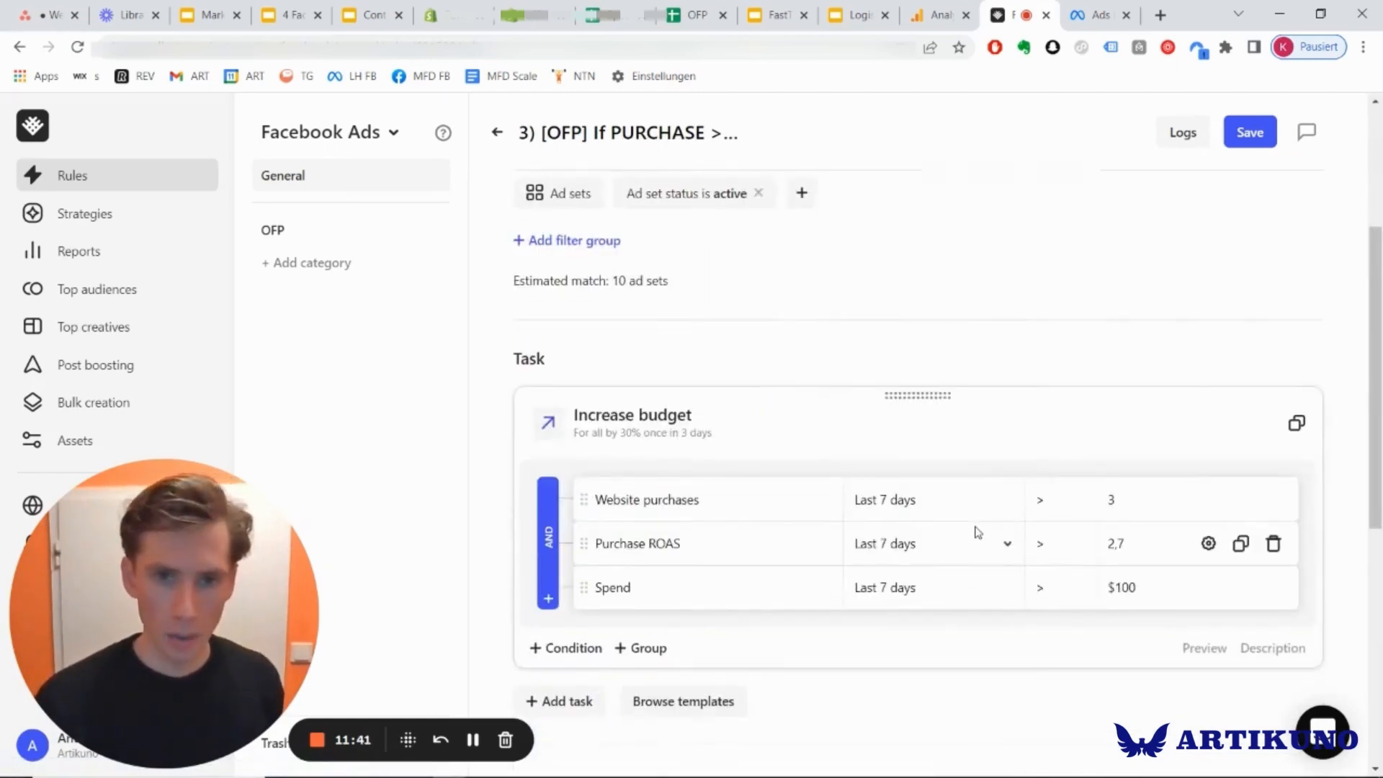
pyautogui.scroll(1, 978, 531)
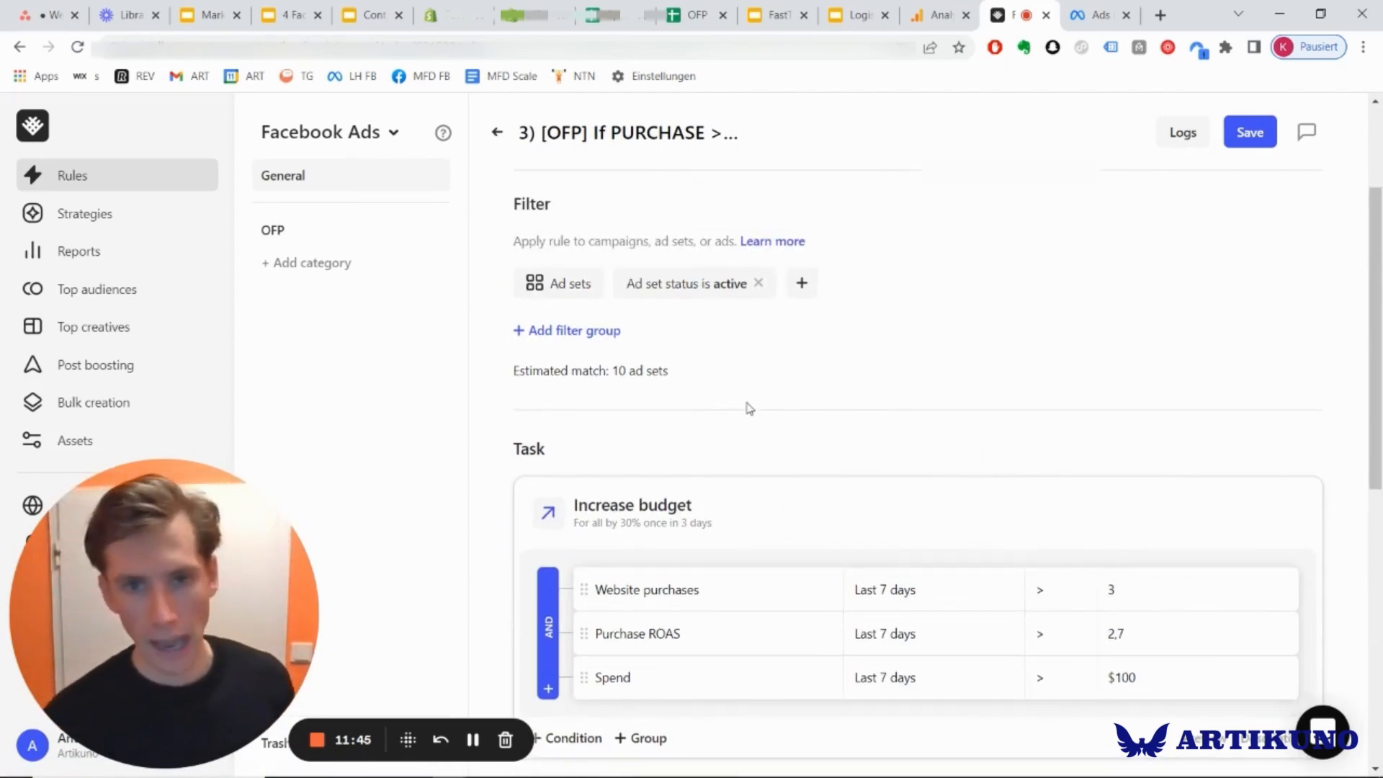
pyautogui.scroll(-2, 749, 358)
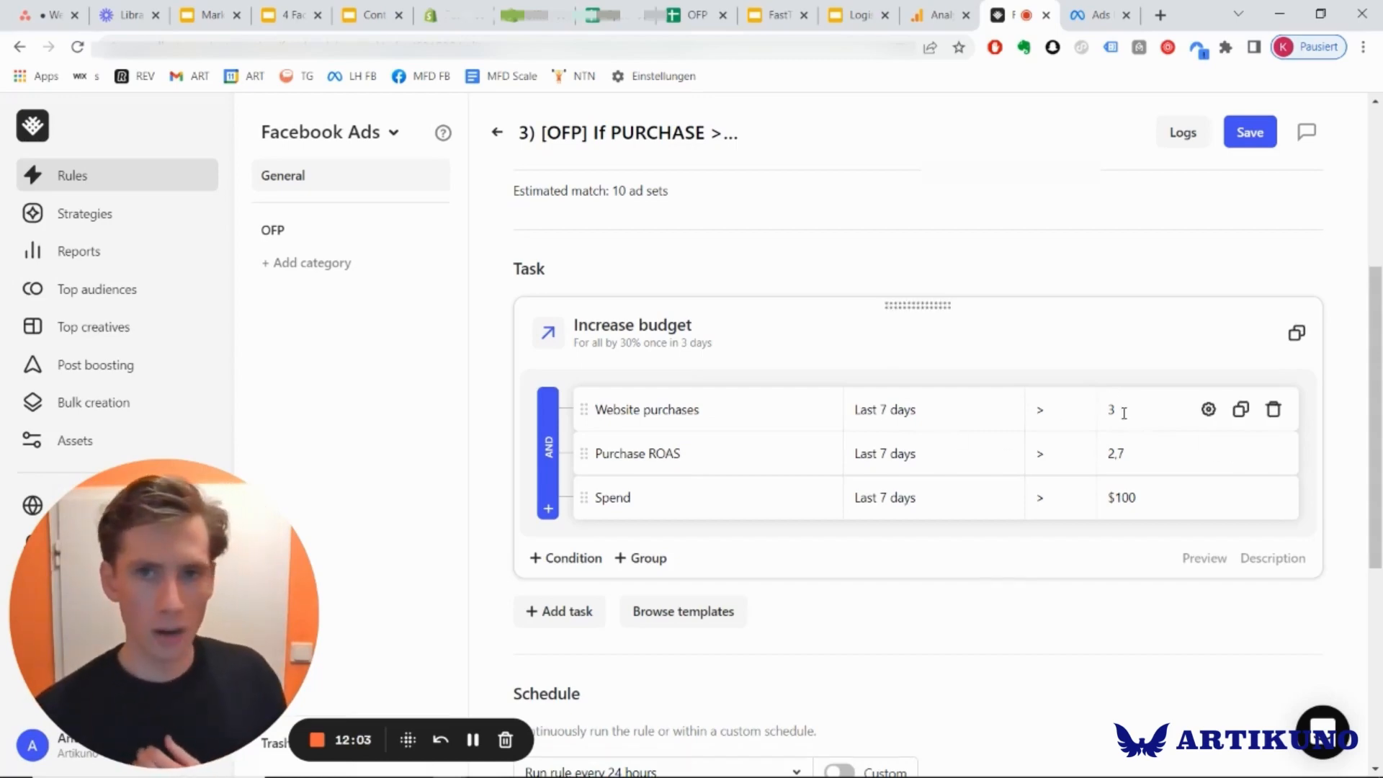
# Check the average order value in the Shopify store's May 2021 analytics and return to the Revealbot budget rule.
pyautogui.click(533, 14)
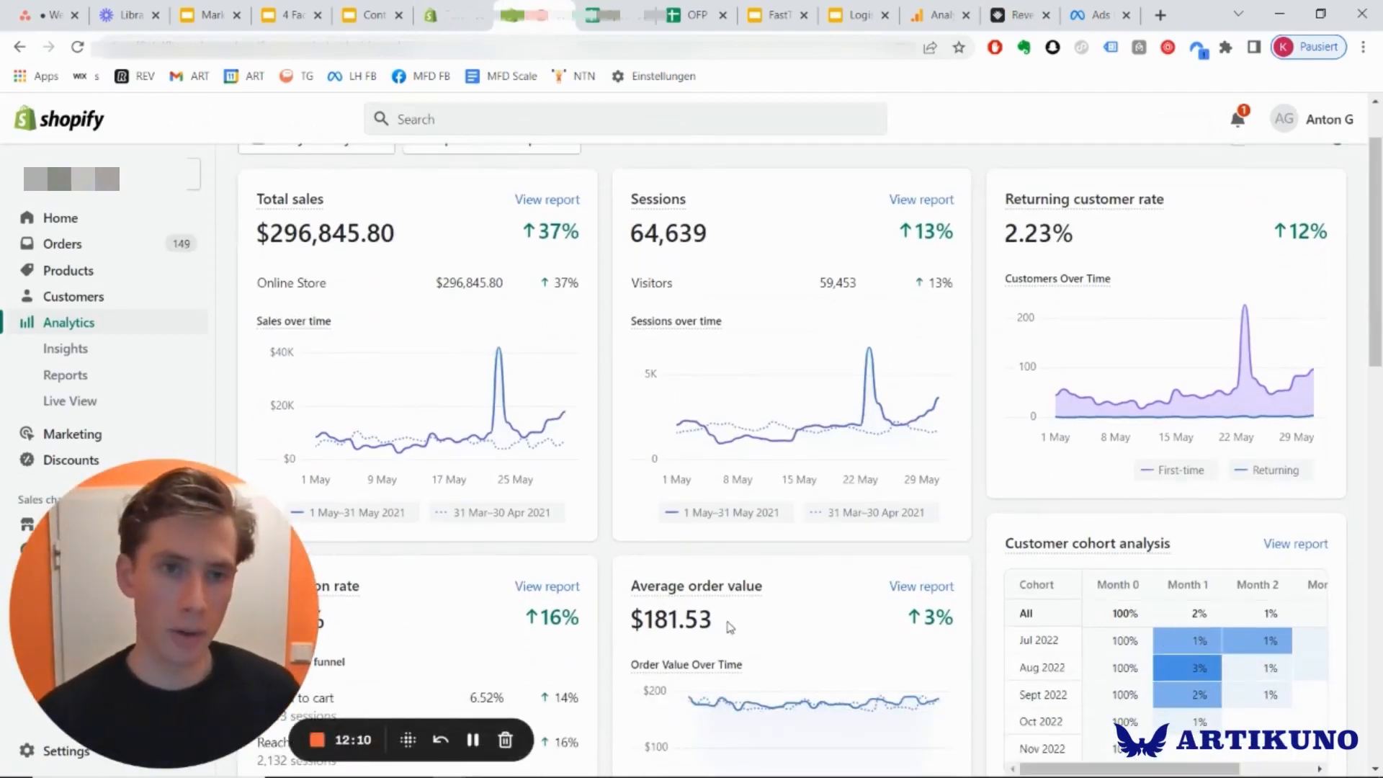
pyautogui.click(1019, 15)
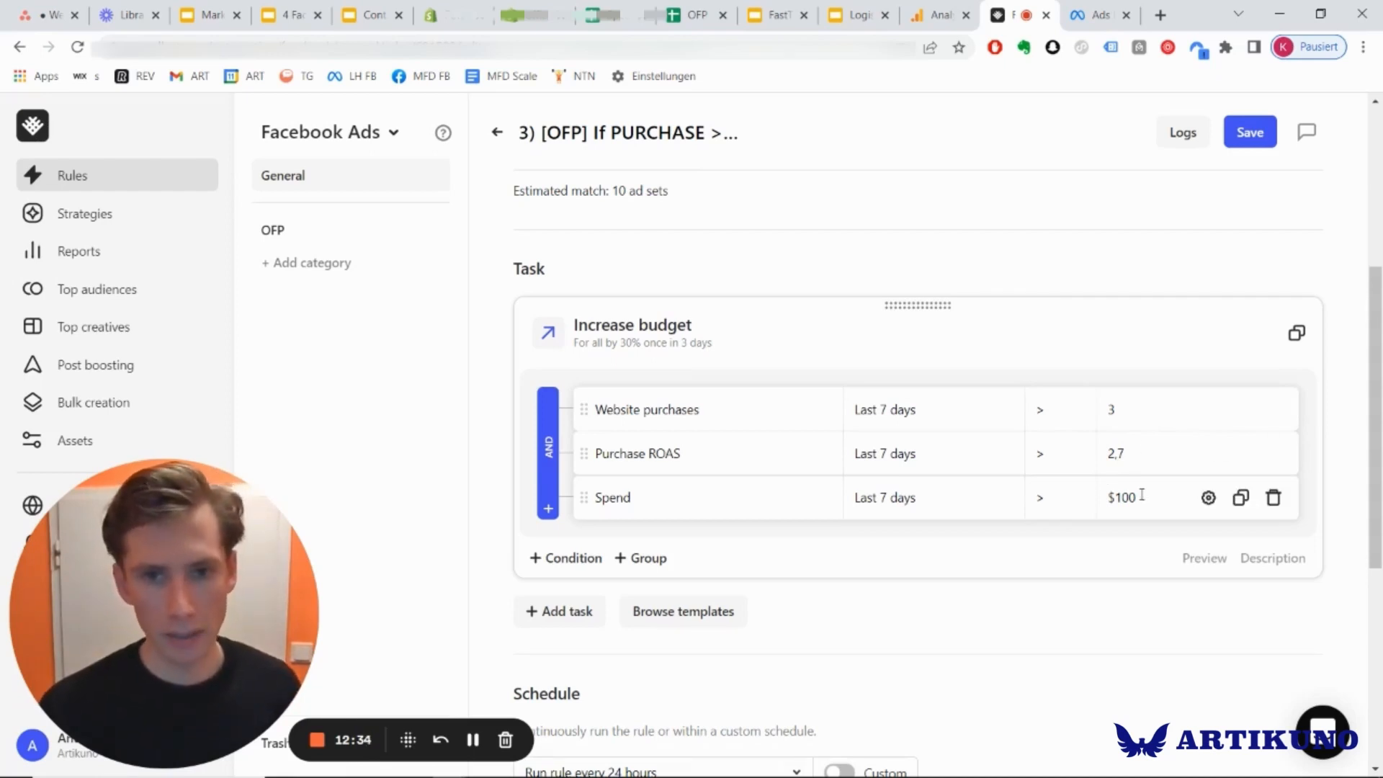
# Open the Increase budget task's settings, review its frequency, increase value and the other available actions, and close them without changes.
pyautogui.click(615, 336)
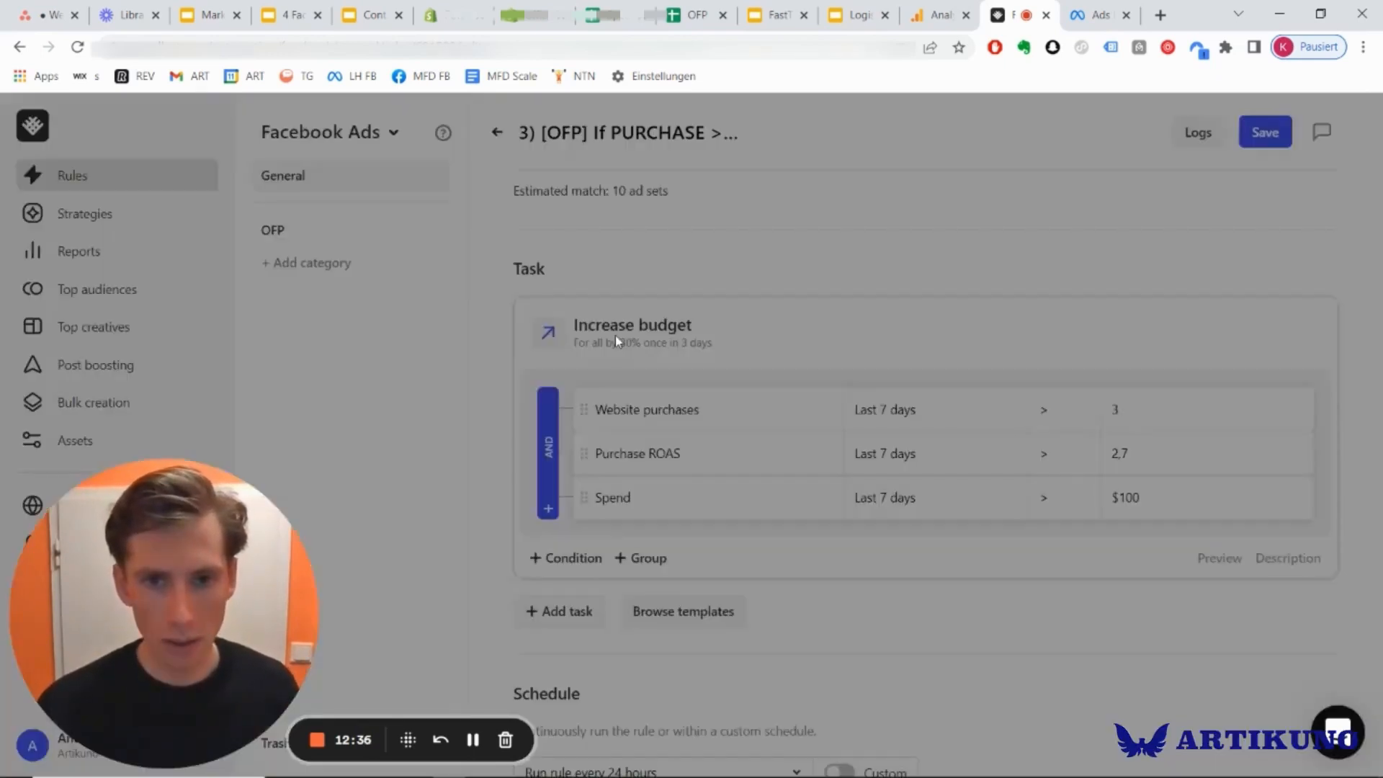
pyautogui.scroll(-5, 477, 387)
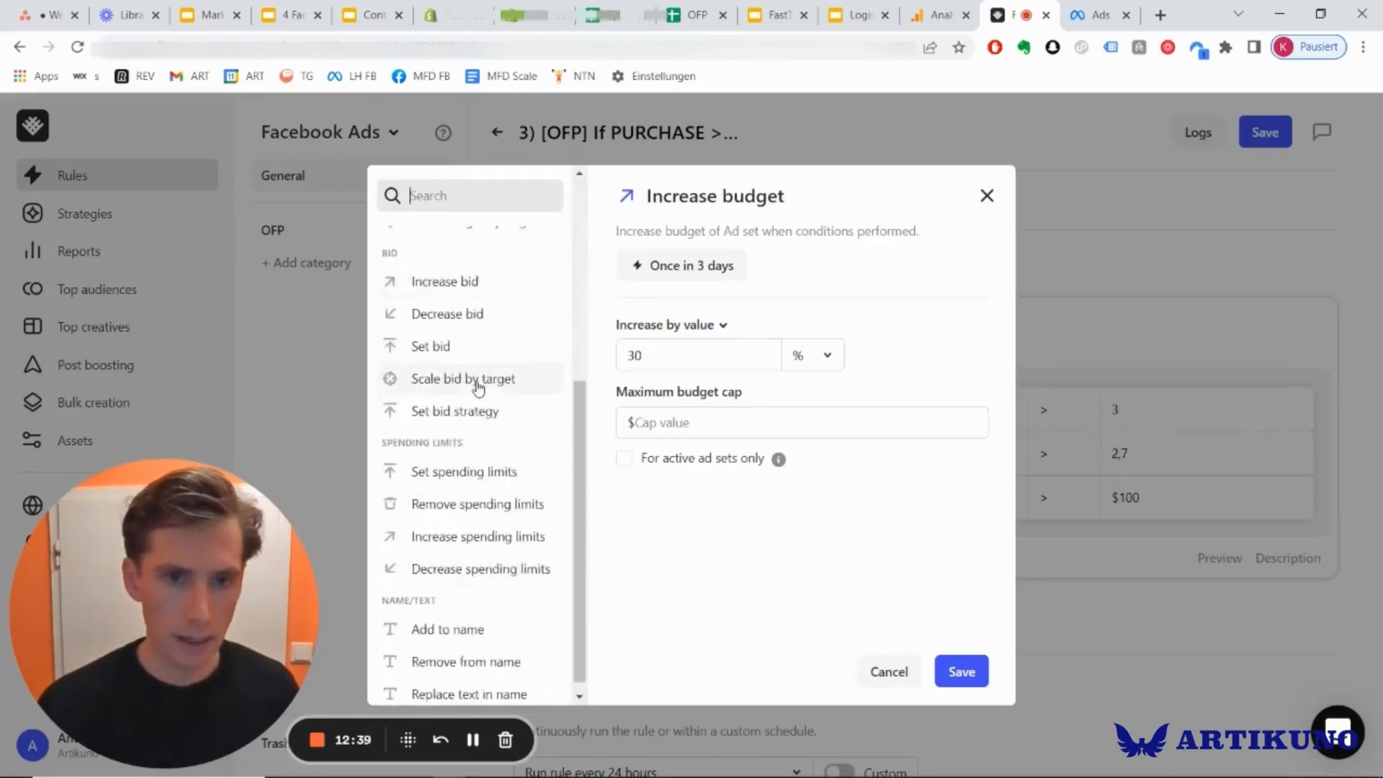
pyautogui.scroll(5, 478, 395)
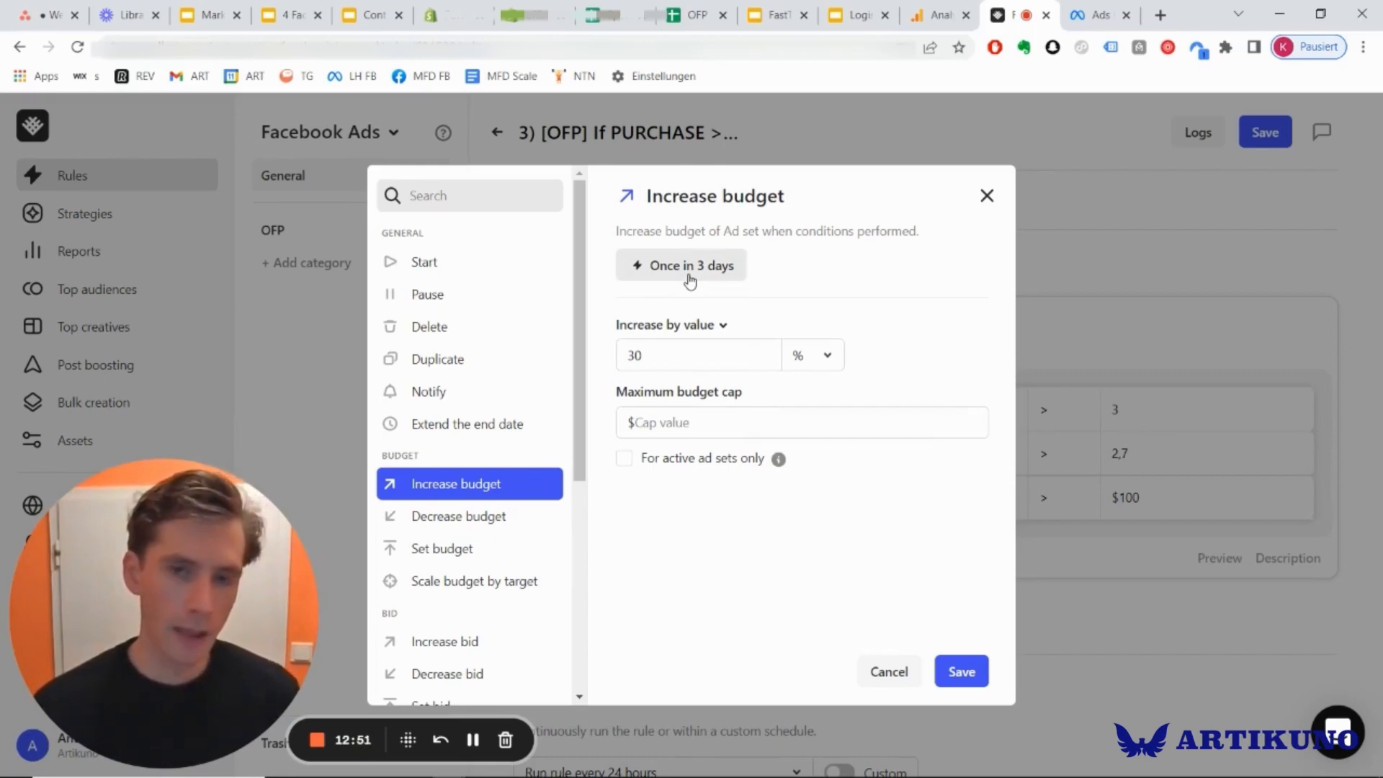
pyautogui.scroll(-5, 488, 389)
pyautogui.scroll(5, 488, 389)
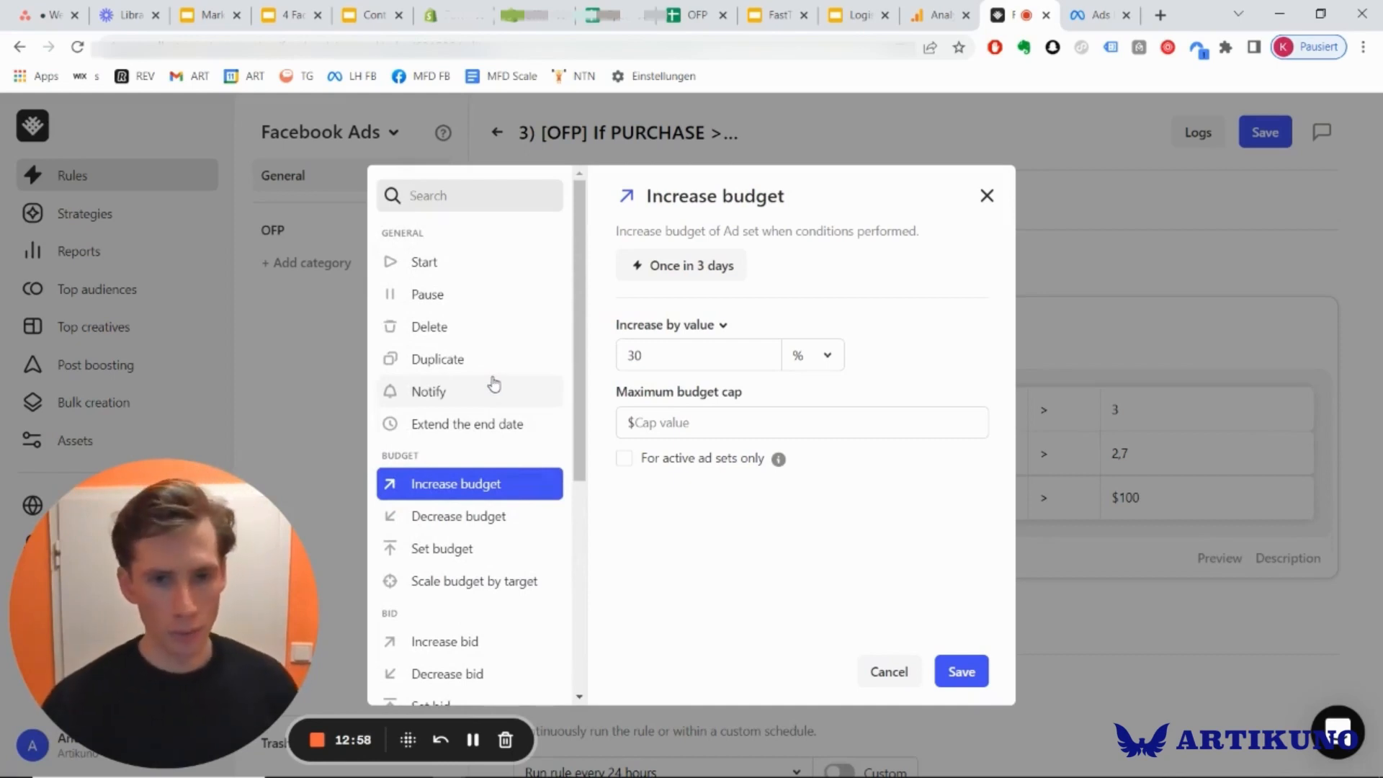
pyautogui.scroll(-1, 494, 386)
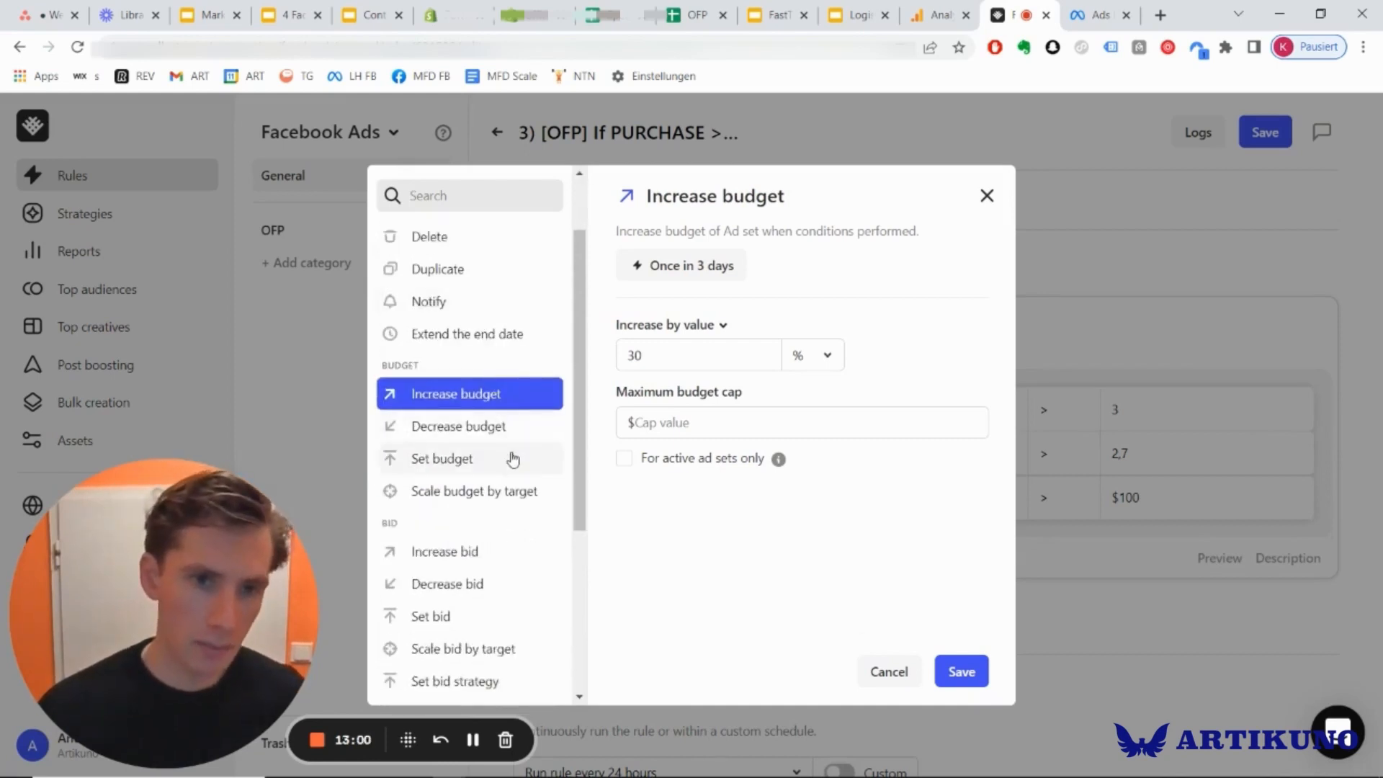
pyautogui.scroll(-2, 513, 458)
pyautogui.scroll(-2, 513, 458)
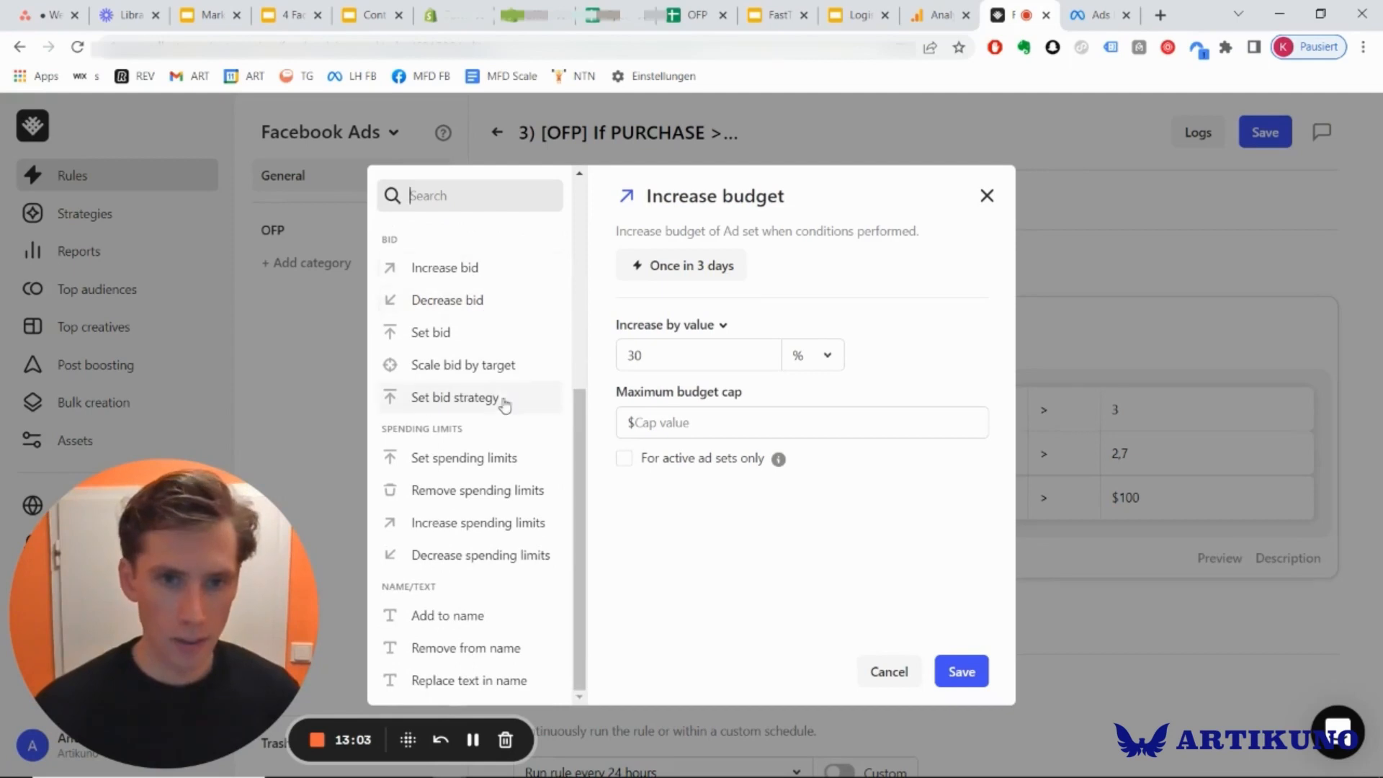
pyautogui.scroll(5, 512, 487)
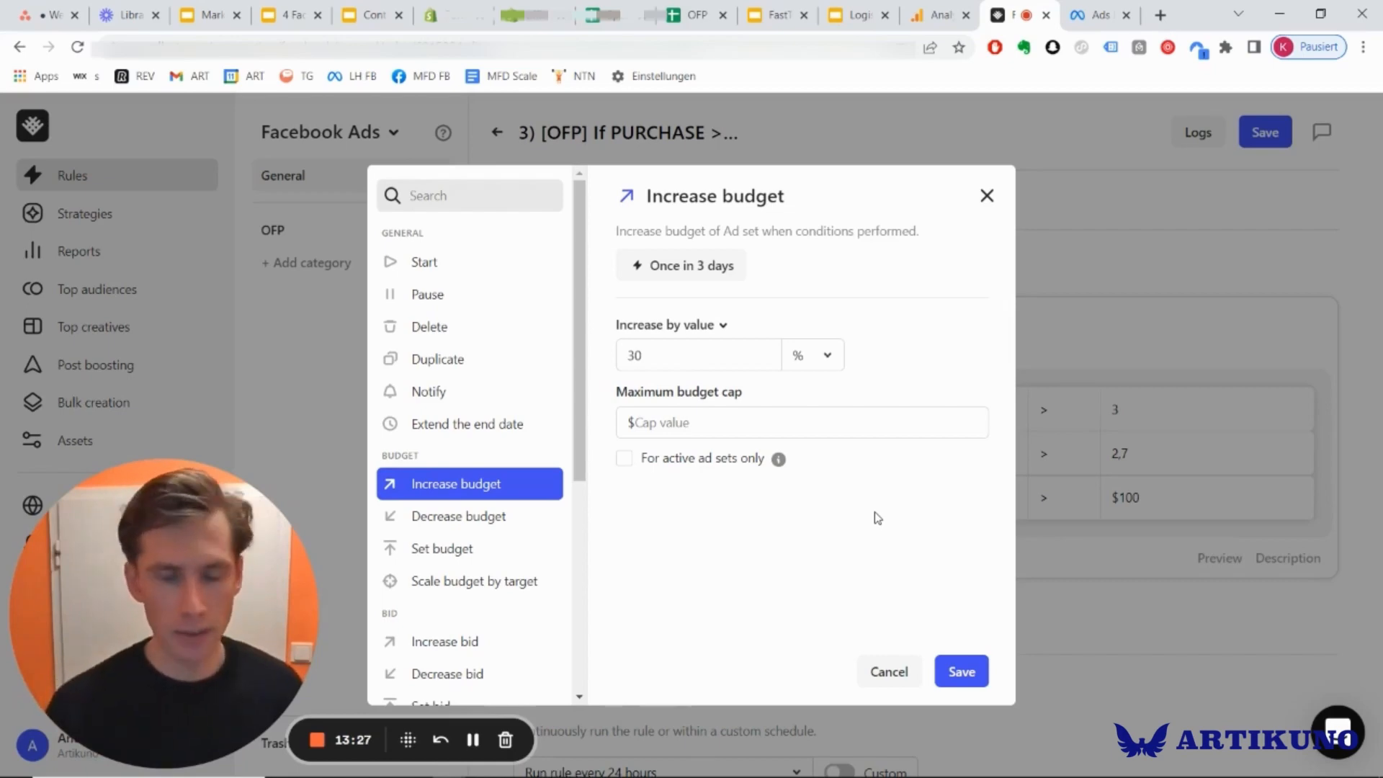
pyautogui.click(986, 193)
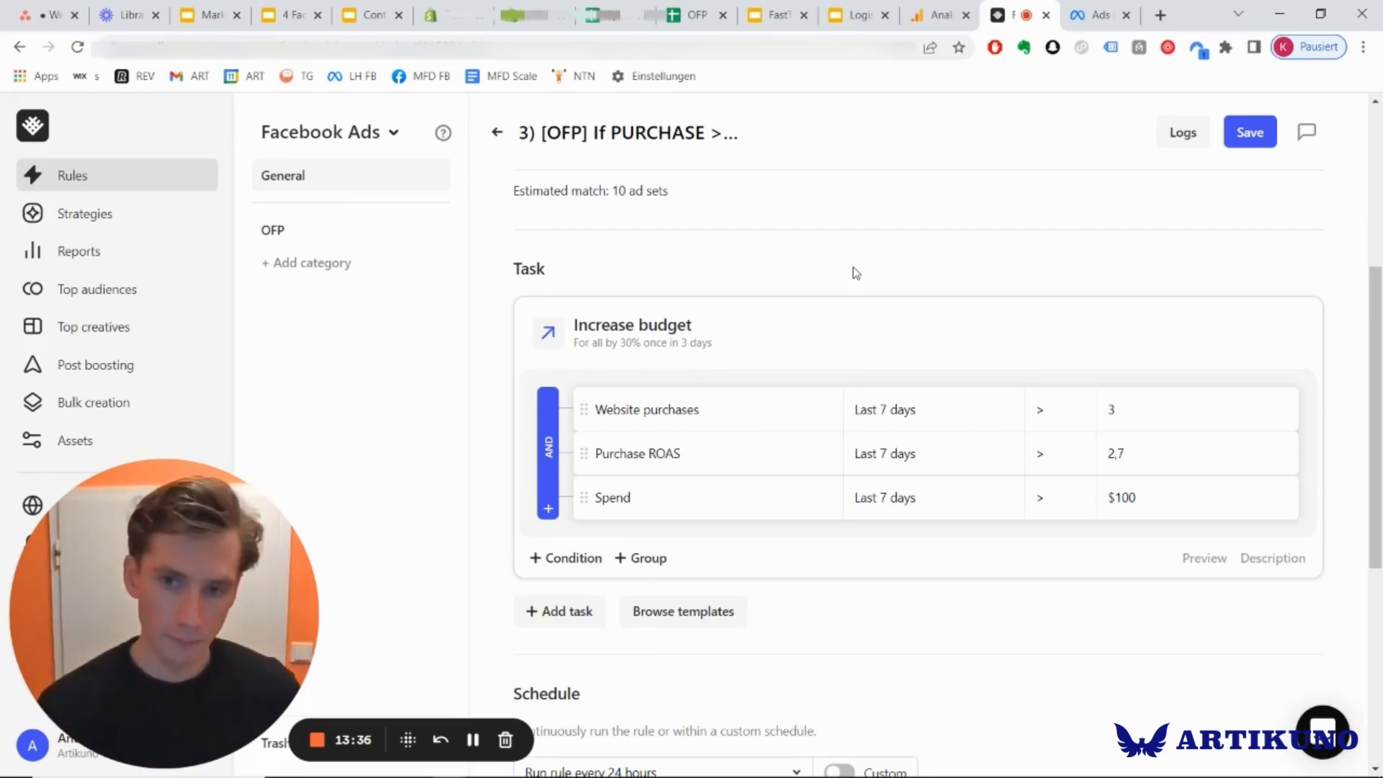
# Review the ABO budget rule's conditions, schedule, notifications and filter again, and go back to the rules list.
pyautogui.scroll(-1, 843, 270)
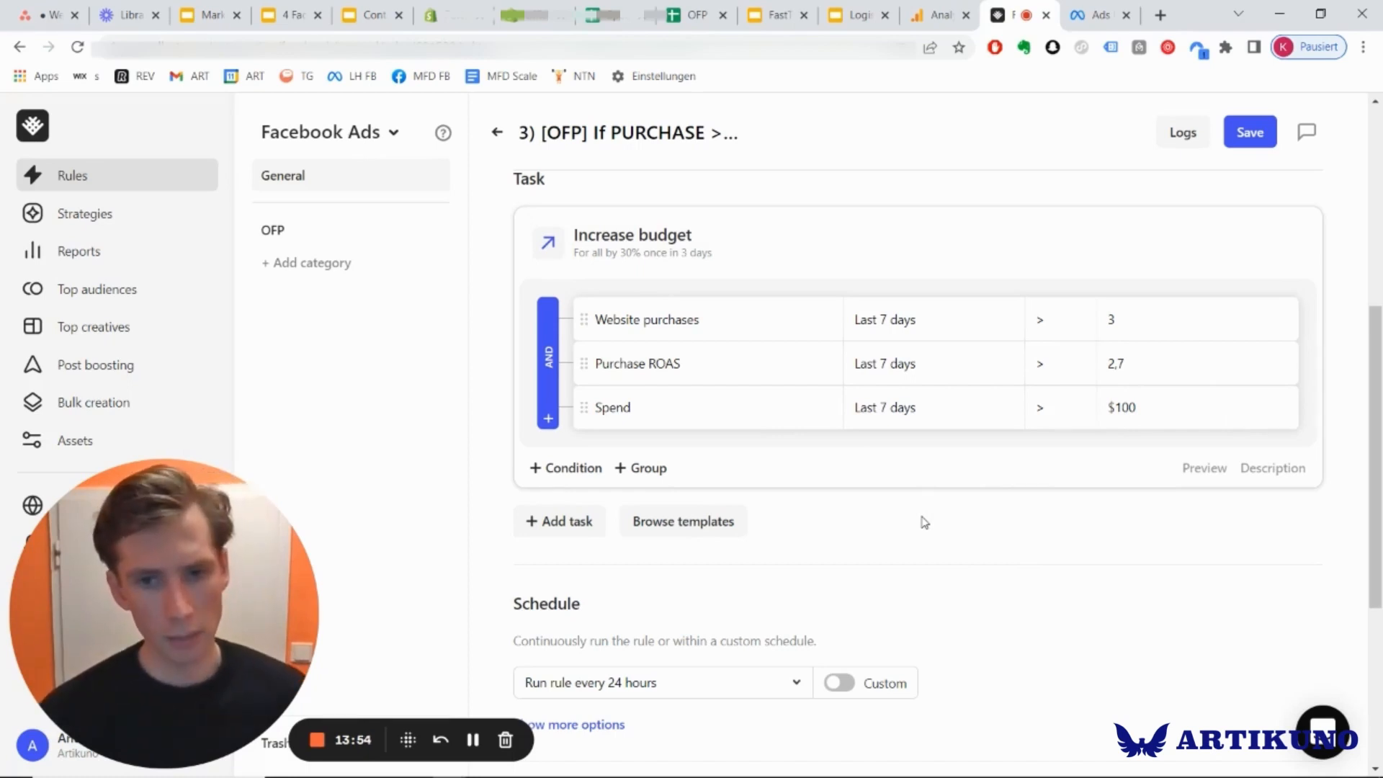
pyautogui.scroll(-3, 830, 392)
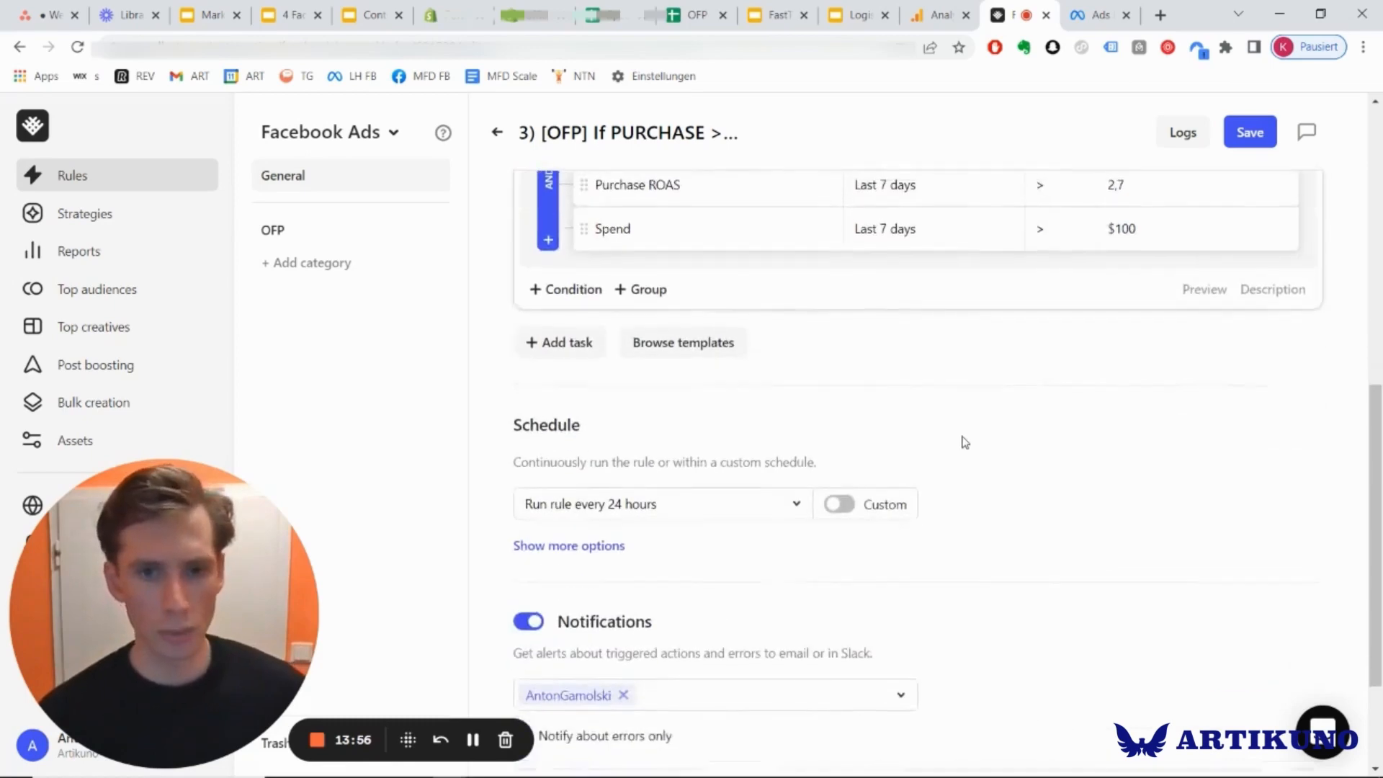
pyautogui.scroll(2, 965, 442)
pyautogui.scroll(1, 965, 442)
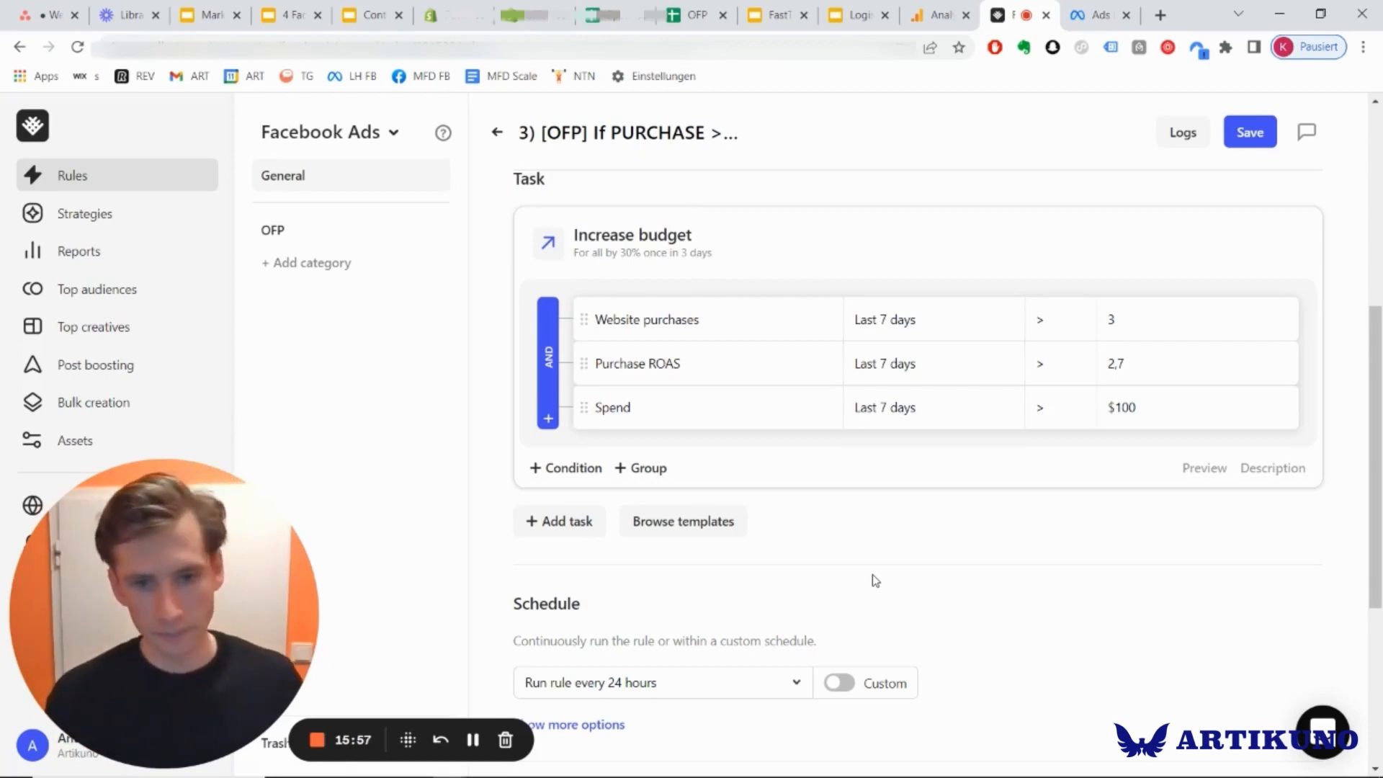
pyautogui.scroll(-5, 874, 580)
pyautogui.scroll(7, 867, 562)
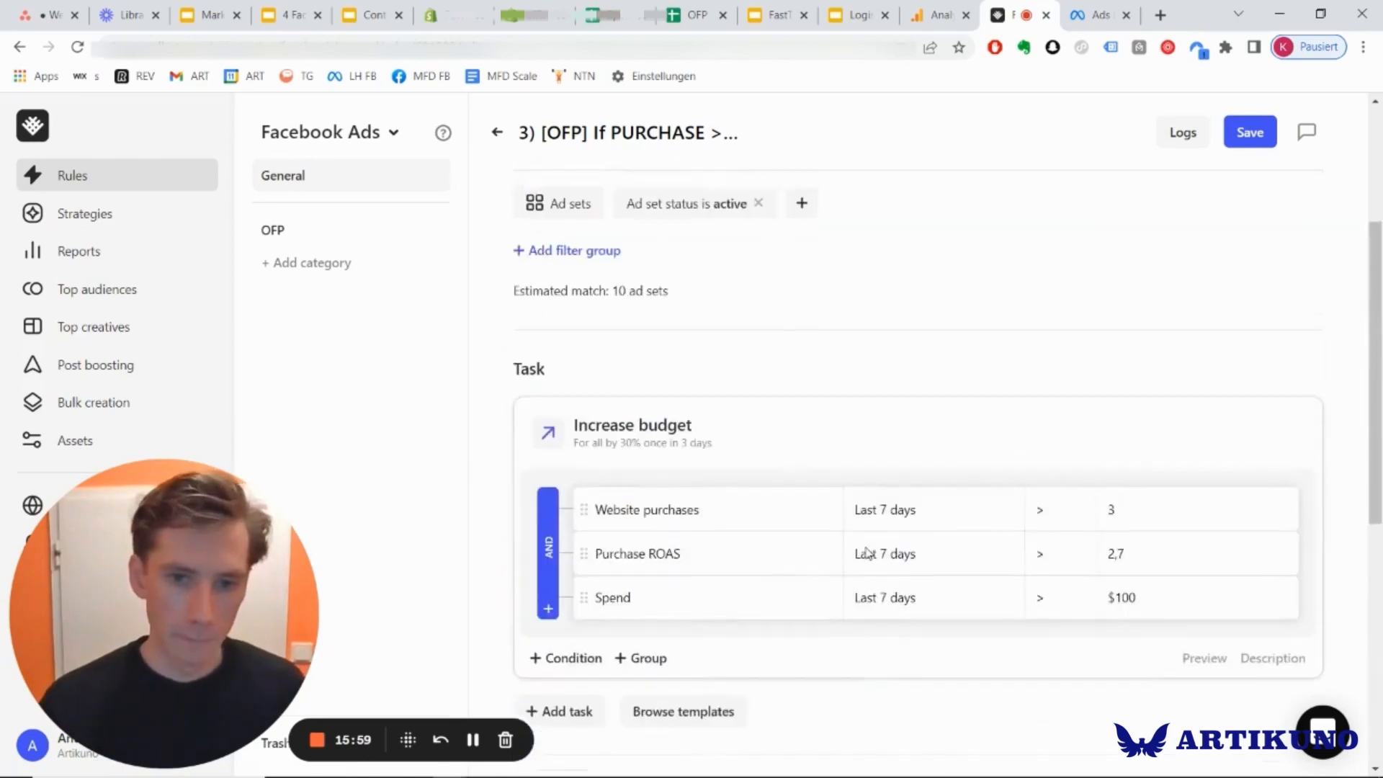
pyautogui.scroll(-4, 867, 555)
pyautogui.scroll(7, 691, 540)
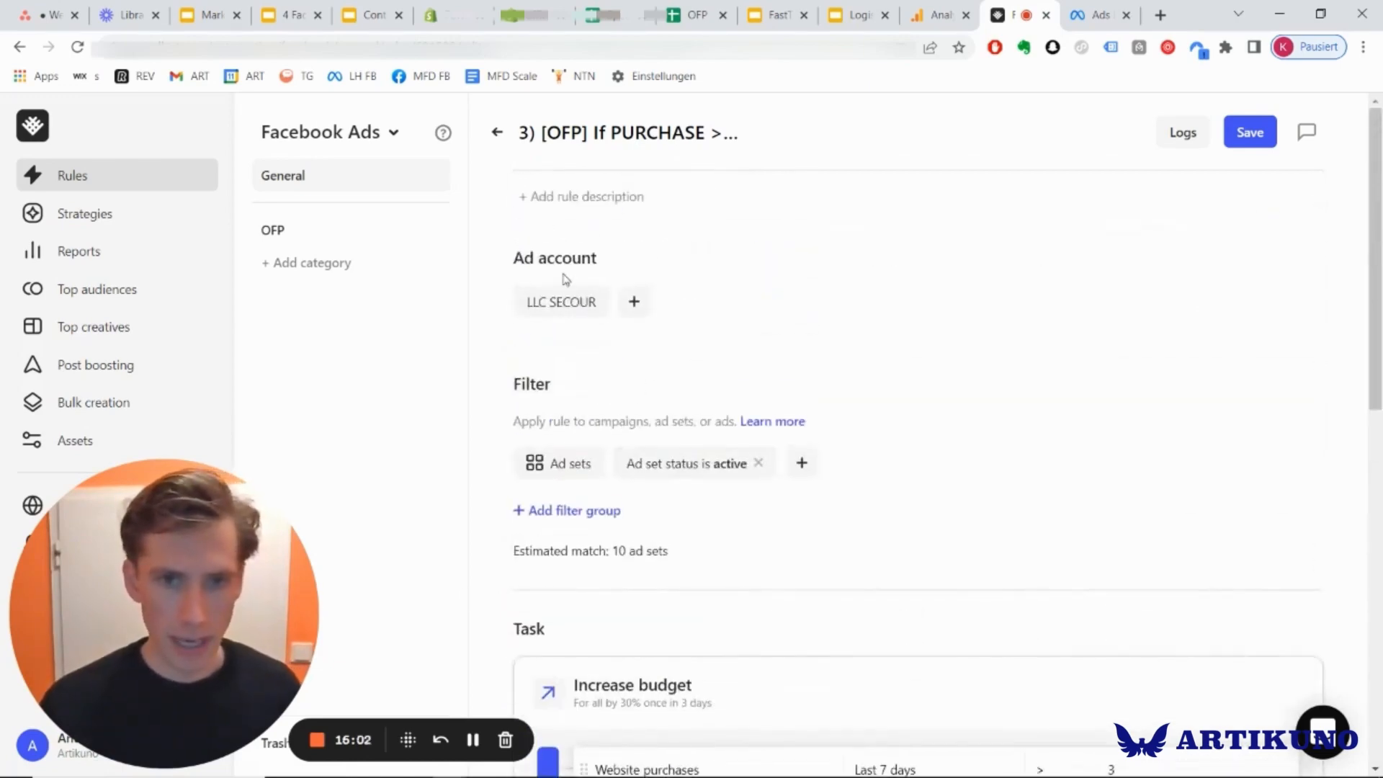
pyautogui.click(494, 135)
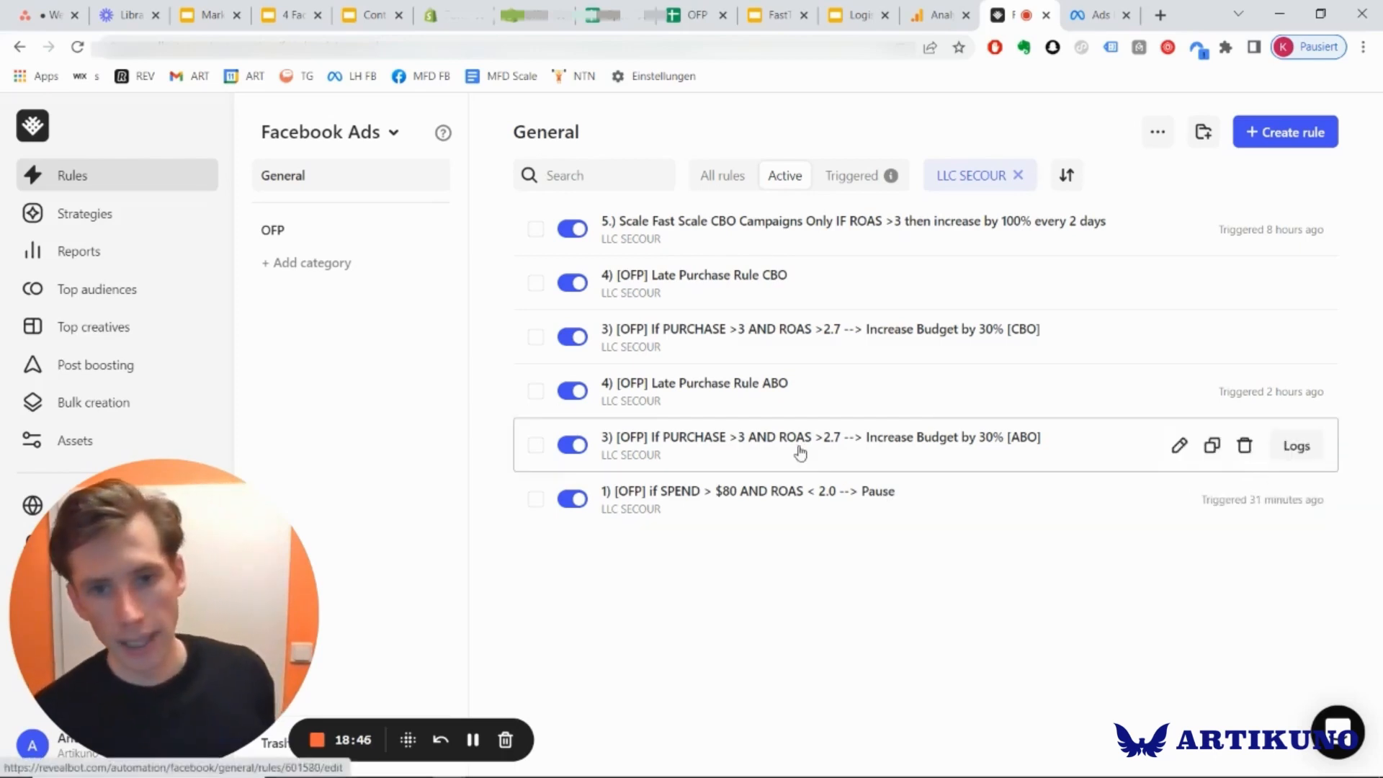
# Open the Late Purchase Rule ABO and examine its paused ad set filter and its Start and Set budget tasks.
pyautogui.click(745, 394)
pyautogui.scroll(-5, 1042, 460)
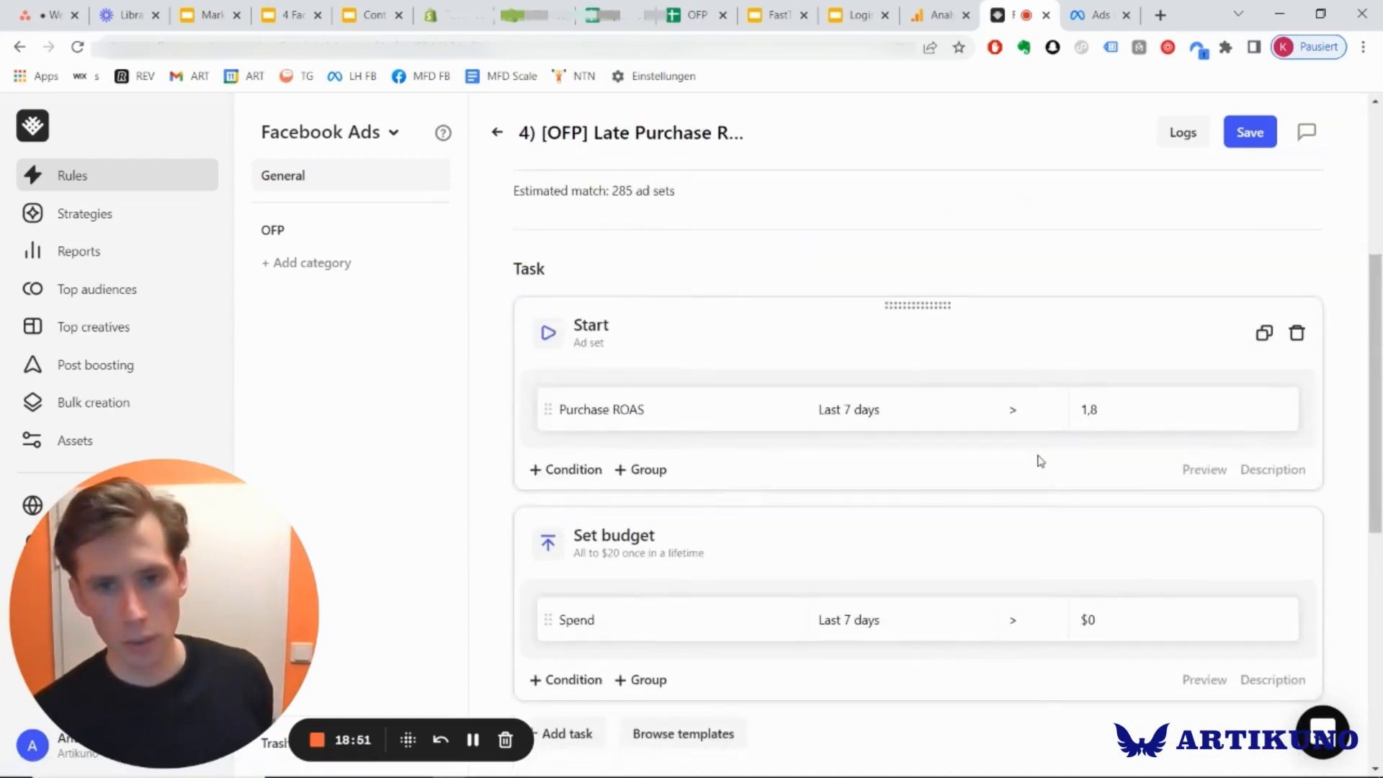
pyautogui.scroll(-4, 1040, 461)
pyautogui.scroll(9, 1040, 461)
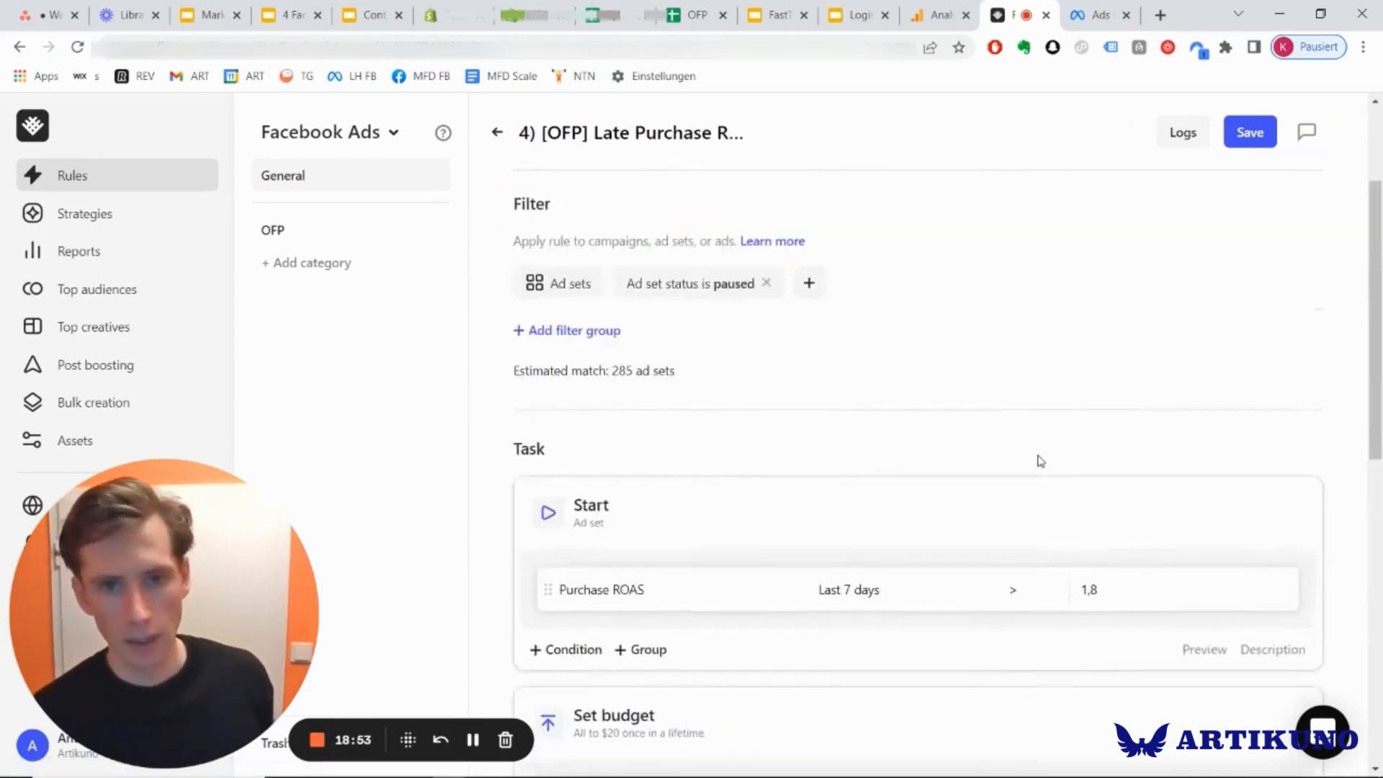
pyautogui.scroll(-3, 1040, 461)
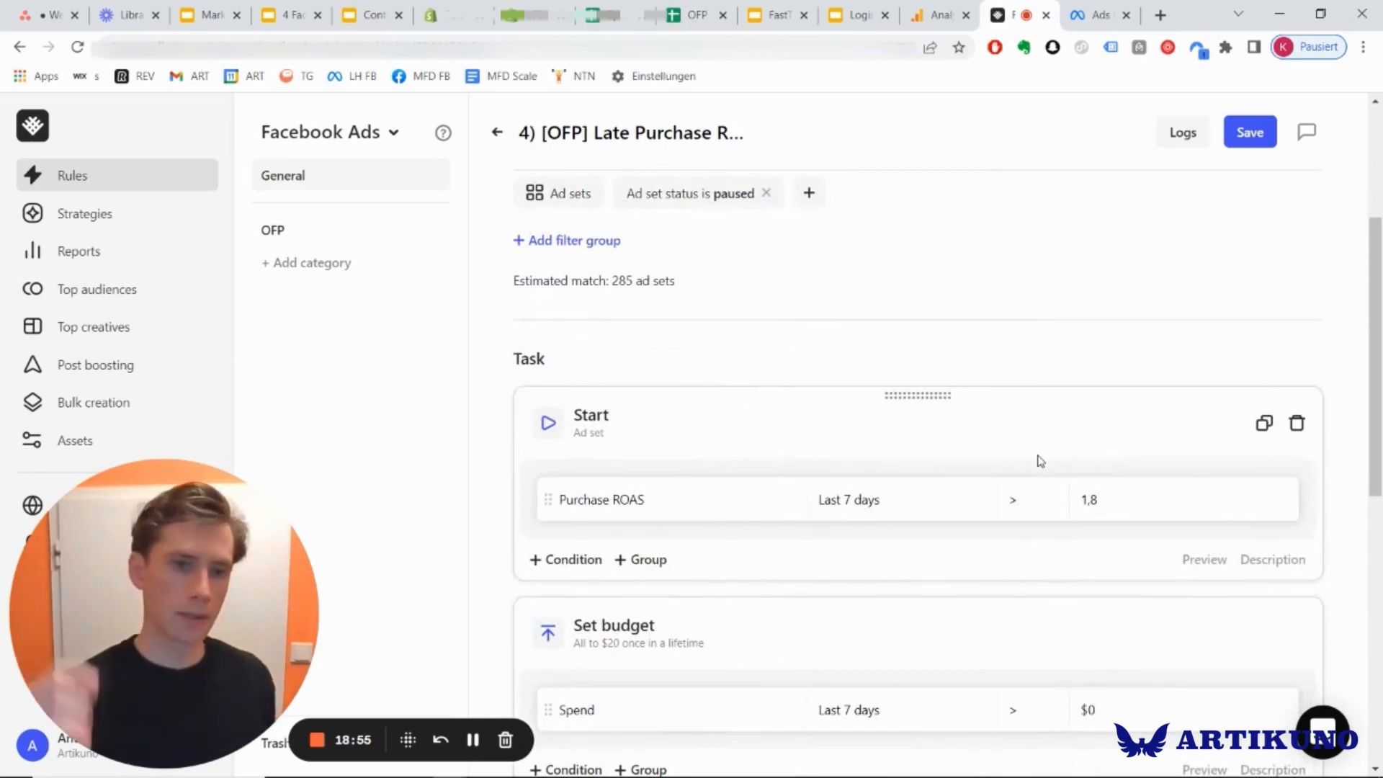
# Examine the Late Purchase Rule's Start and Set budget tasks together with its paused ad set filter, schedule and notifications.
pyautogui.scroll(-9, 1040, 461)
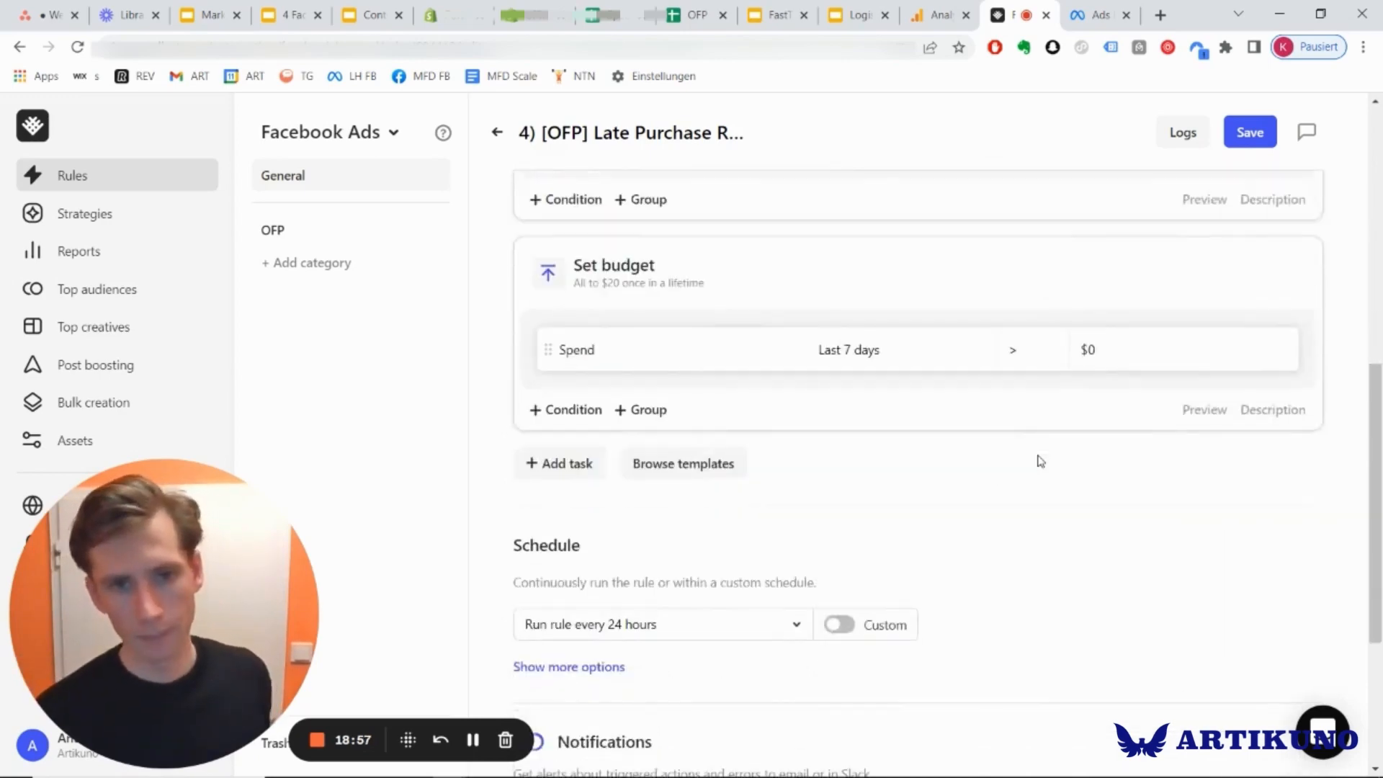
pyautogui.scroll(7, 1040, 461)
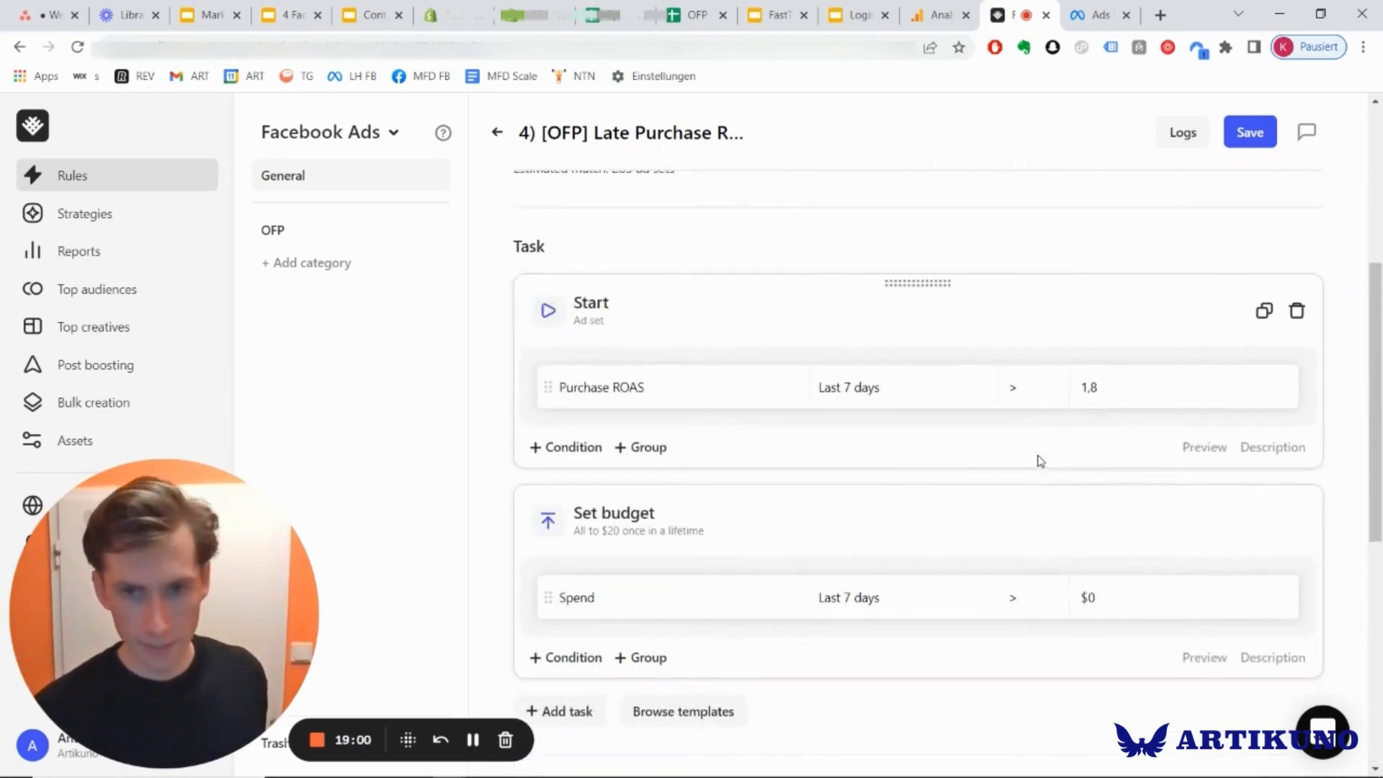
pyautogui.scroll(2, 1040, 461)
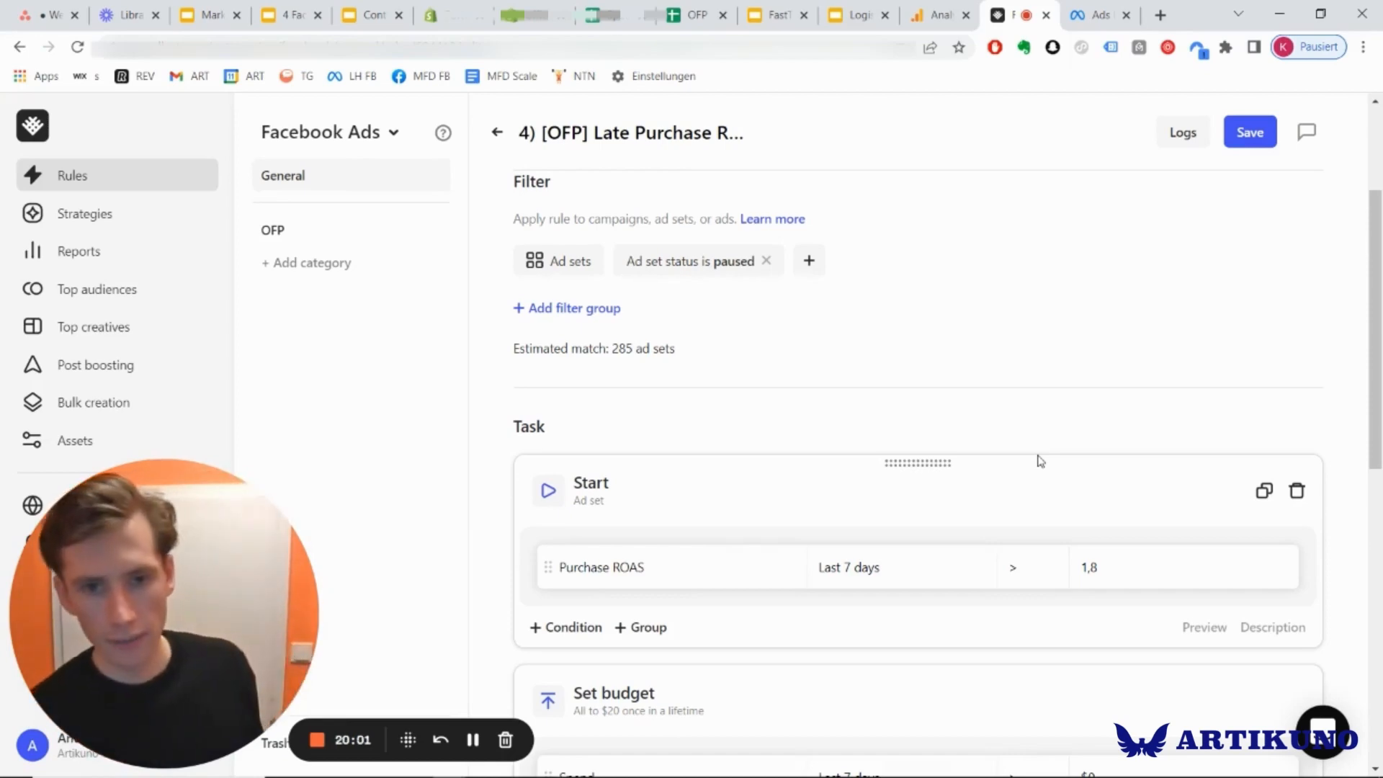
pyautogui.scroll(-3, 1040, 461)
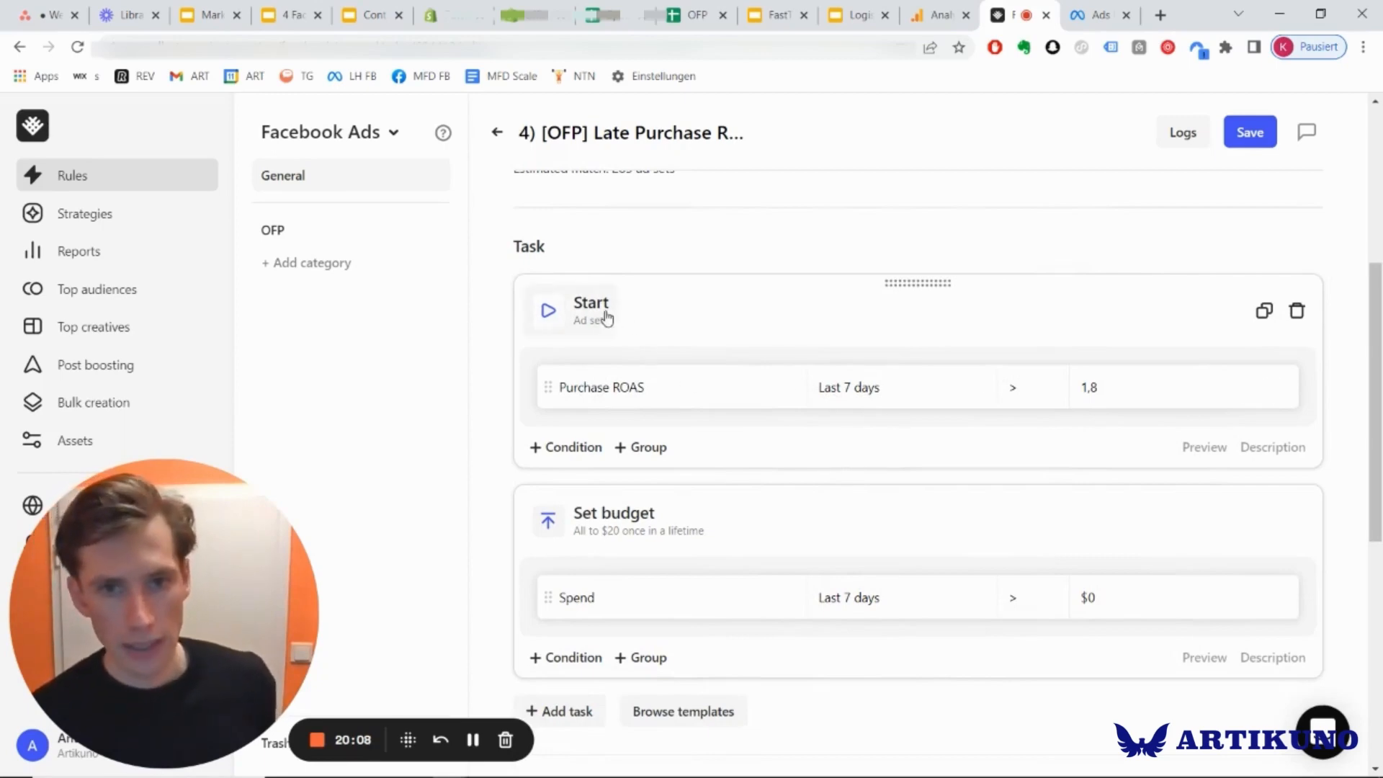
pyautogui.scroll(-2, 773, 441)
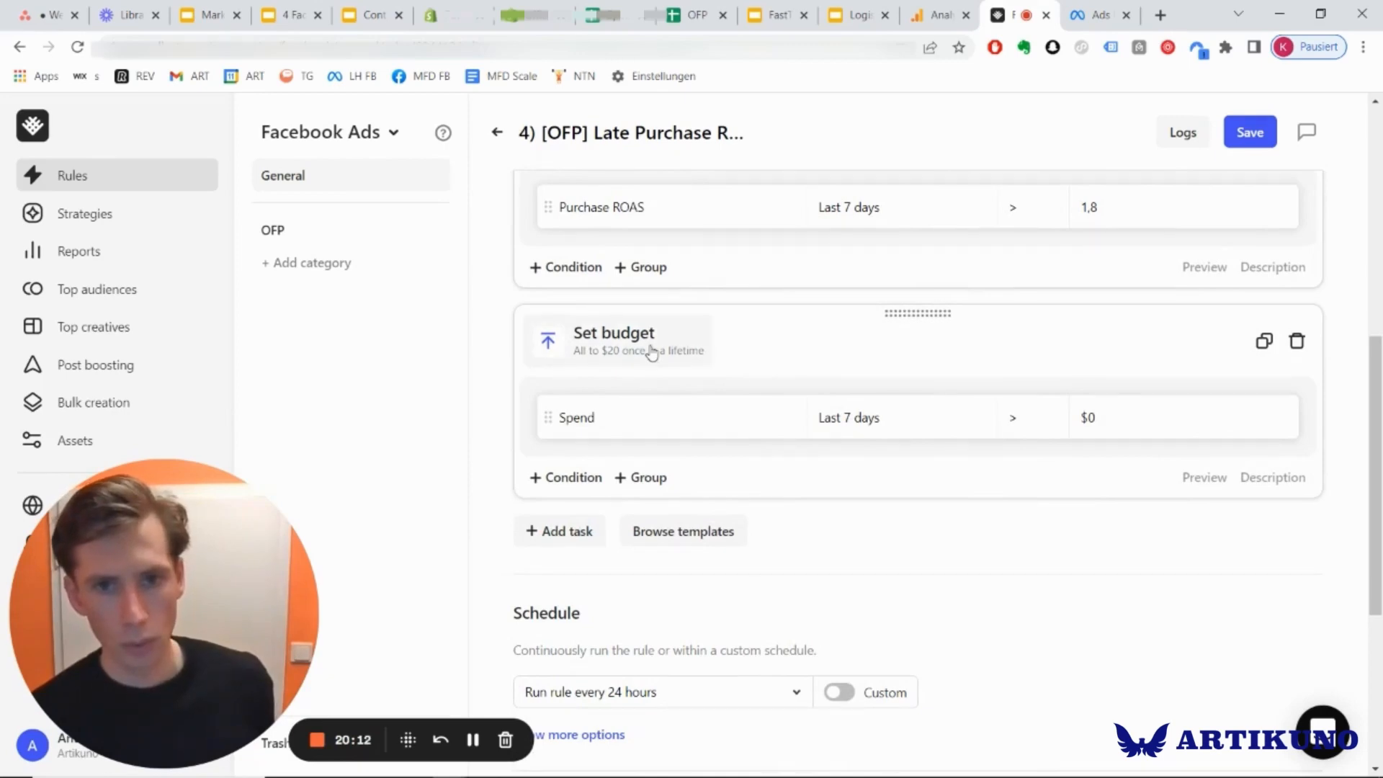
pyautogui.scroll(-4, 615, 365)
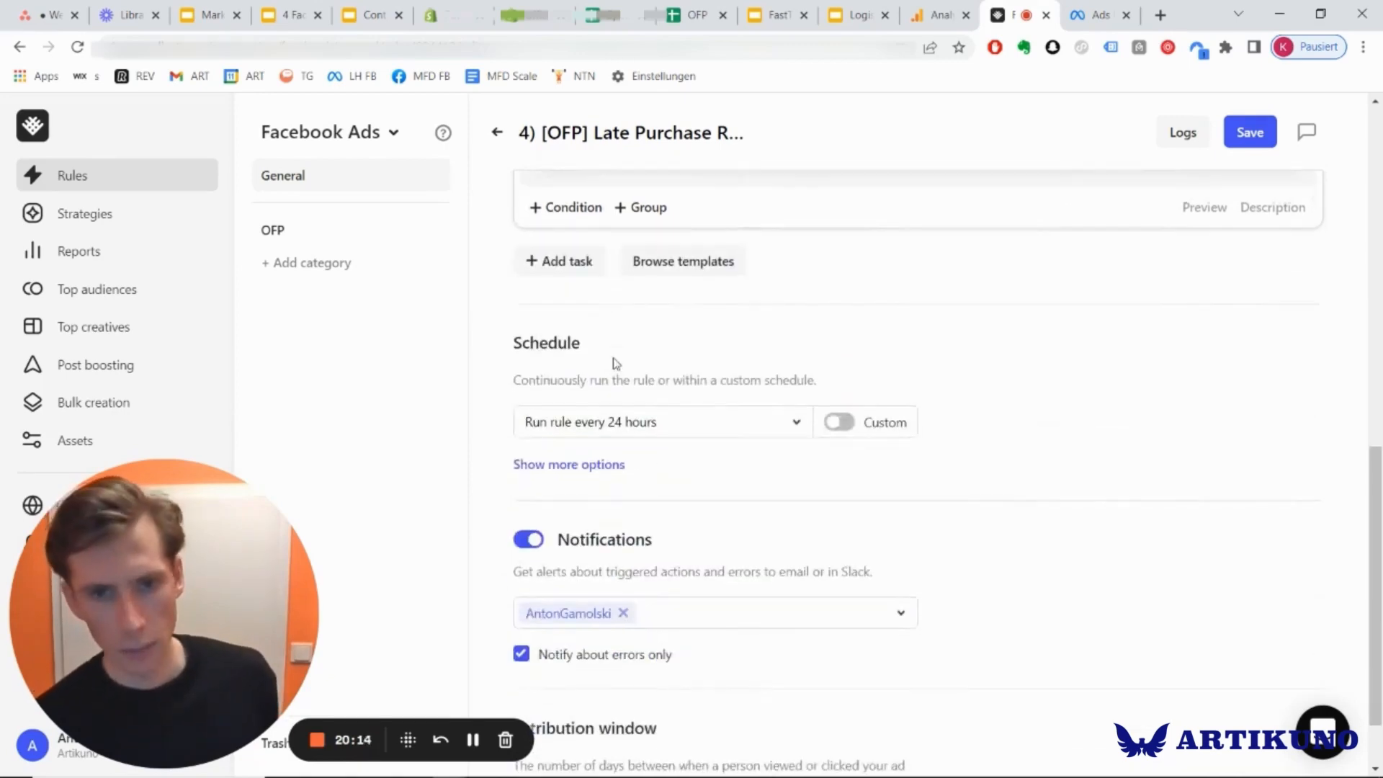
pyautogui.scroll(7, 611, 365)
pyautogui.scroll(-2, 620, 375)
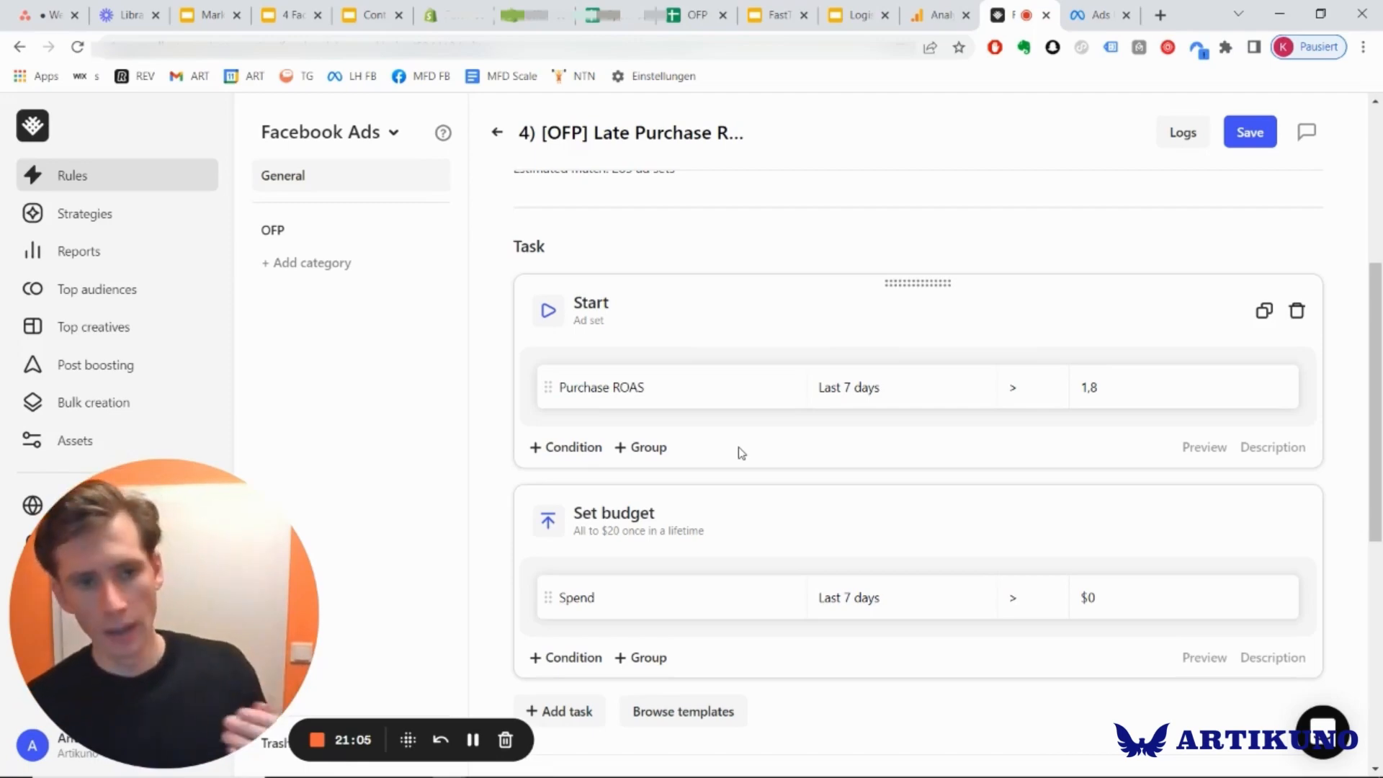
# Switch to the Shopify store's December 2021 analytics, look over the sales overview, and return to the Late Purchase Rule in Revealbot.
pyautogui.click(432, 10)
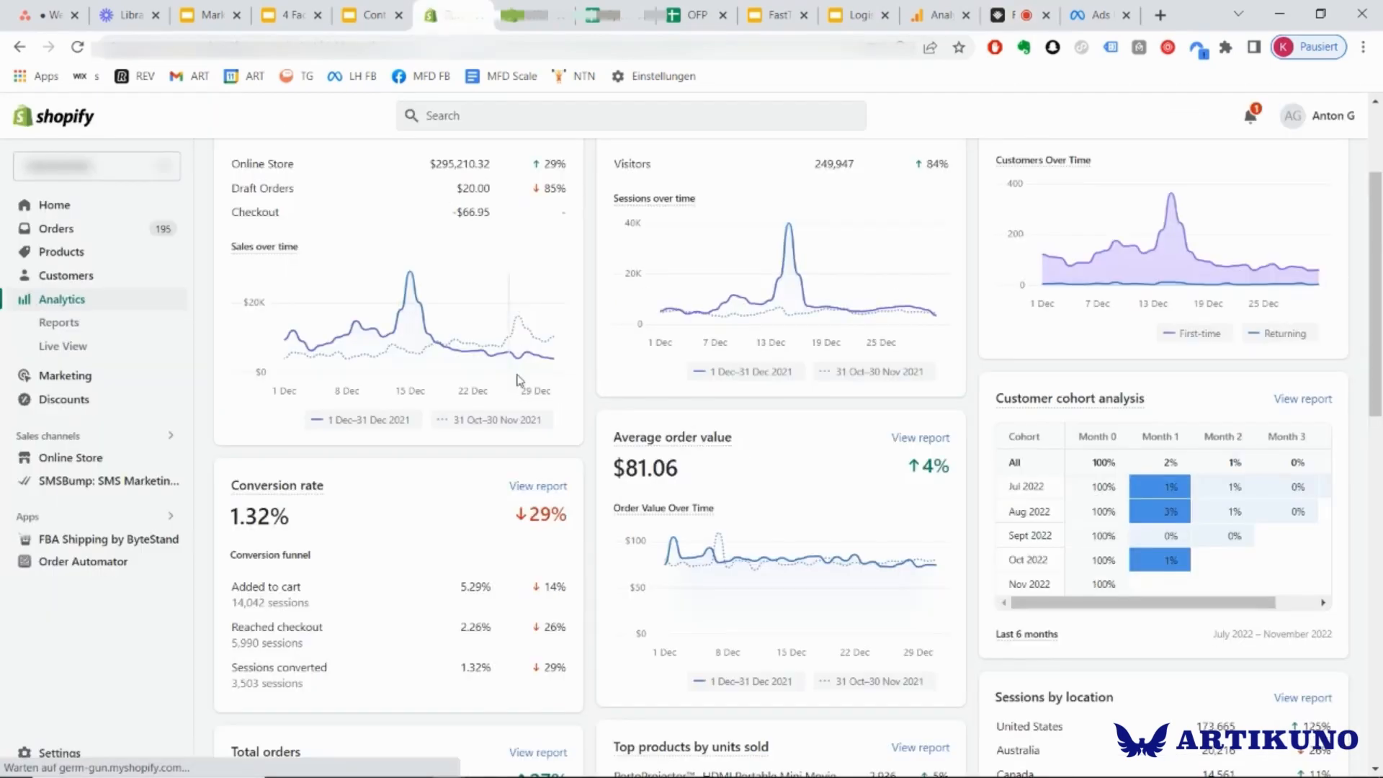
pyautogui.scroll(3, 505, 413)
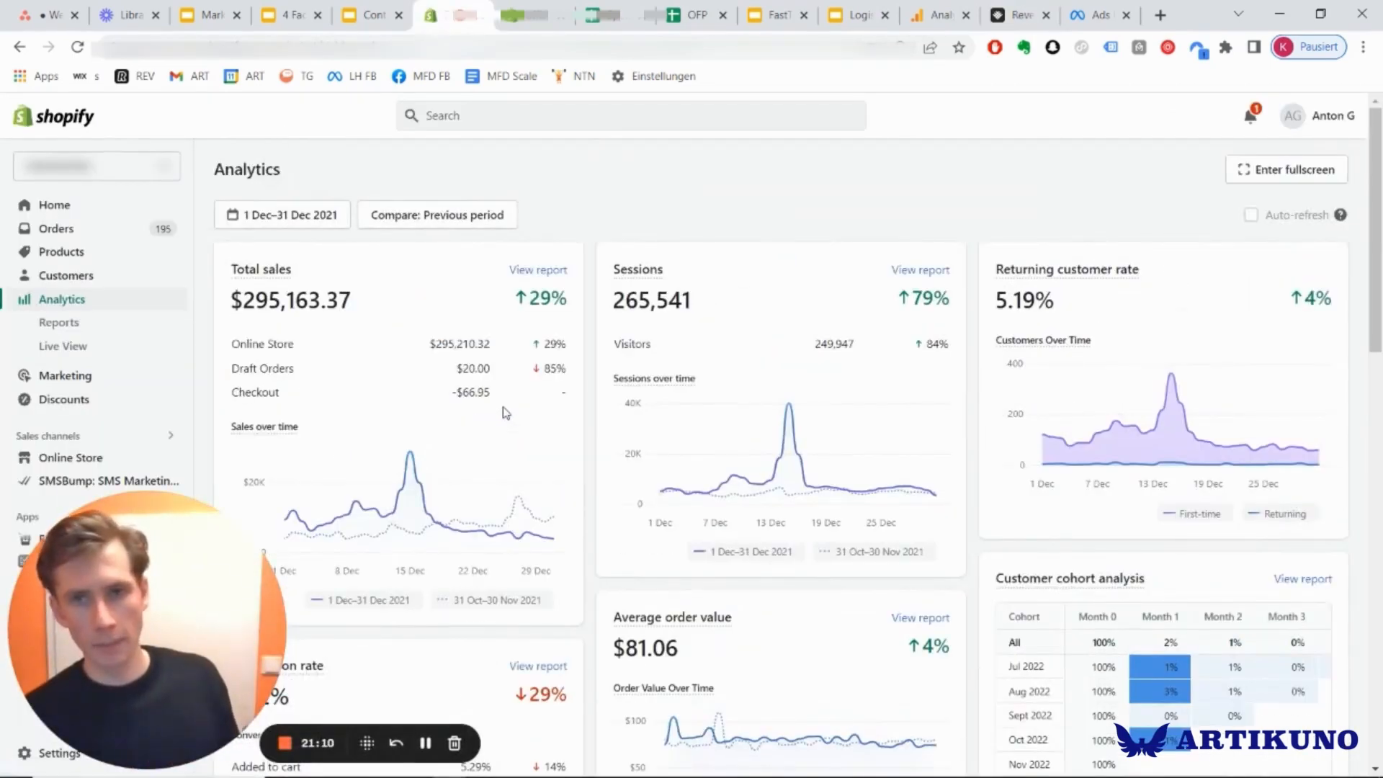
pyautogui.click(1012, 15)
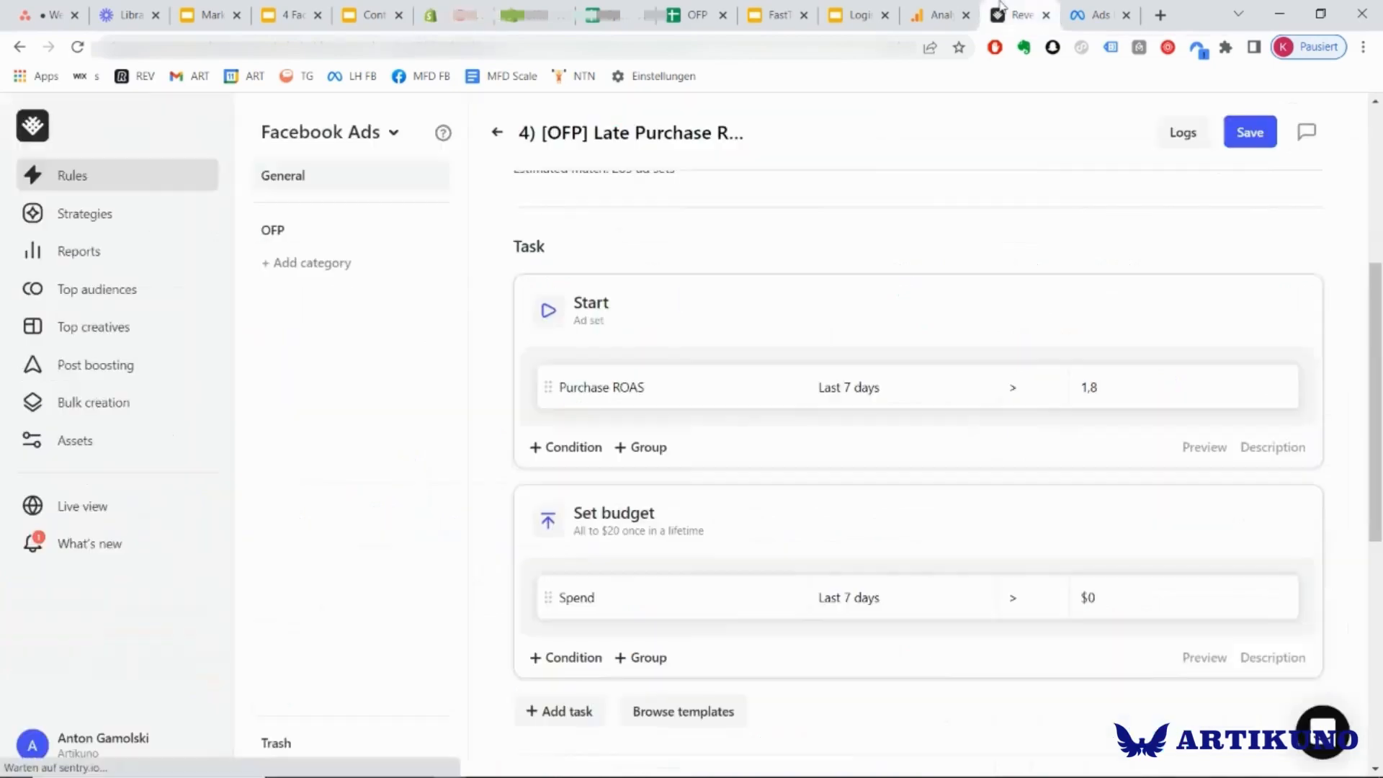
# Check which ad platforms are available besides Facebook Ads, close the list without switching, and glance over the Late Purchase Rule's tasks.
pyautogui.click(351, 142)
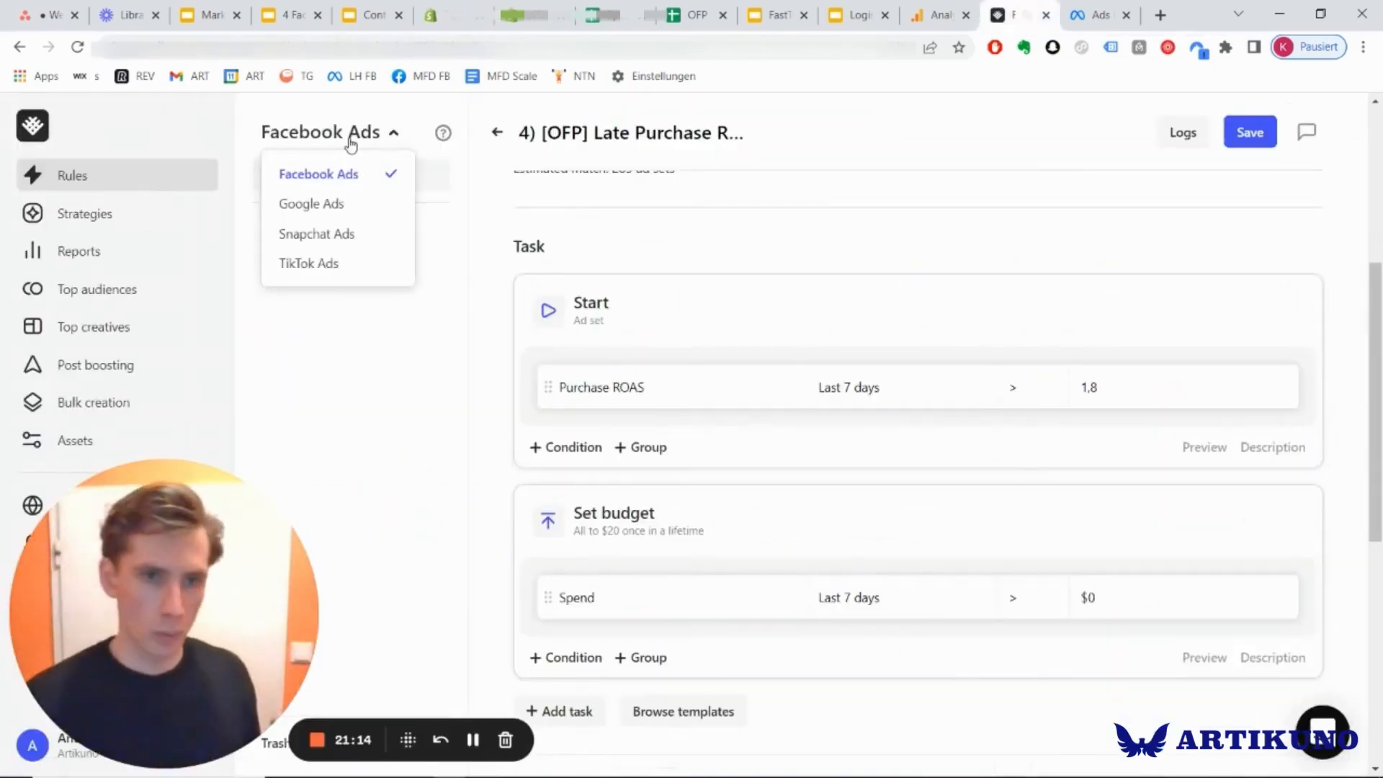
pyautogui.click(351, 143)
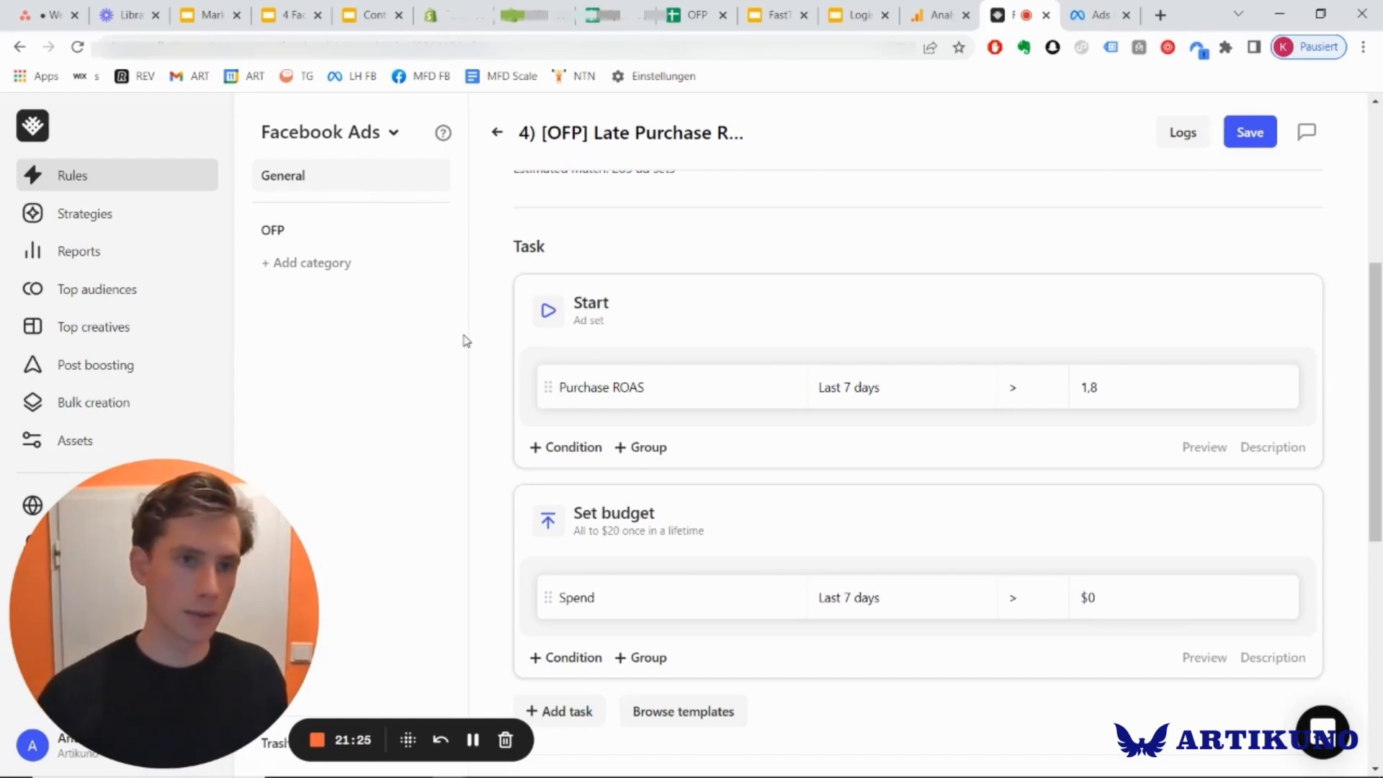
pyautogui.scroll(-2, 114, 317)
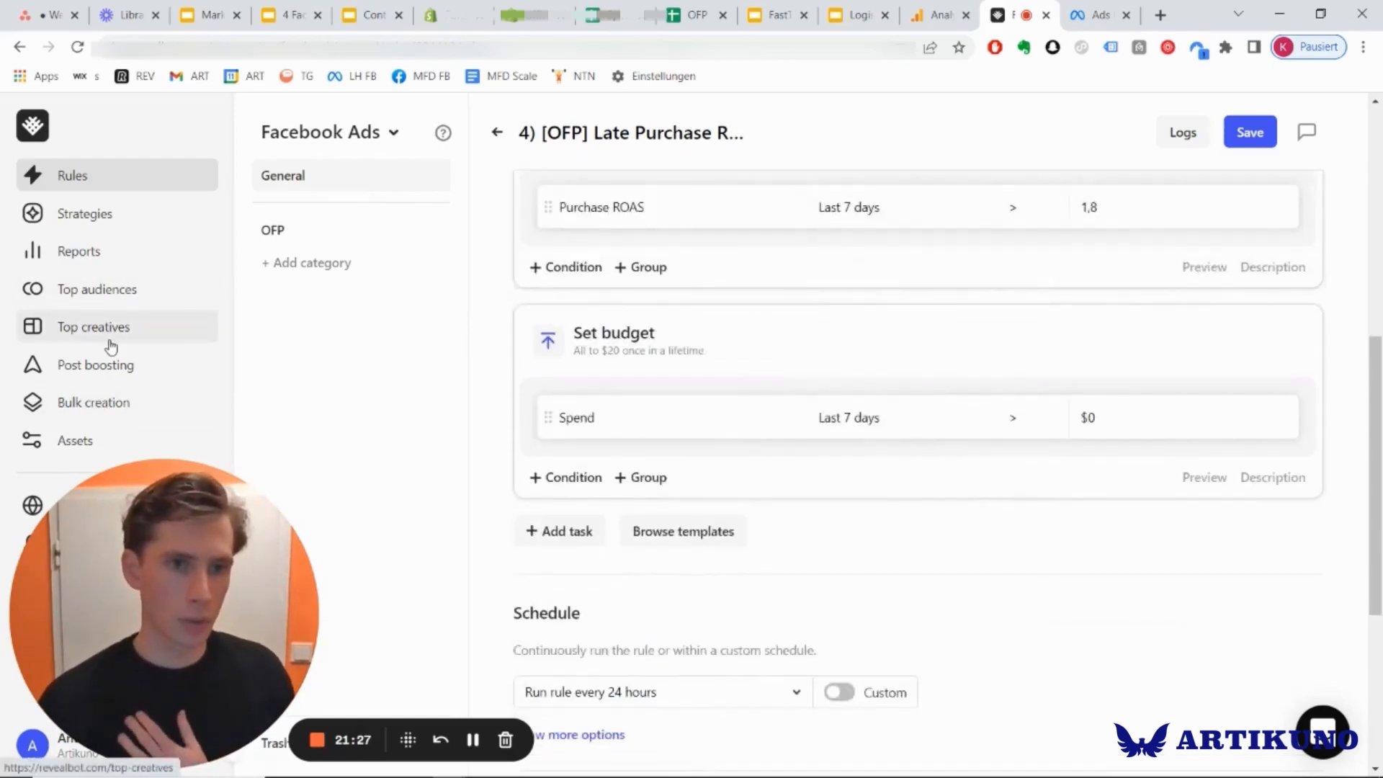
pyautogui.scroll(2, 112, 335)
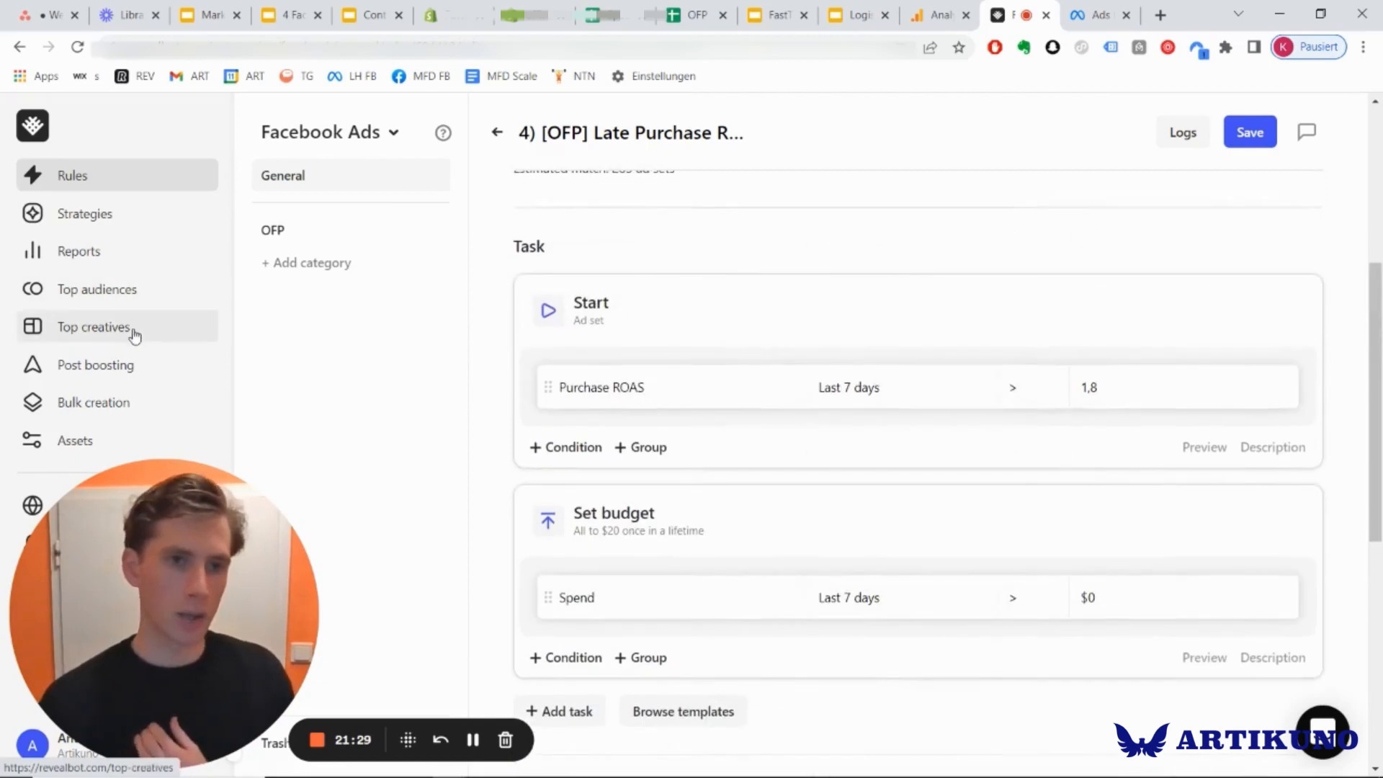
# Open the strategies library and browse the ready-made e-commerce strategies for Facebook Ads, including the Essential, Scale and Pause groups.
pyautogui.click(121, 219)
pyautogui.scroll(-5, 590, 402)
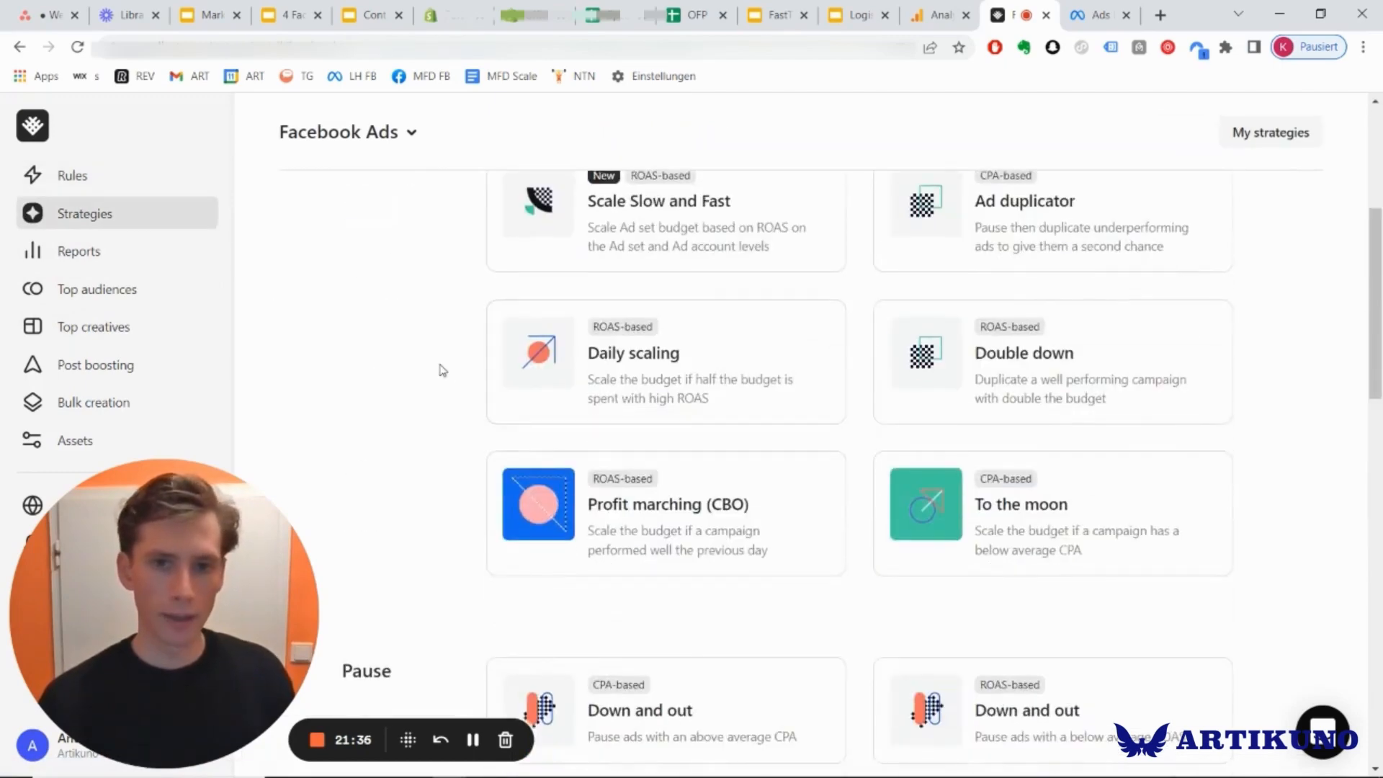
pyautogui.scroll(-10, 442, 370)
pyautogui.scroll(-5, 442, 370)
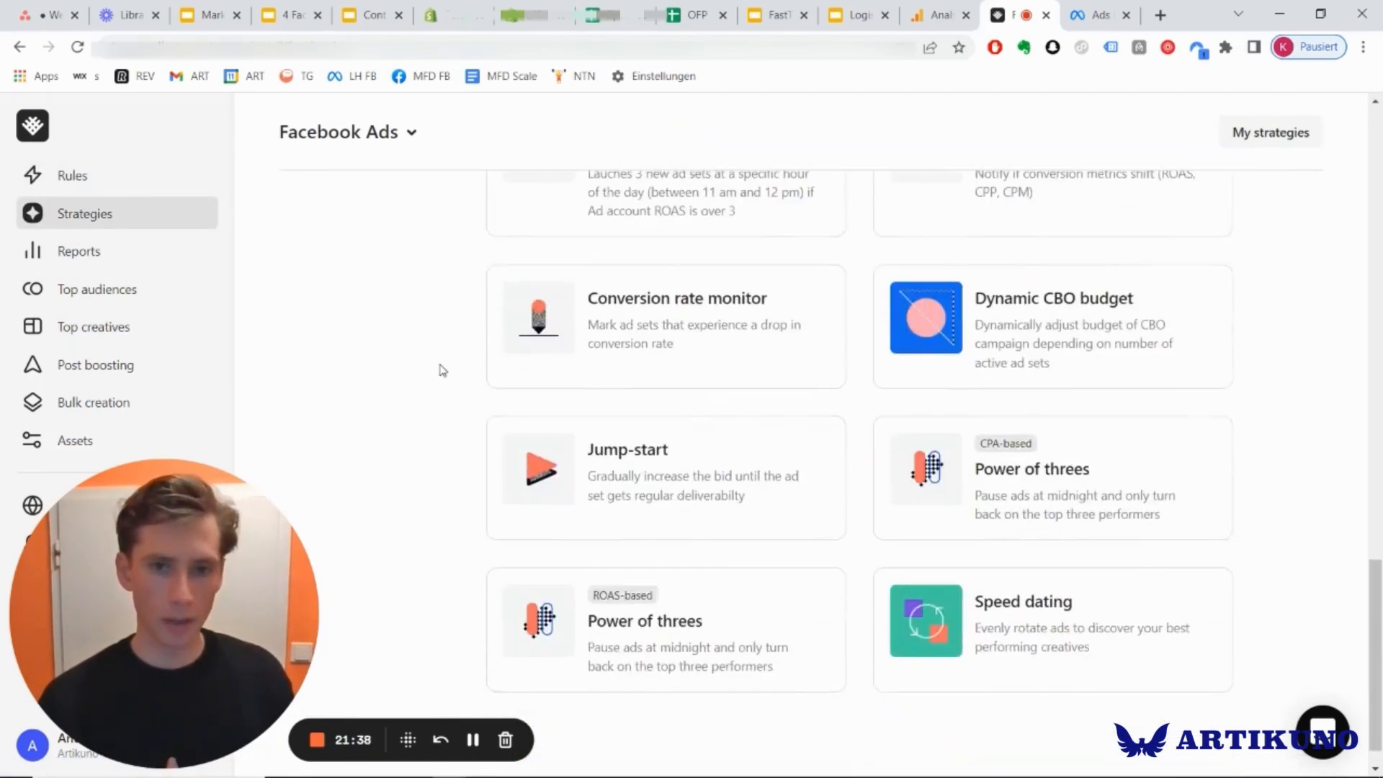
pyautogui.scroll(-1, 442, 370)
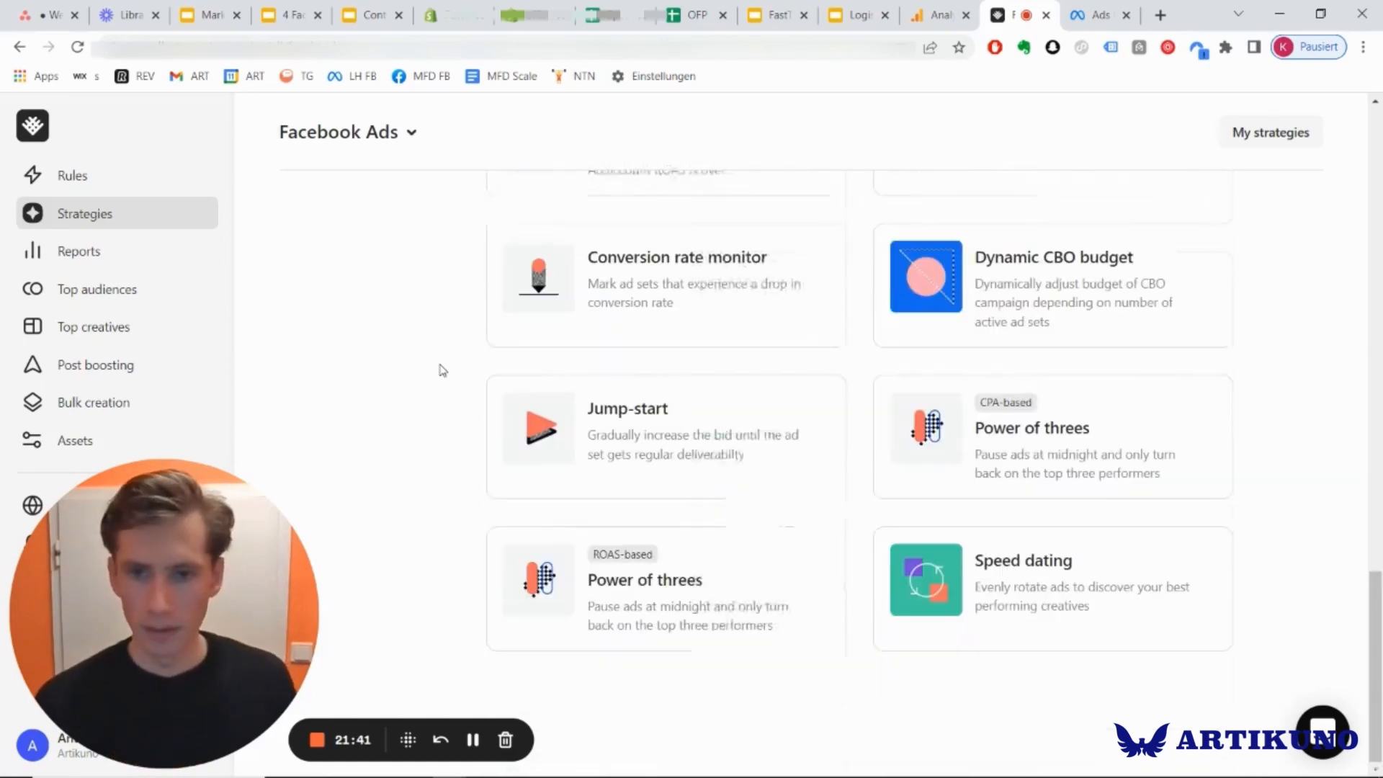
pyautogui.scroll(10, 830, 472)
pyautogui.scroll(10, 817, 455)
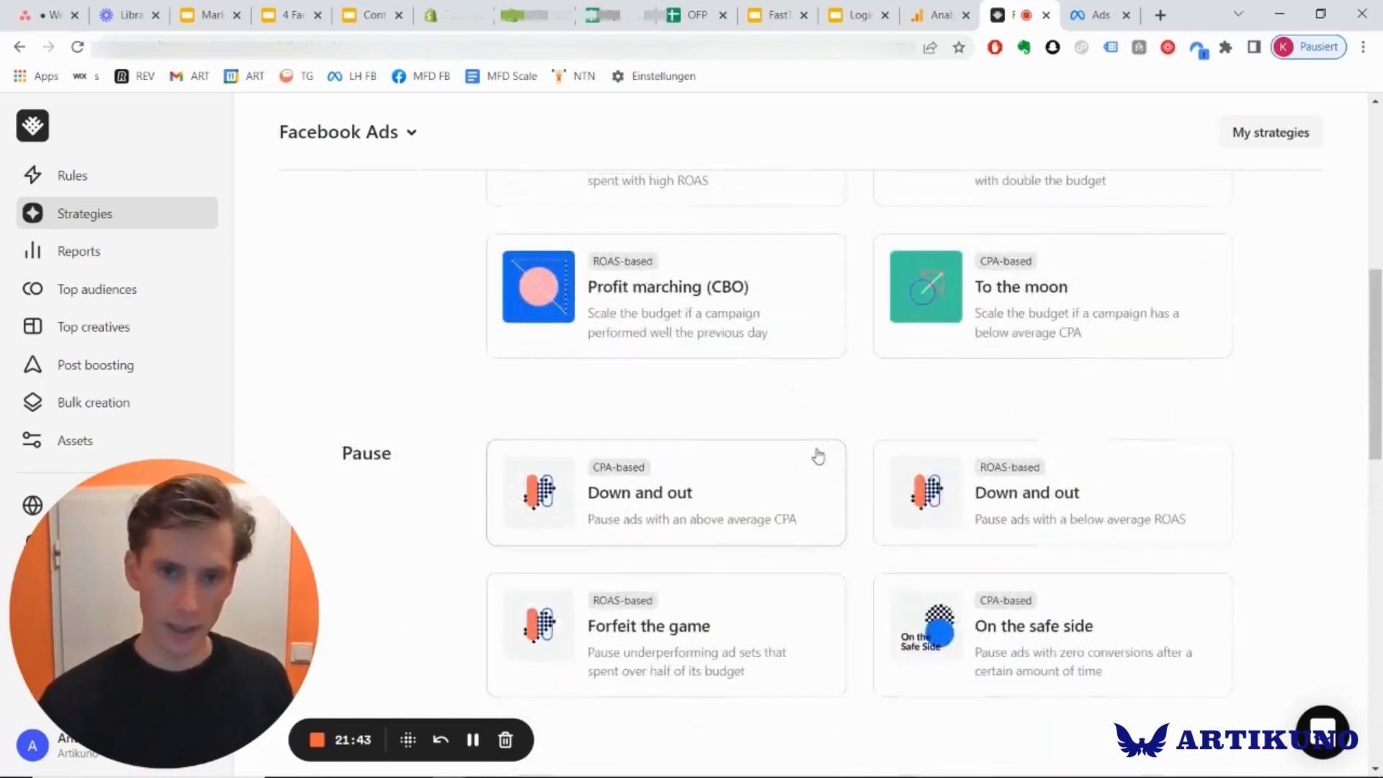
pyautogui.scroll(-4, 818, 454)
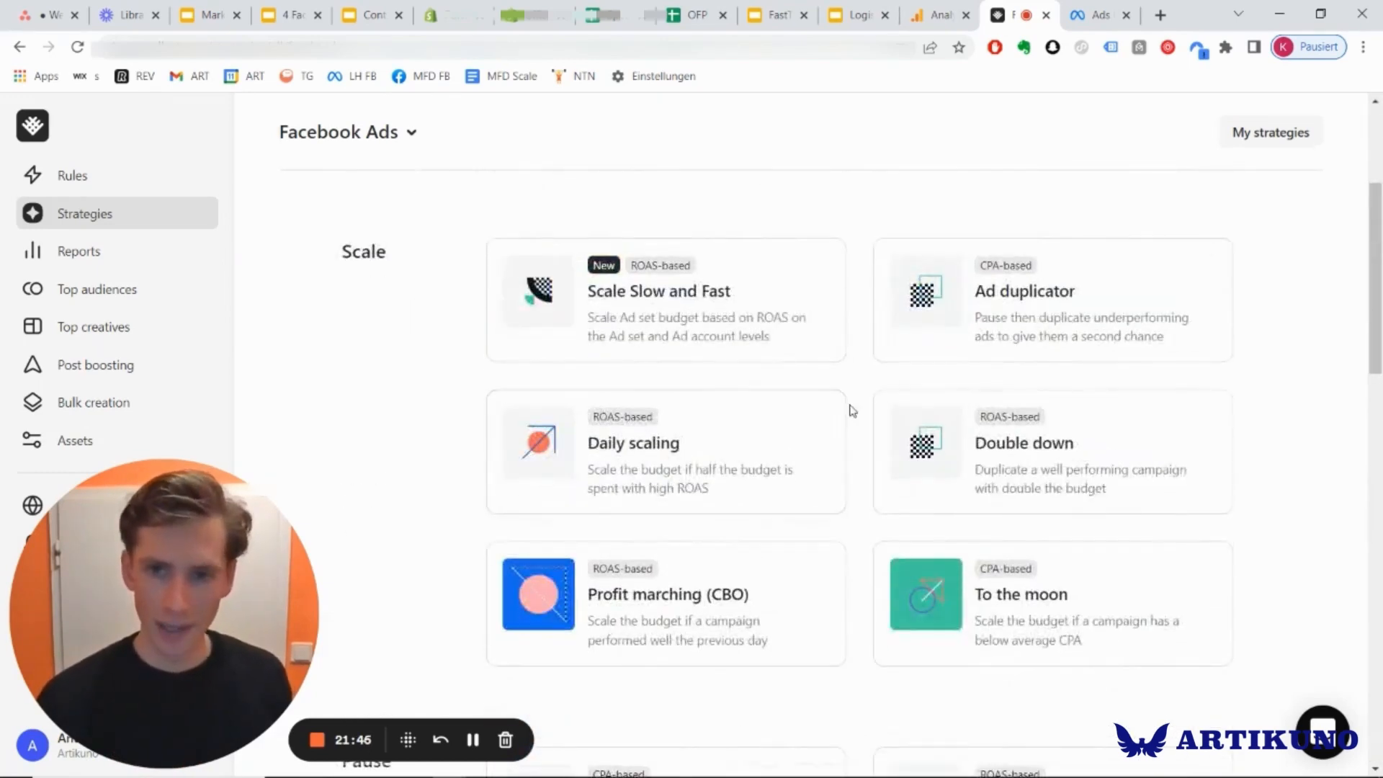
pyautogui.scroll(4, 848, 408)
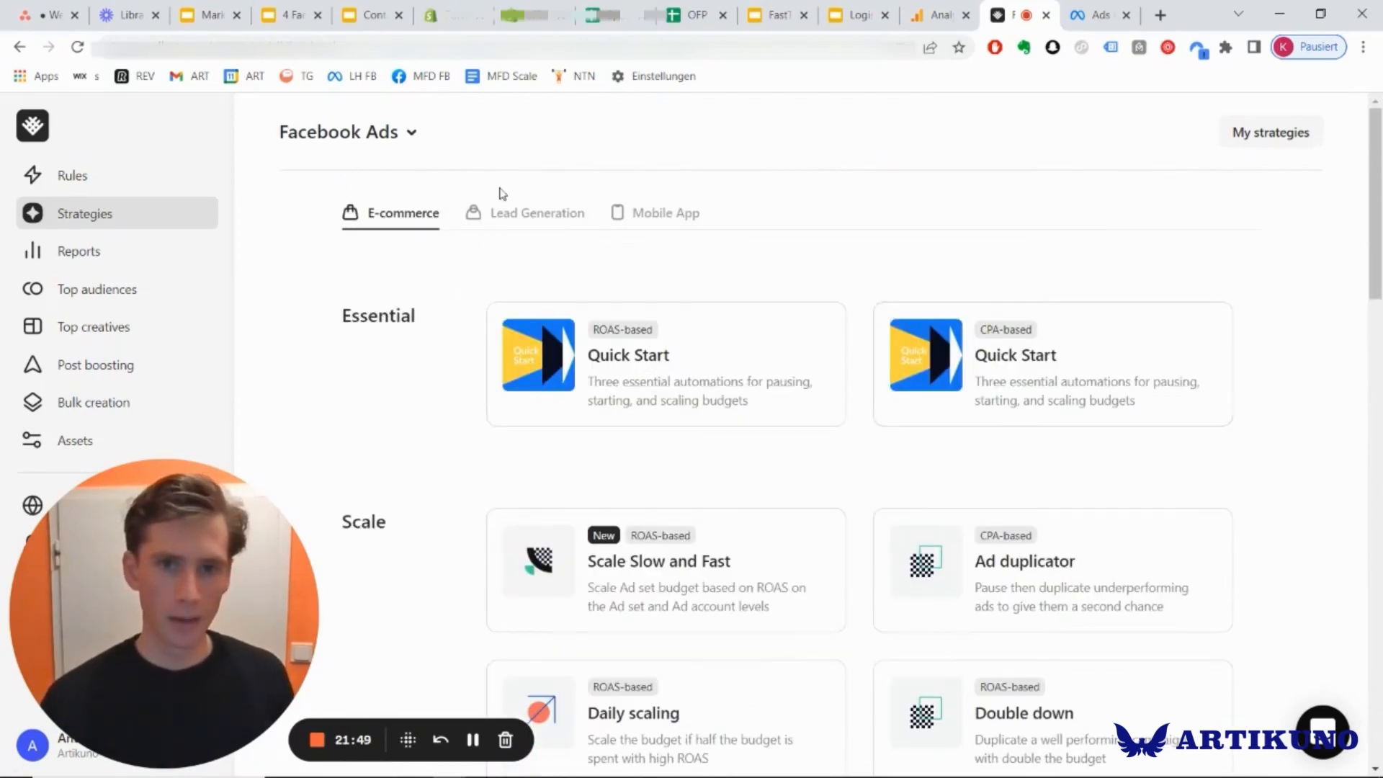
# Go back to the General rules list for Facebook Ads and look through all the rules.
pyautogui.click(102, 177)
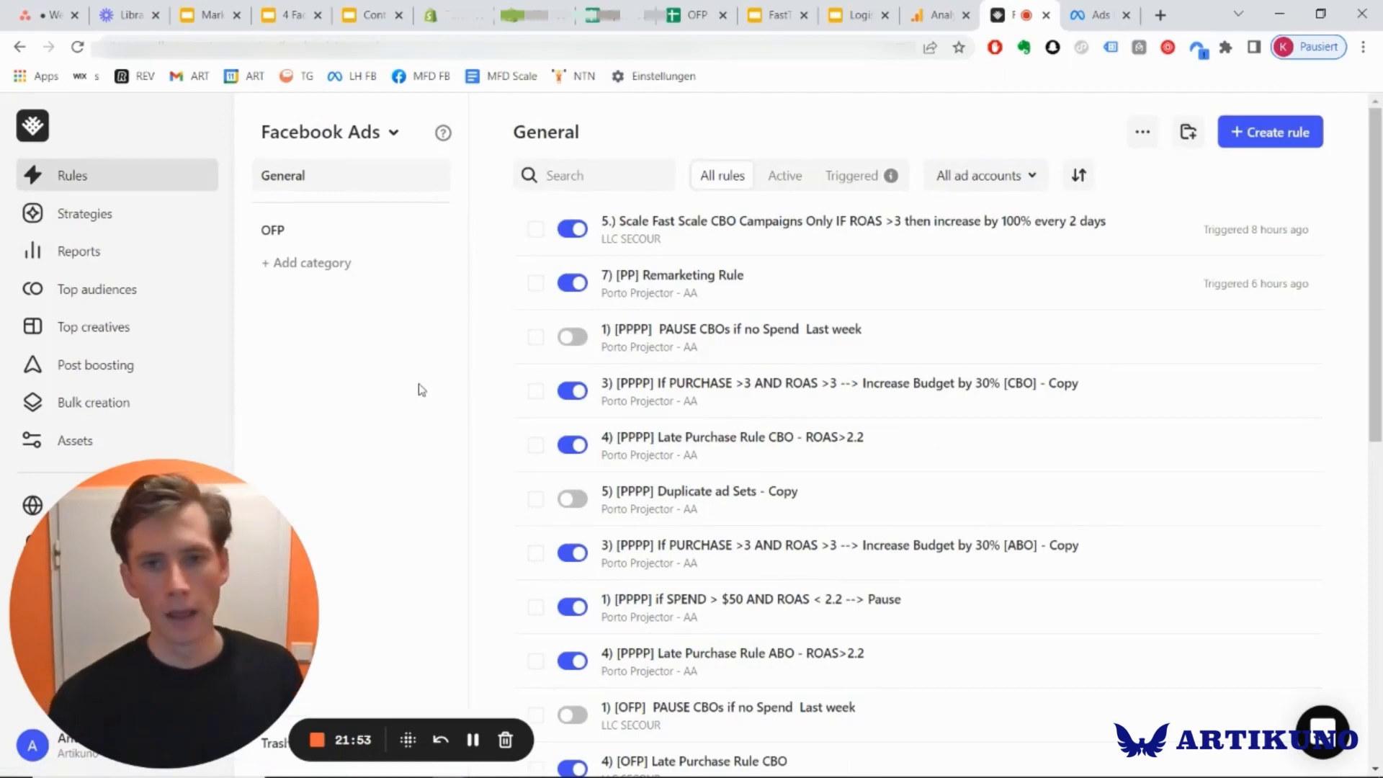
pyautogui.scroll(-4, 421, 390)
pyautogui.scroll(4, 421, 390)
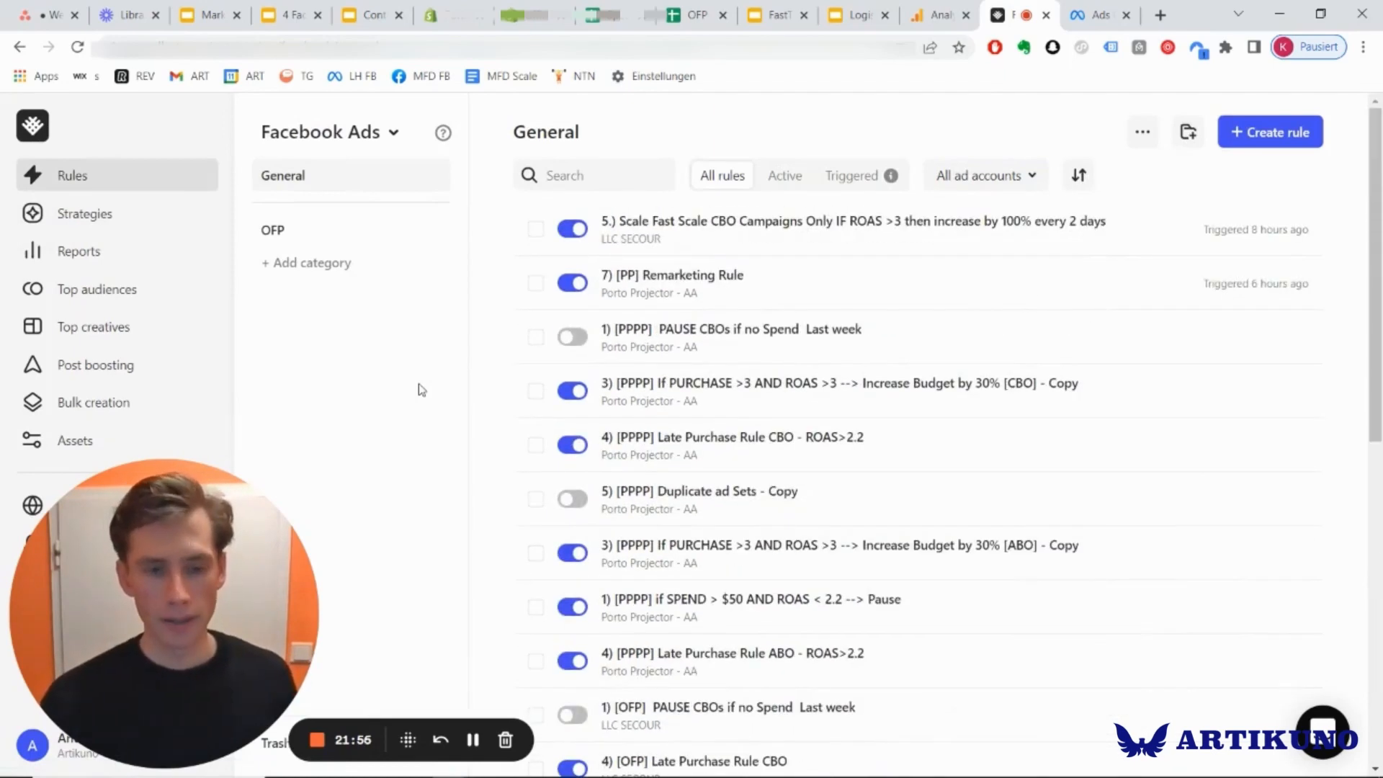